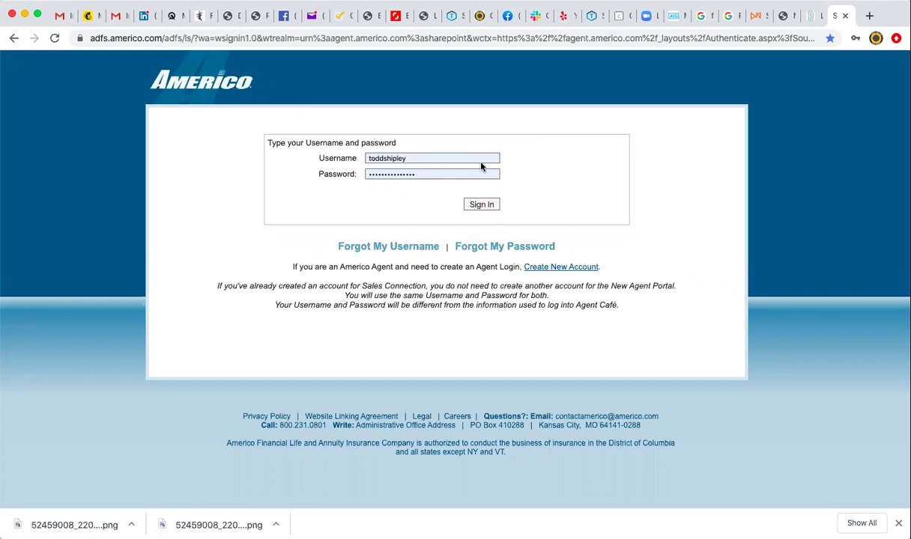
Sign in to the Americo Agent Portal with the agent's username and password.
click(481, 205)
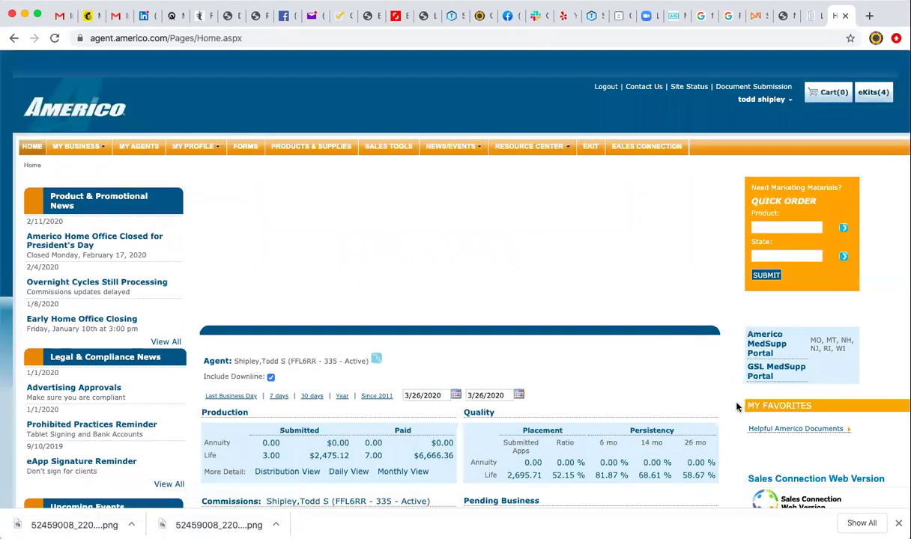
Open the Sales Connection Web Demo Version link from the portal home page.
scroll(736, 407, down, 5)
scroll(736, 404, right, 1)
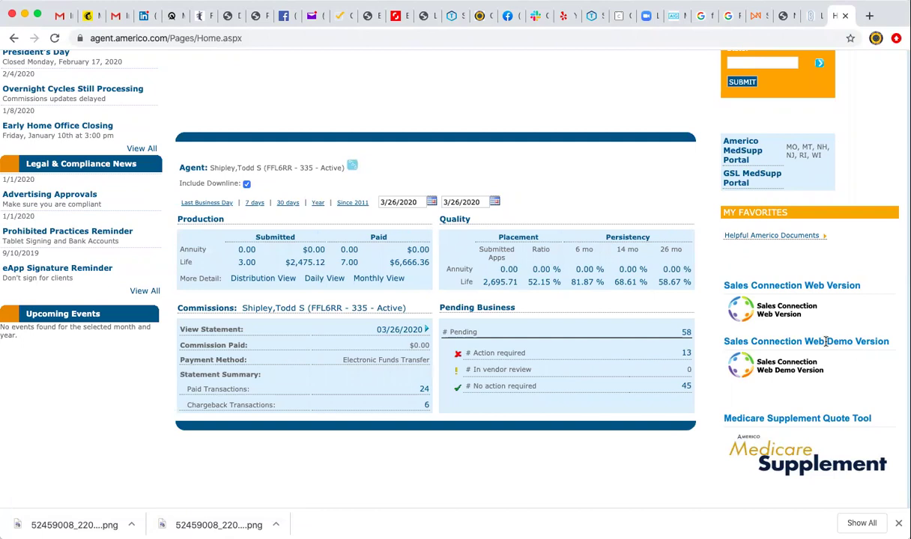
click(793, 370)
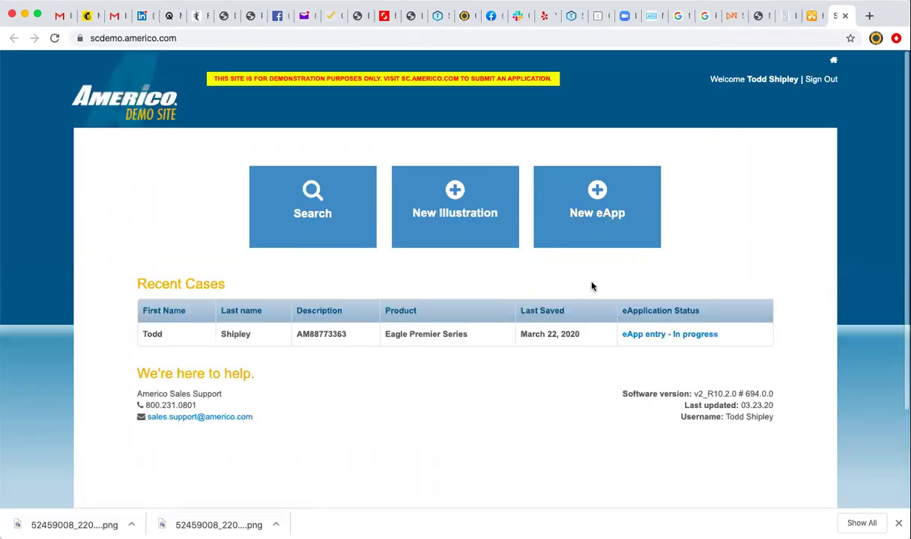
Start a new eApp and enter date of birth 02/01/1957.
click(597, 215)
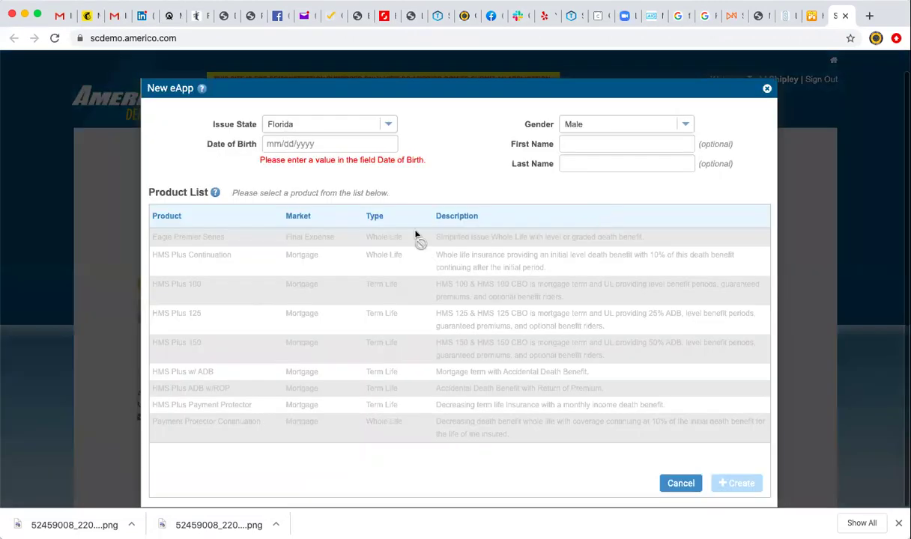
click(301, 143)
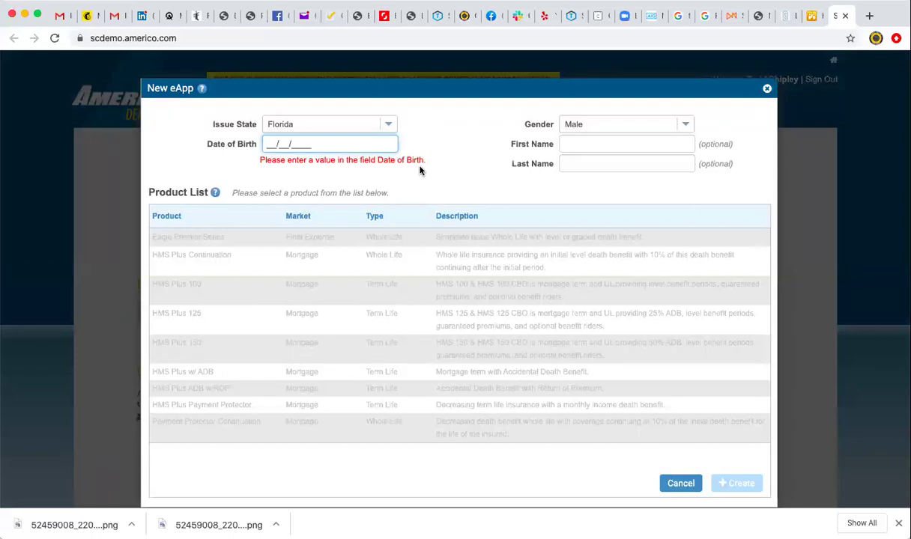
text(02/01/1957)
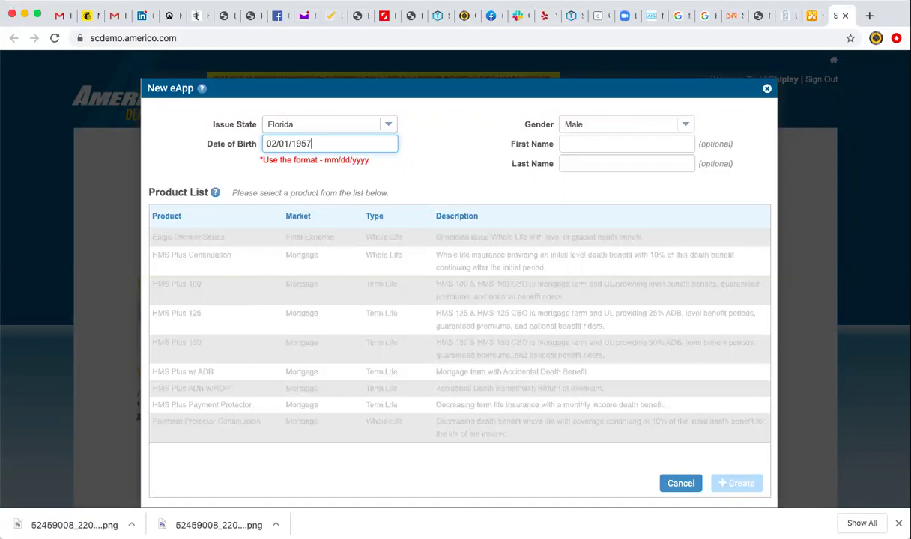
click(475, 165)
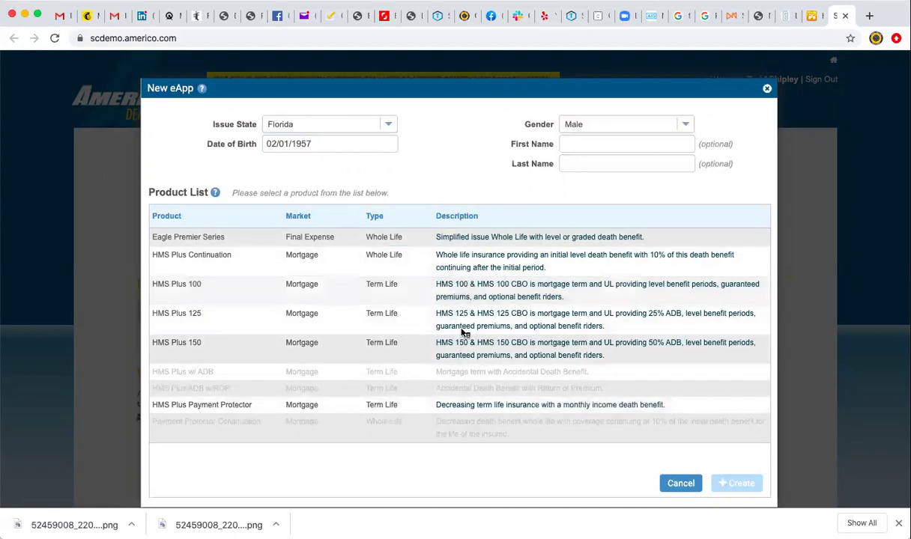
Correct the birth year so the date of birth reads 02/01/1960.
mouse_move(463, 382)
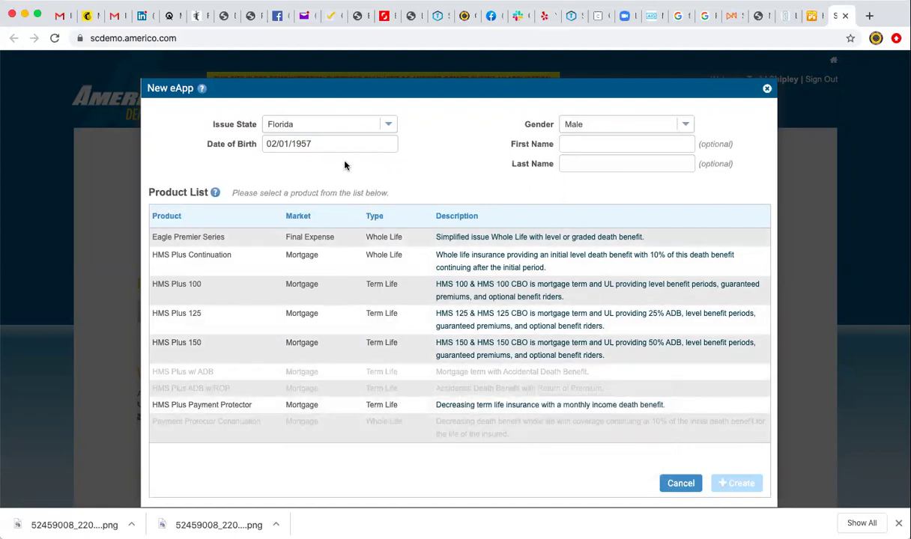
triple_click(321, 144)
click(321, 144)
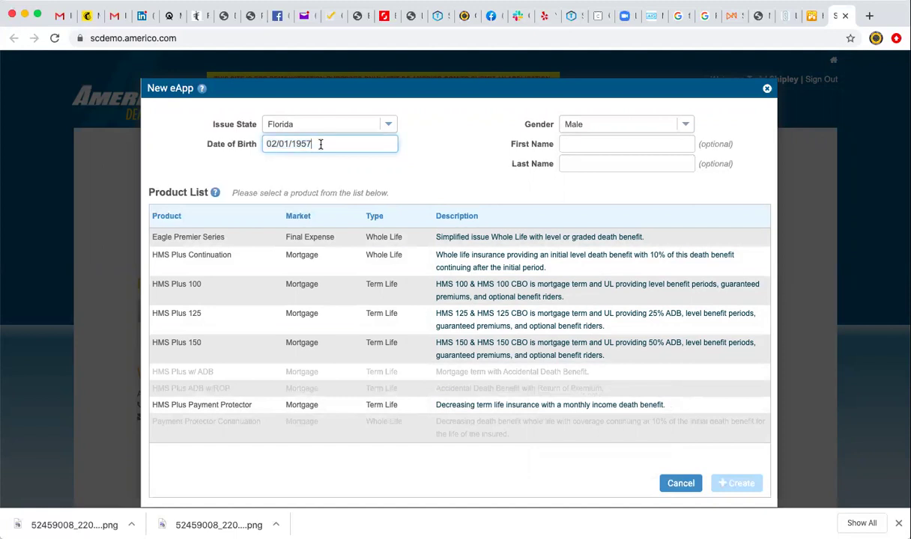
key(BackSpace)
text(0)
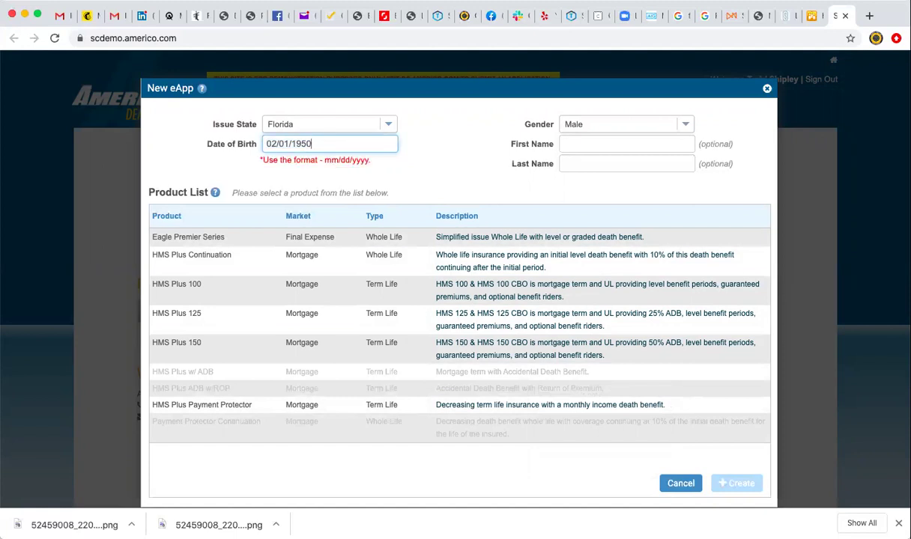
click(406, 179)
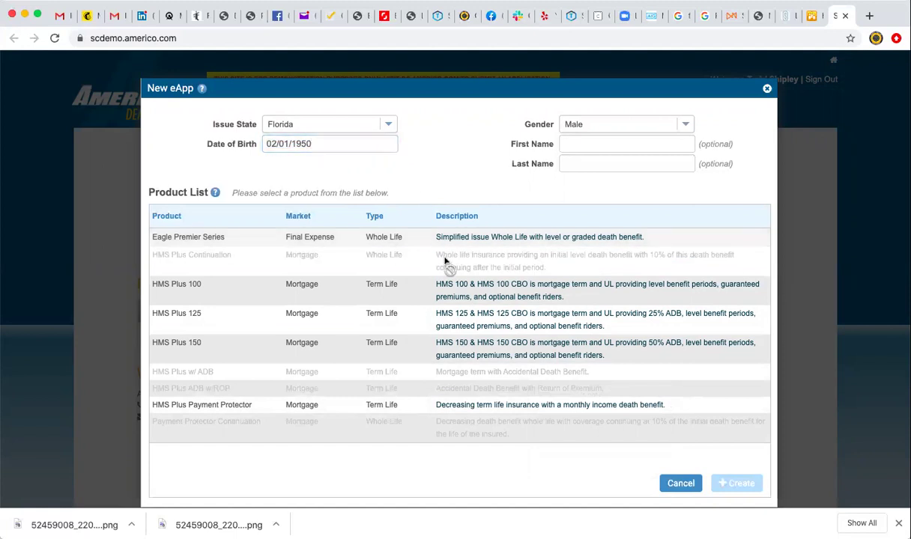
mouse_move(449, 261)
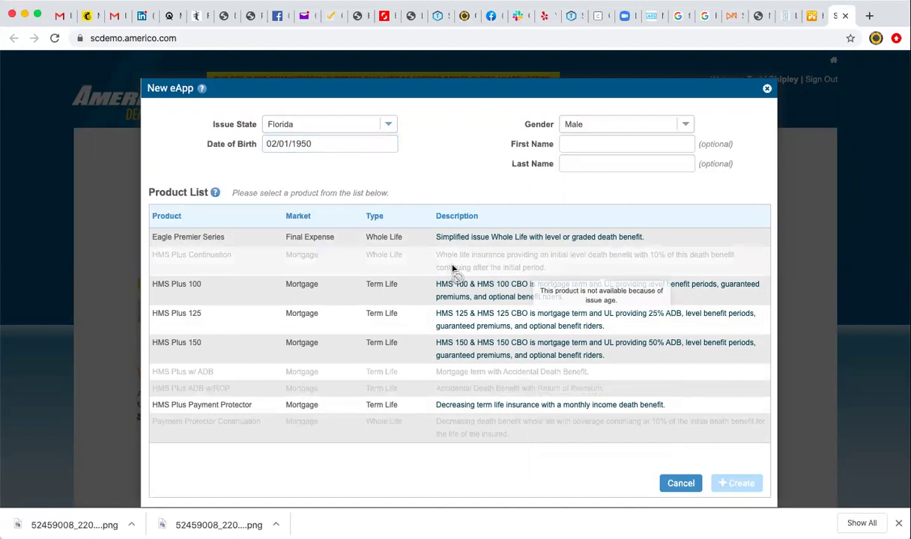
triple_click(318, 145)
click(318, 145)
key(BackSpace)
key(BackSpace)
text(60)
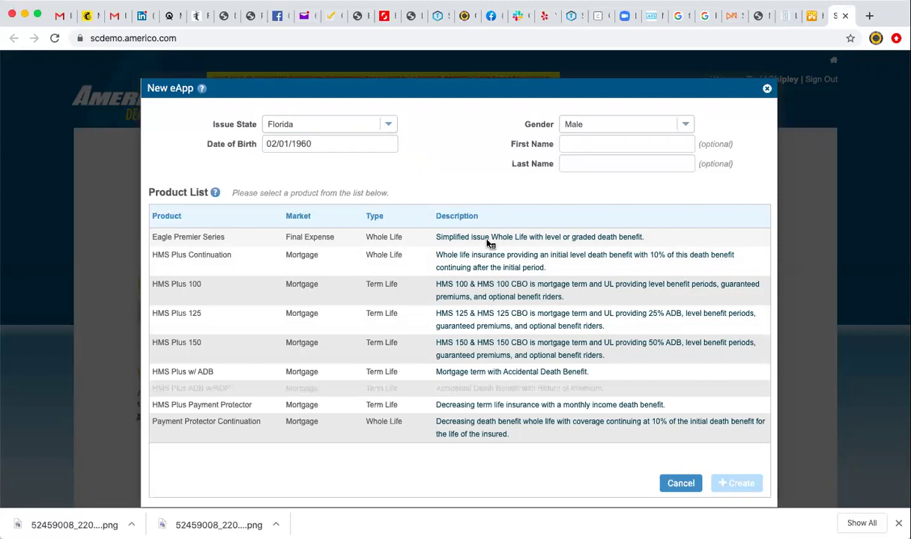
Choose Eagle Premier Series, keep gender Male, enter the insured's first and last name, and create it.
click(489, 242)
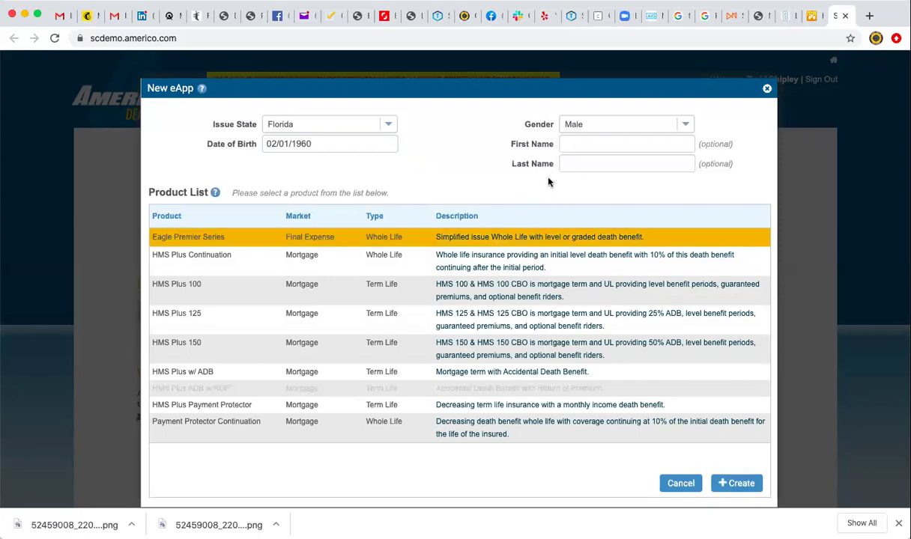
click(574, 144)
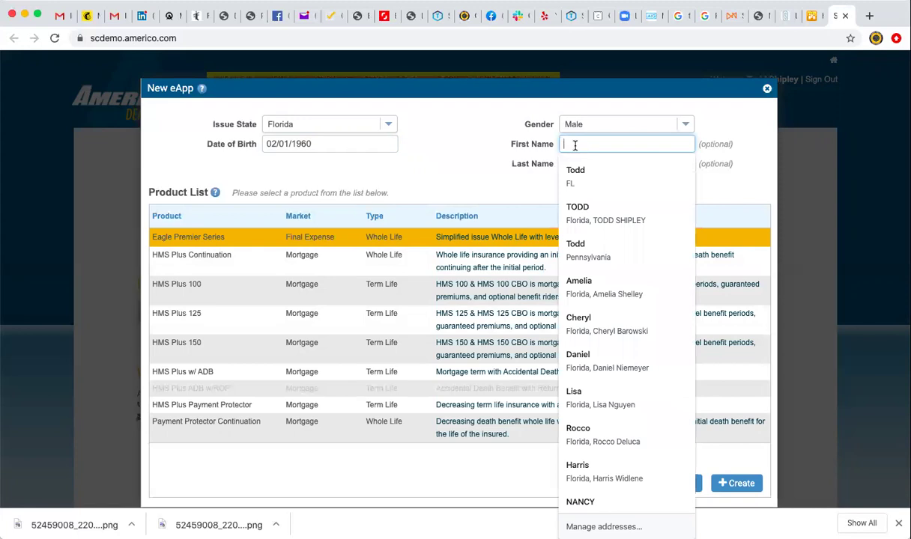
click(684, 127)
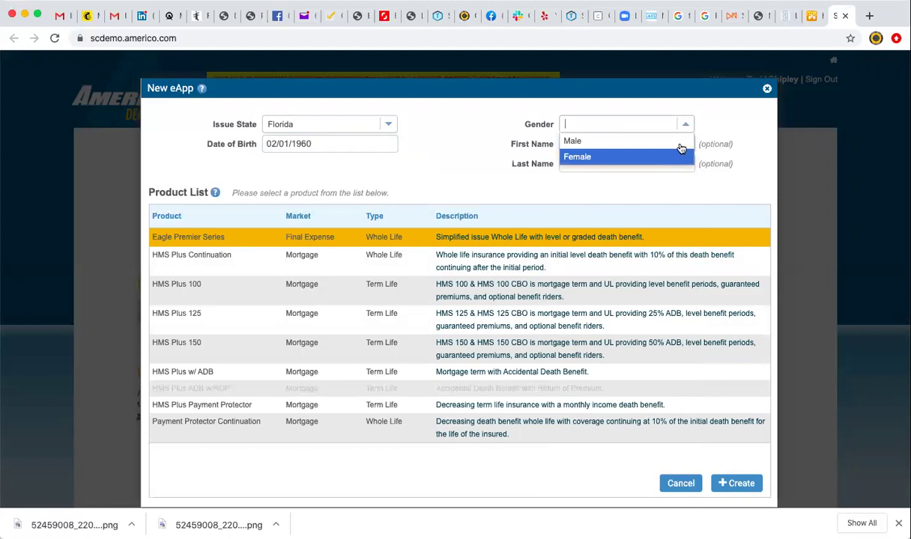
click(686, 125)
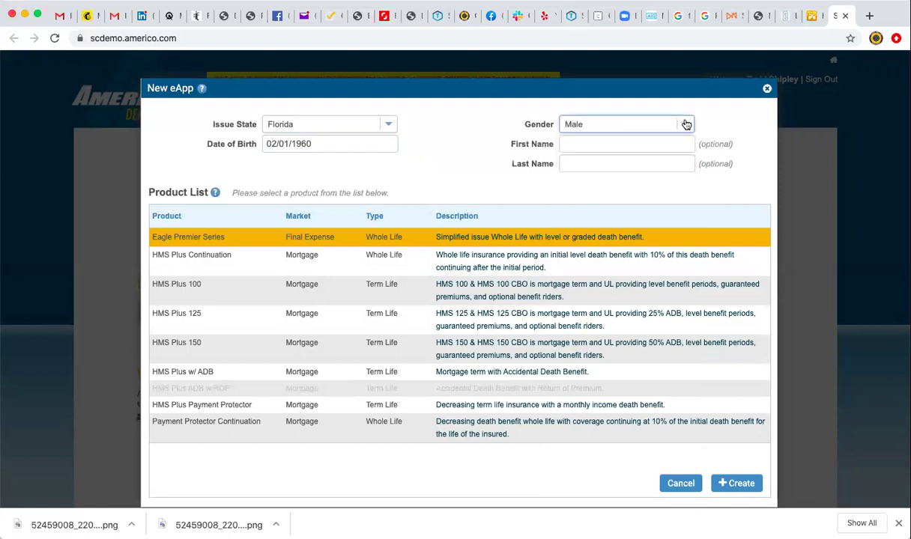
click(627, 143)
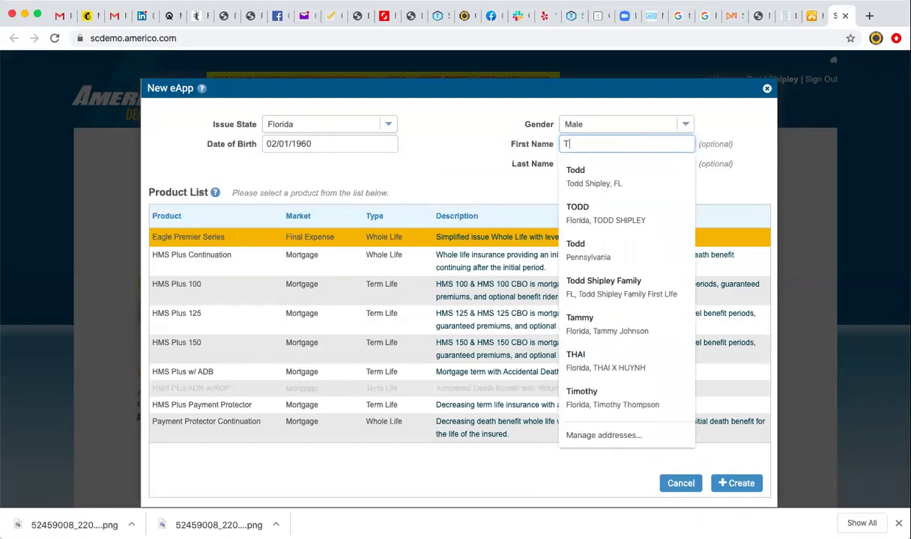
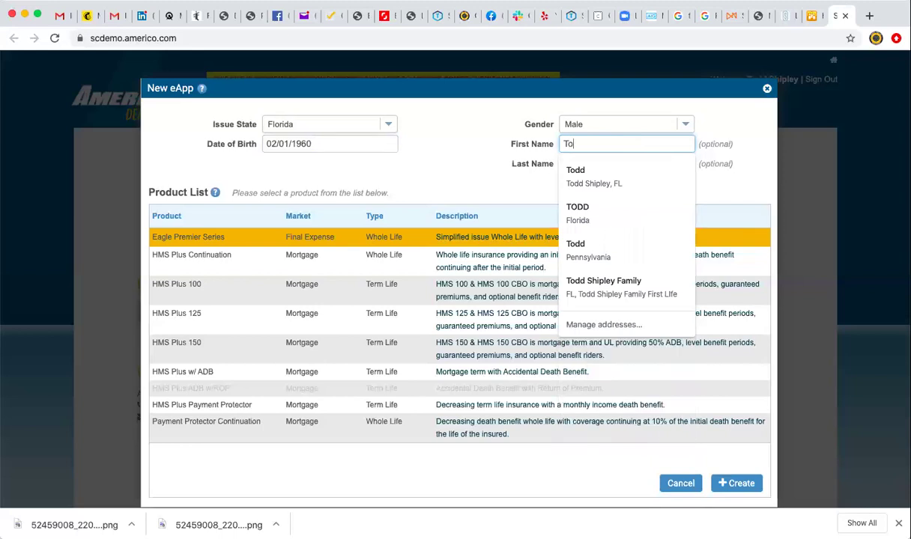
click(607, 164)
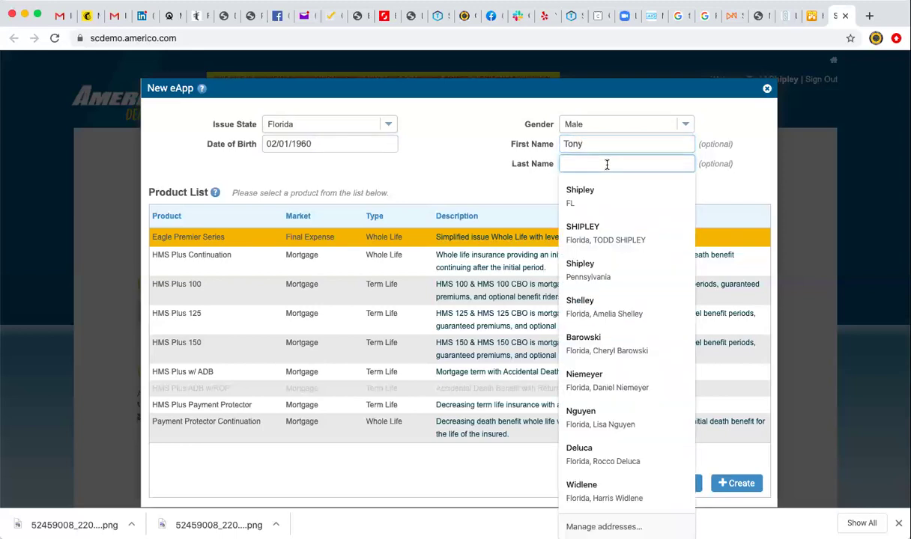
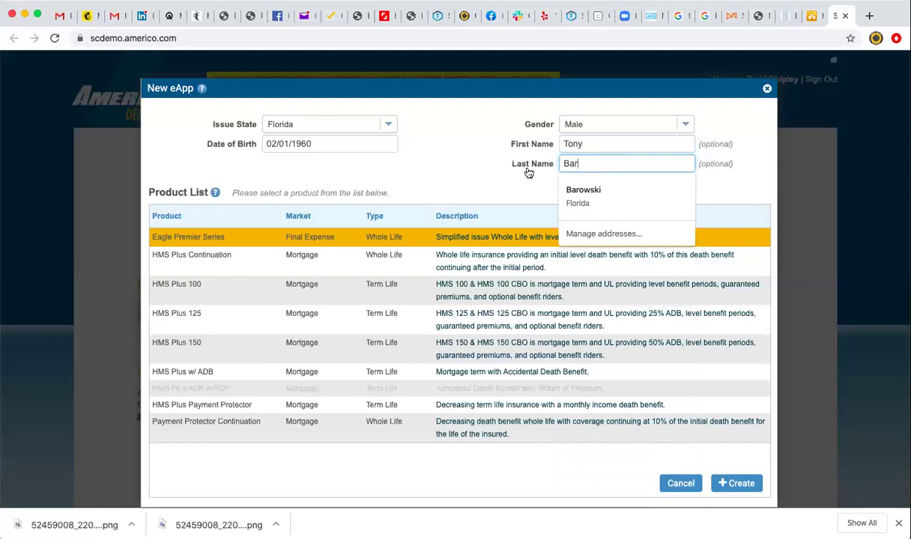
click(528, 173)
click(739, 483)
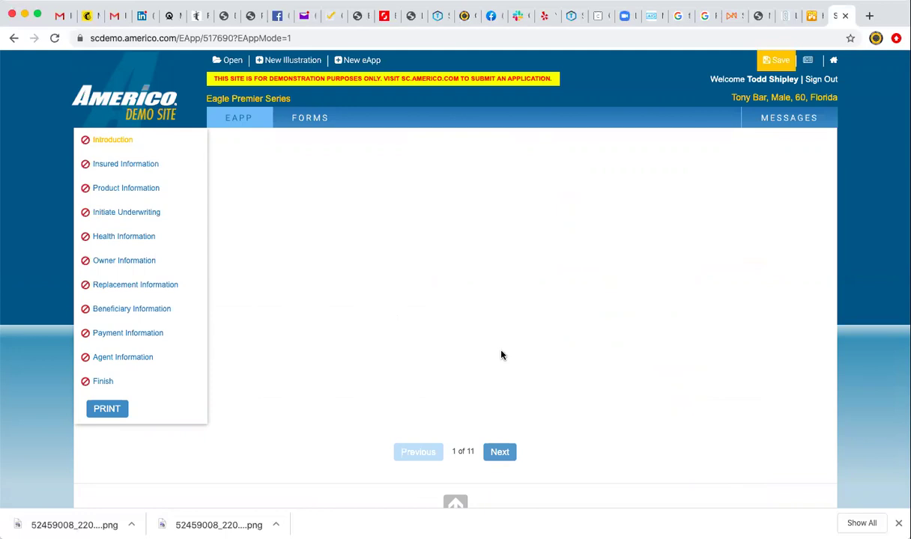
Enter the agent number and retype it so it validates.
click(417, 250)
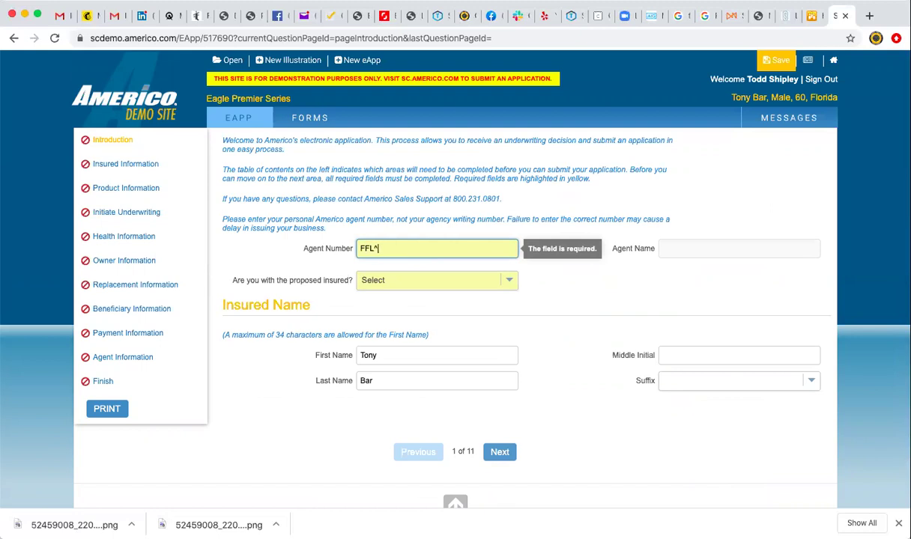
click(501, 282)
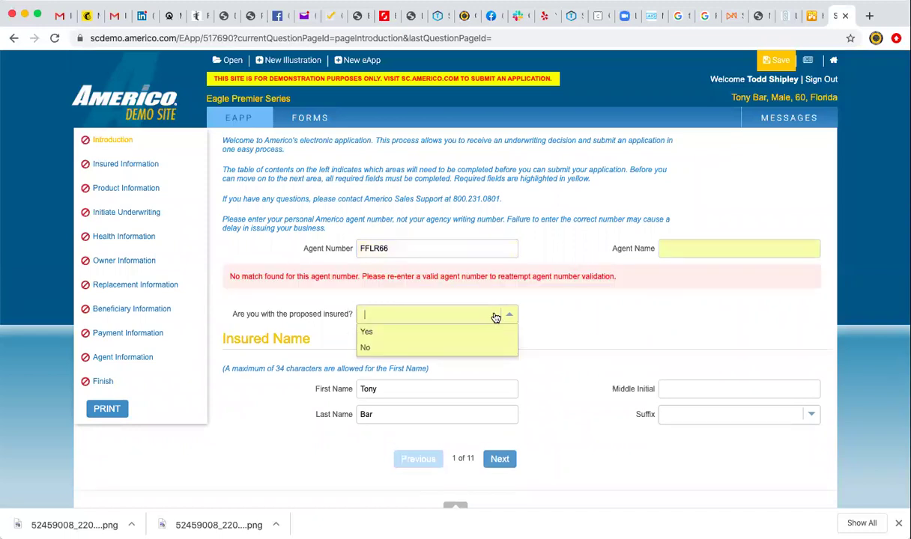
double_click(401, 247)
Answer No to 'Are you with the proposed insured?' and continue to the next page.
click(416, 313)
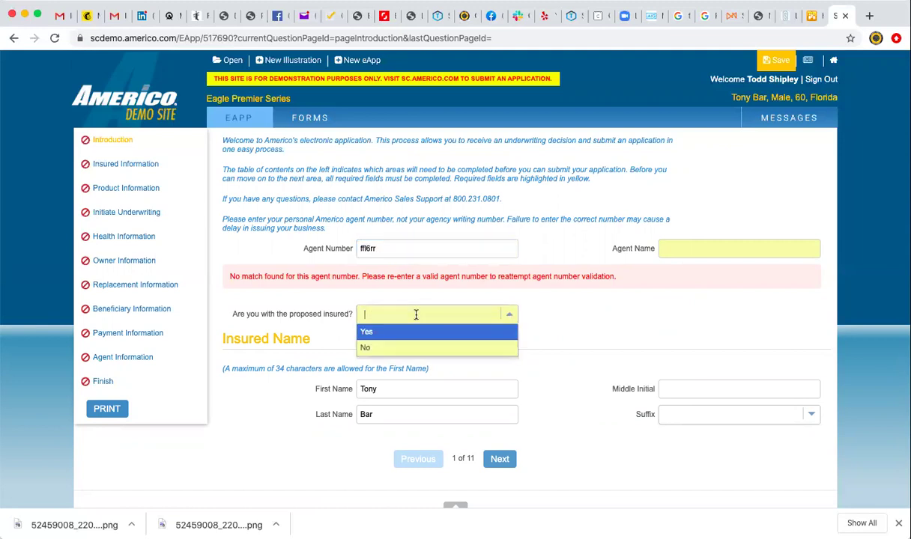
click(417, 315)
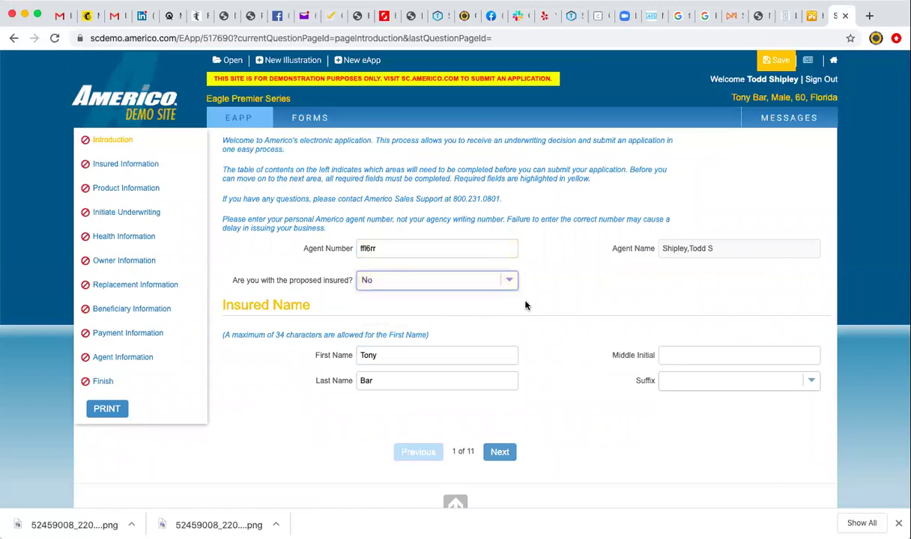
scroll(552, 300, down, 1)
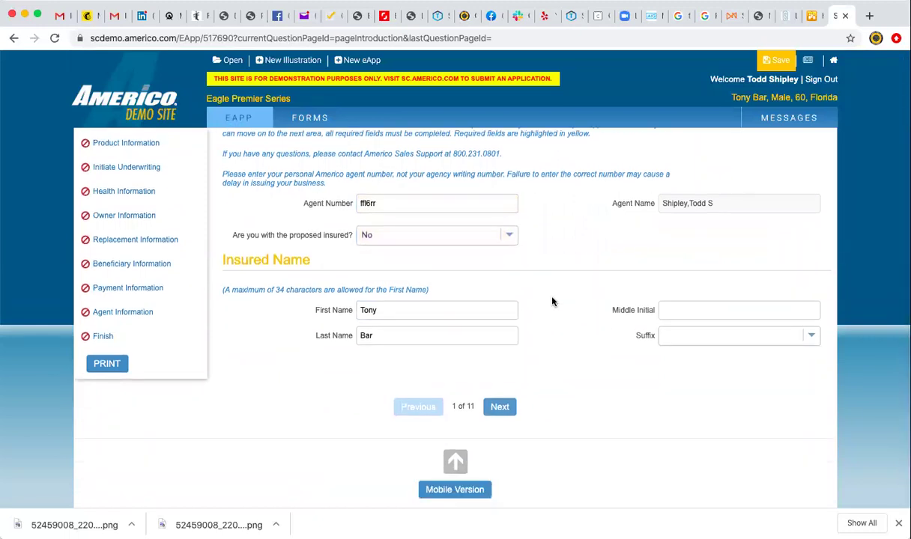
click(499, 407)
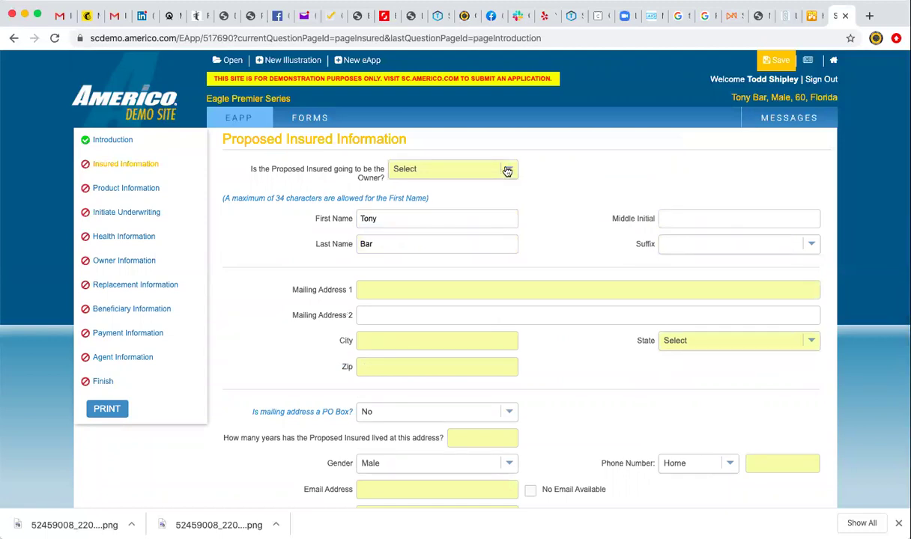
Make the insured the owner and autofill the mailing address with state FL and its zip code.
click(507, 171)
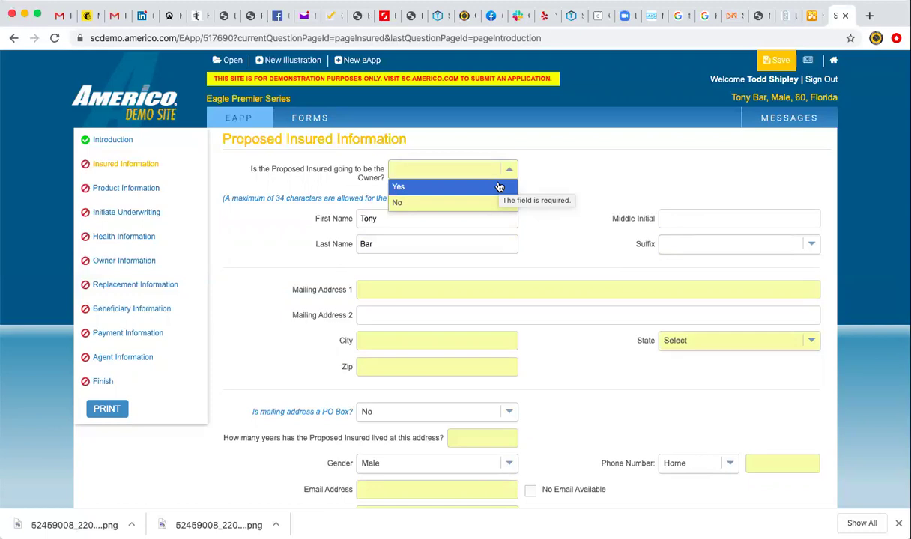
click(498, 186)
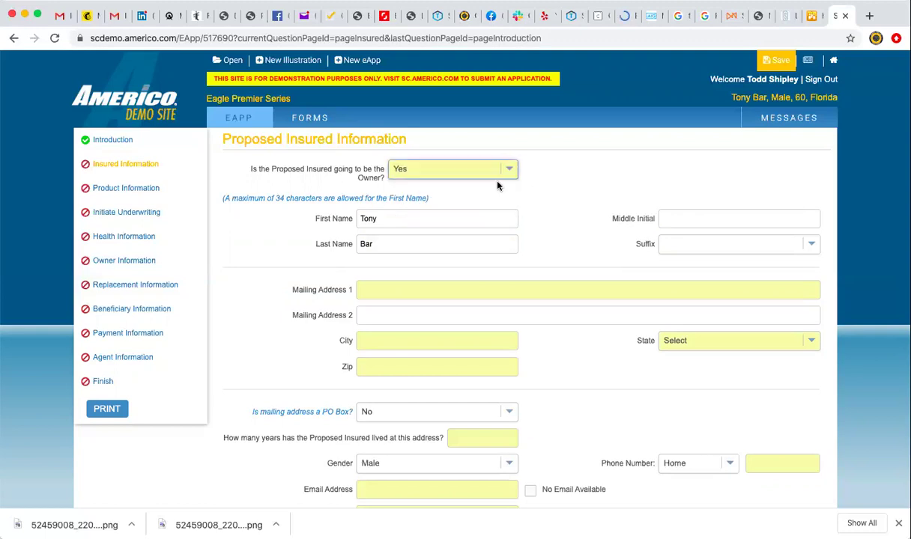
click(430, 289)
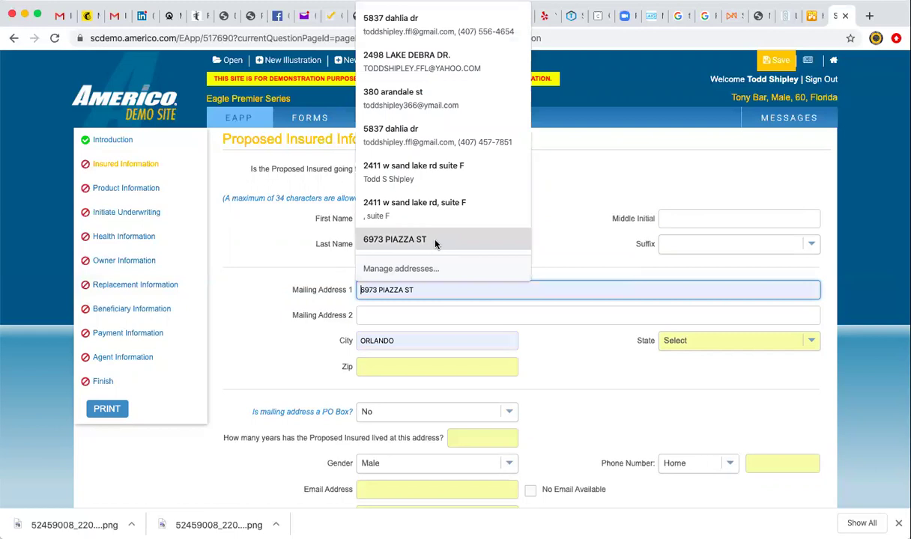
click(427, 96)
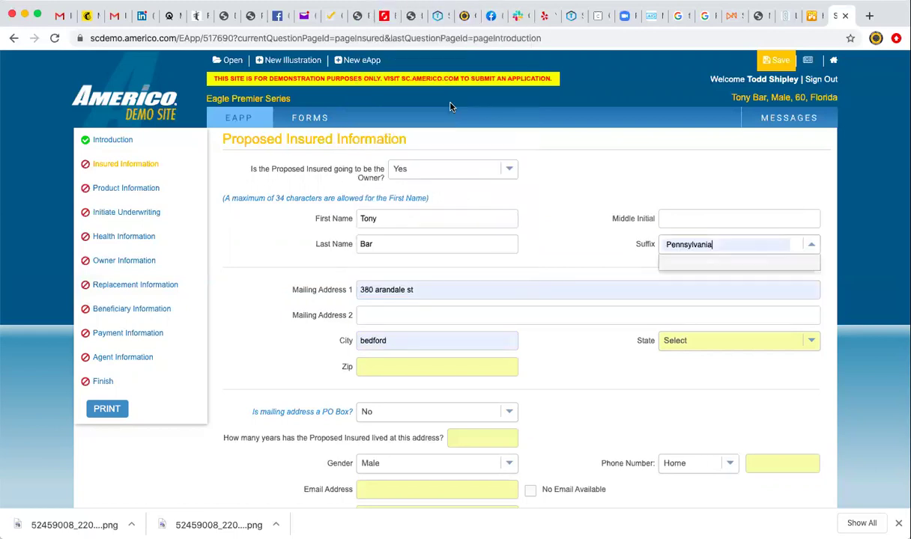
click(703, 340)
scroll(701, 417, down, 3)
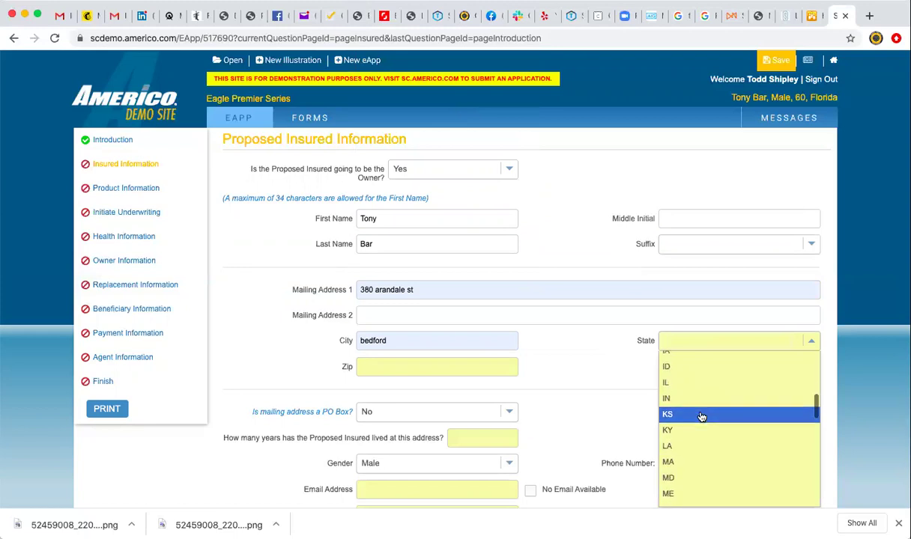
scroll(701, 417, up, 3)
scroll(701, 417, down, 4)
click(701, 411)
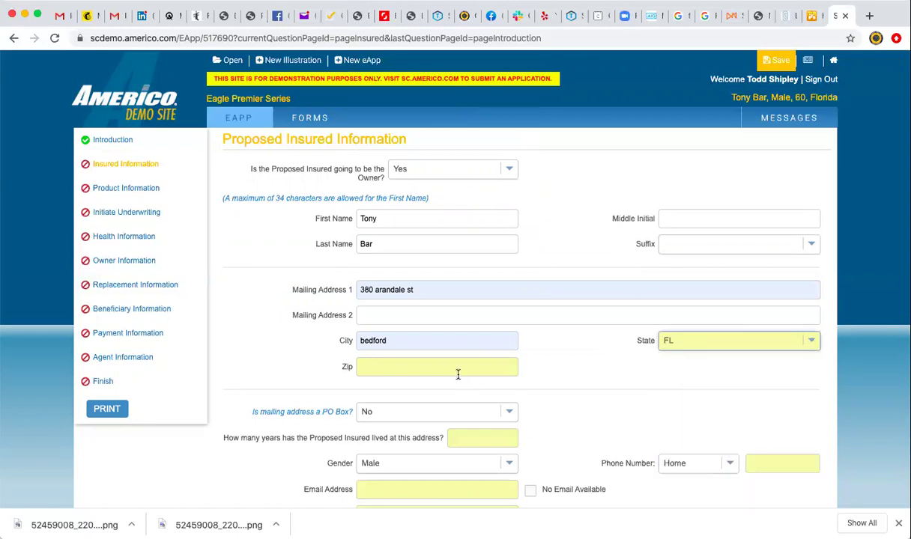
click(447, 366)
text(32)
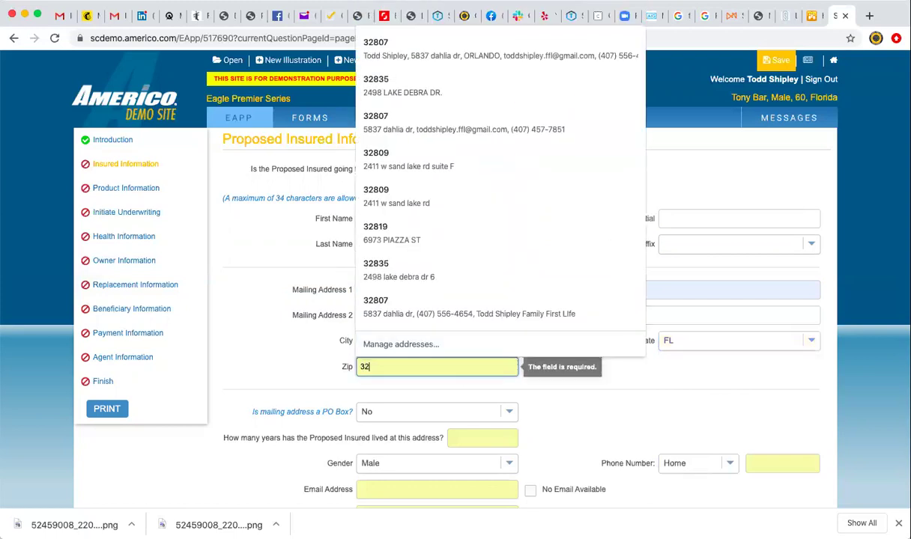
text(809)
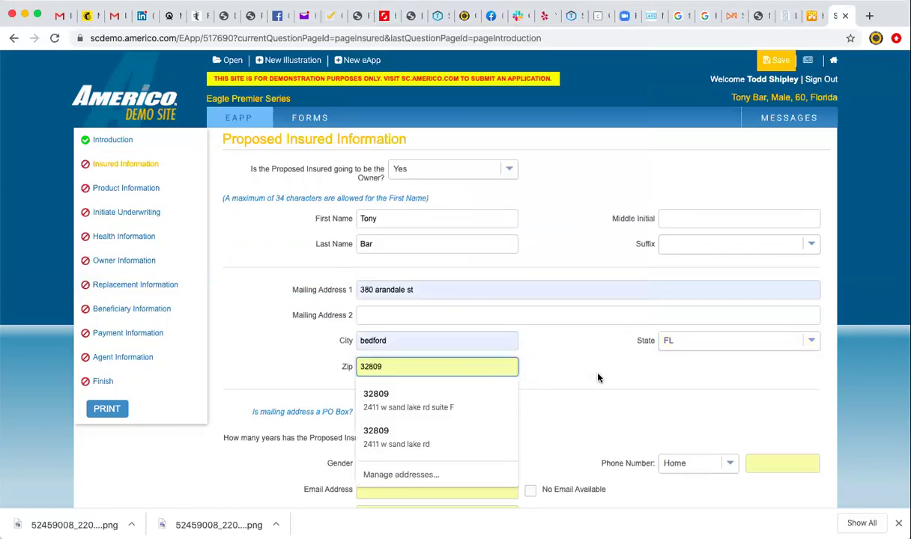
click(612, 376)
Record 6 years lived at the mailing address.
scroll(613, 376, down, 1)
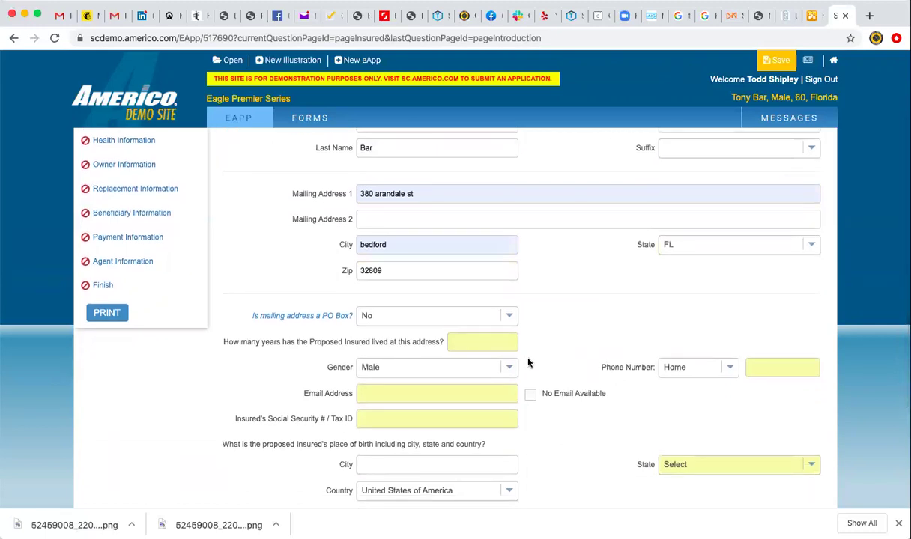
click(478, 340)
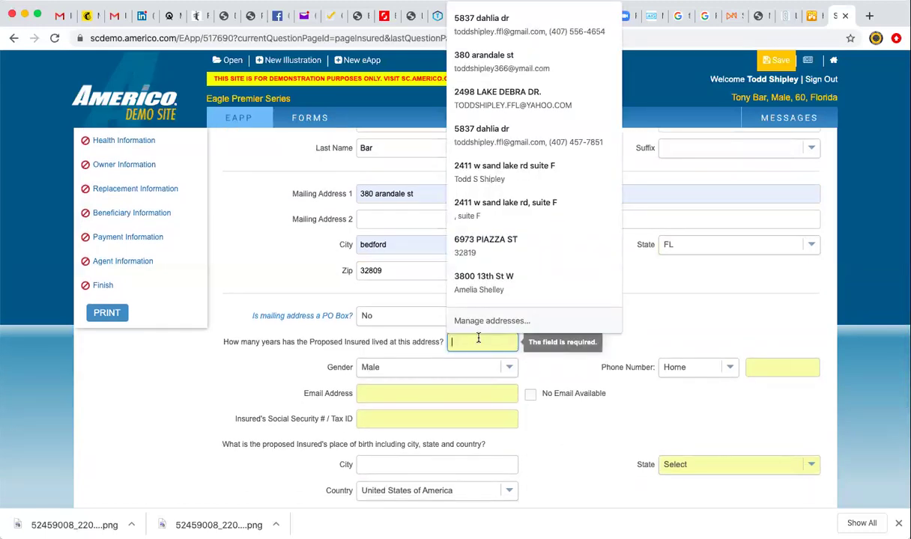
text(6)
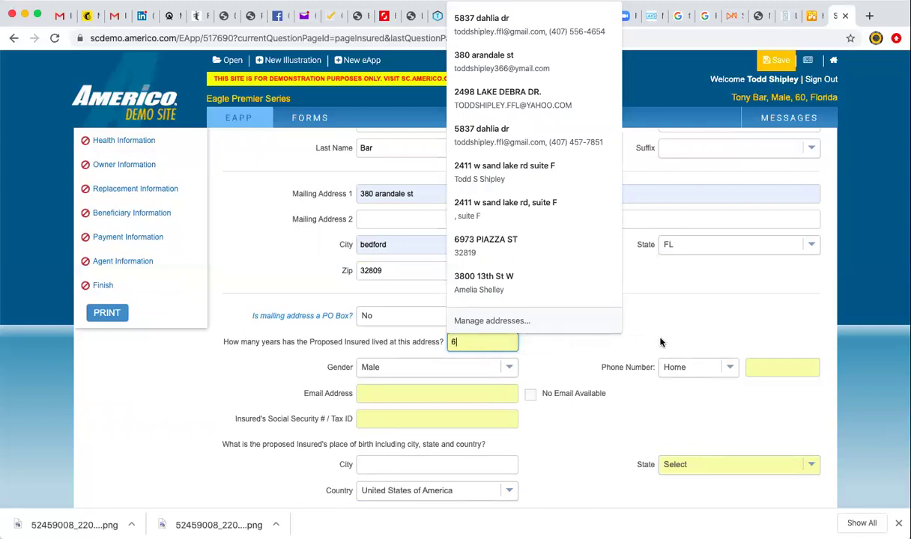
key(Escape)
click(522, 350)
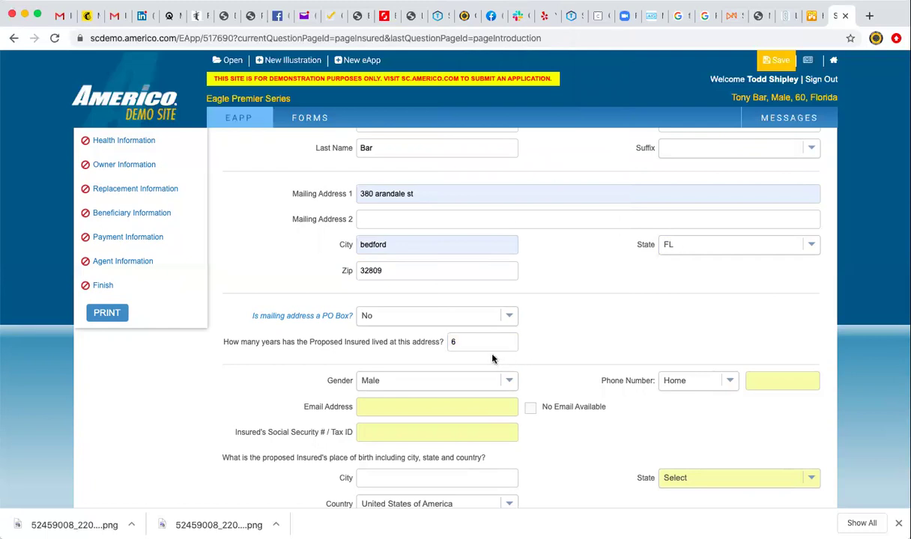
click(461, 341)
key(BackSpace)
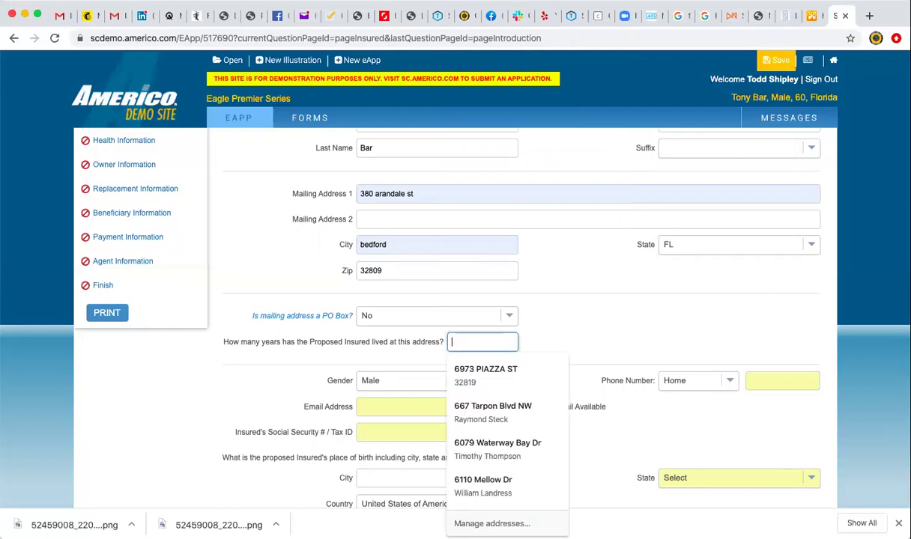
text(3)
click(590, 332)
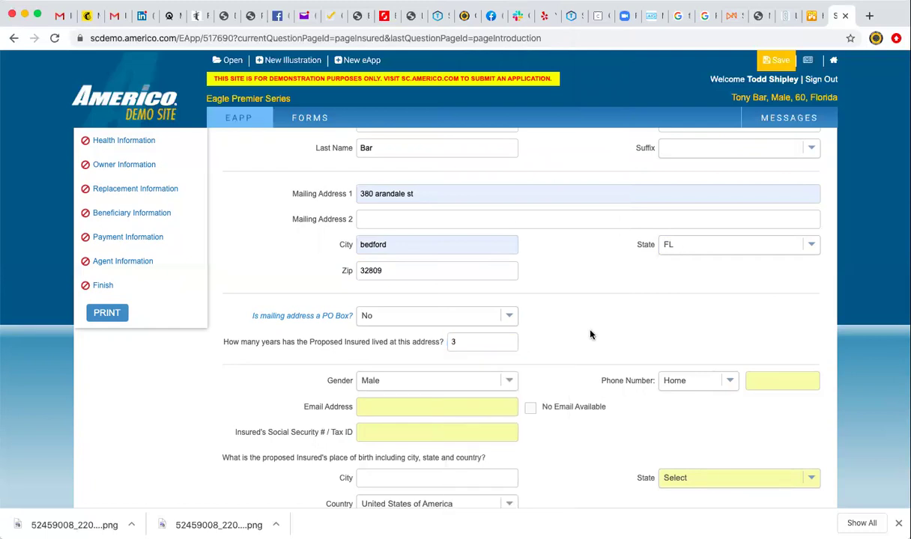
scroll(563, 446, down, 3)
click(472, 401)
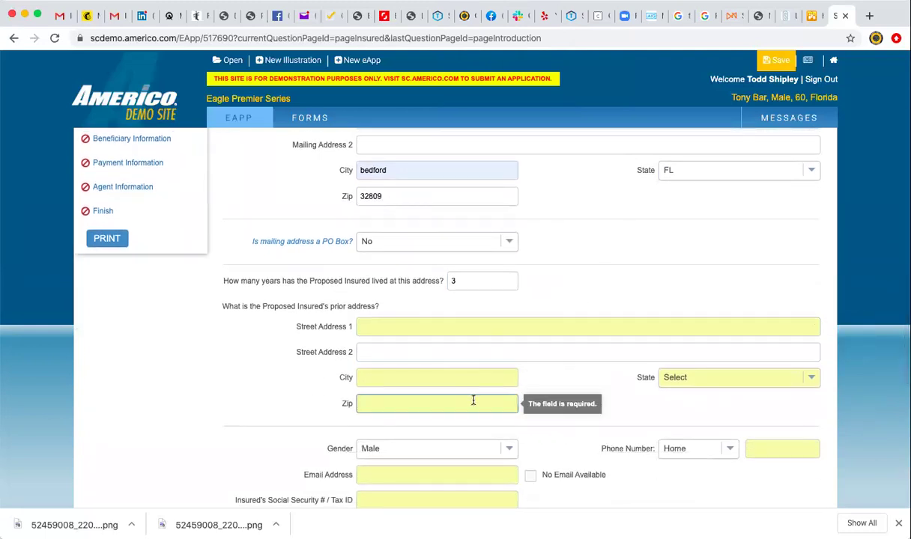
scroll(528, 251, up, 1)
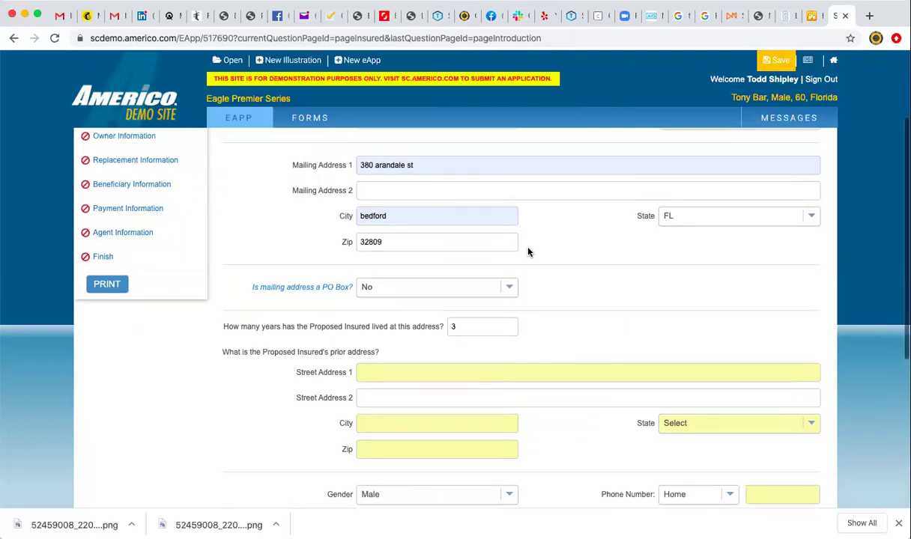
scroll(528, 252, down, 1)
click(458, 301)
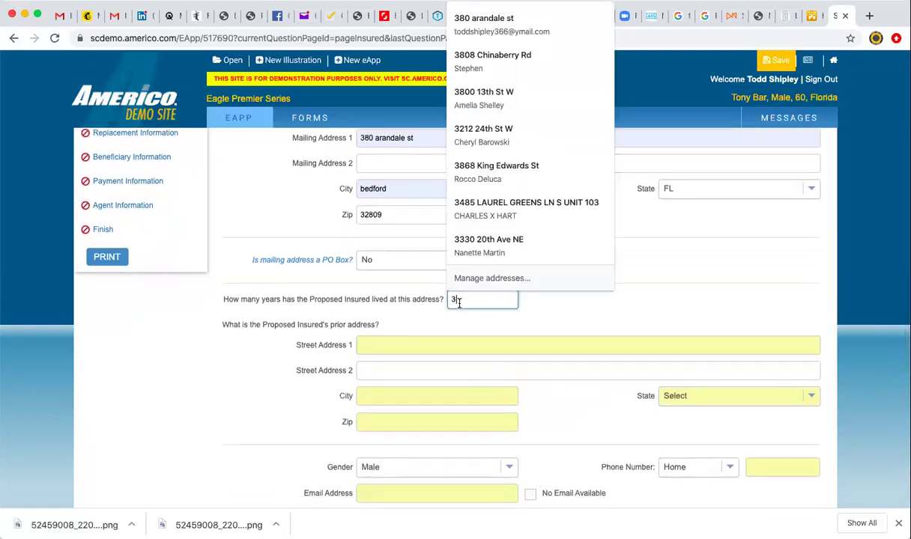
key(BackSpace)
text(6)
click(649, 290)
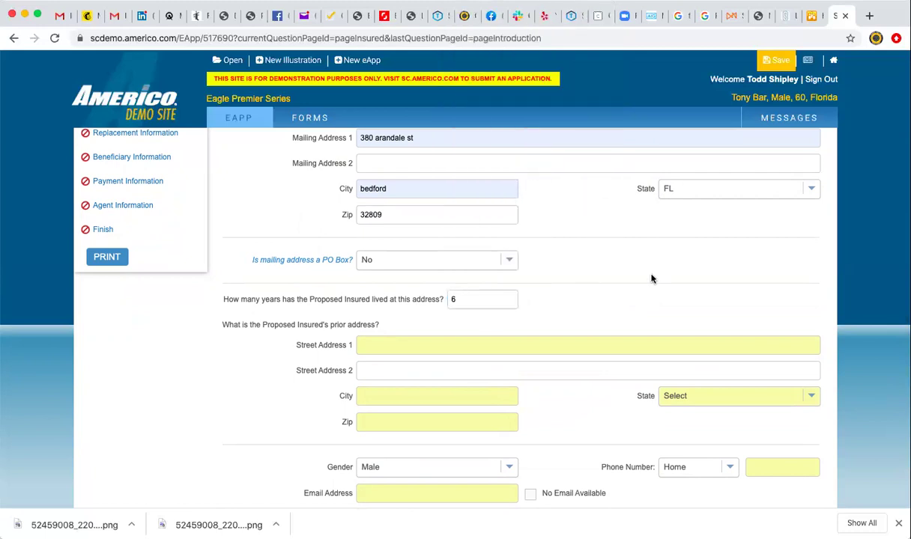
Enter the insured's home phone number and tick No Email Available.
click(749, 324)
click(749, 324)
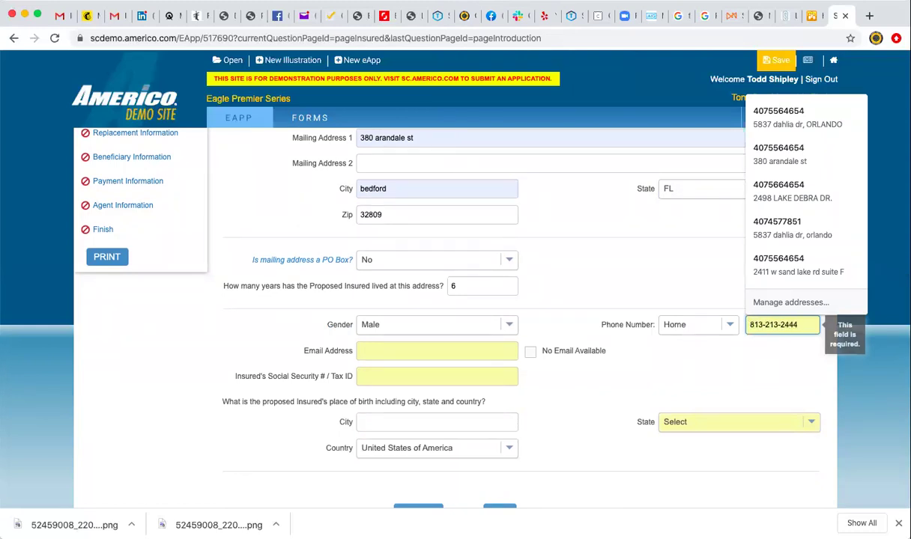
click(607, 346)
click(421, 351)
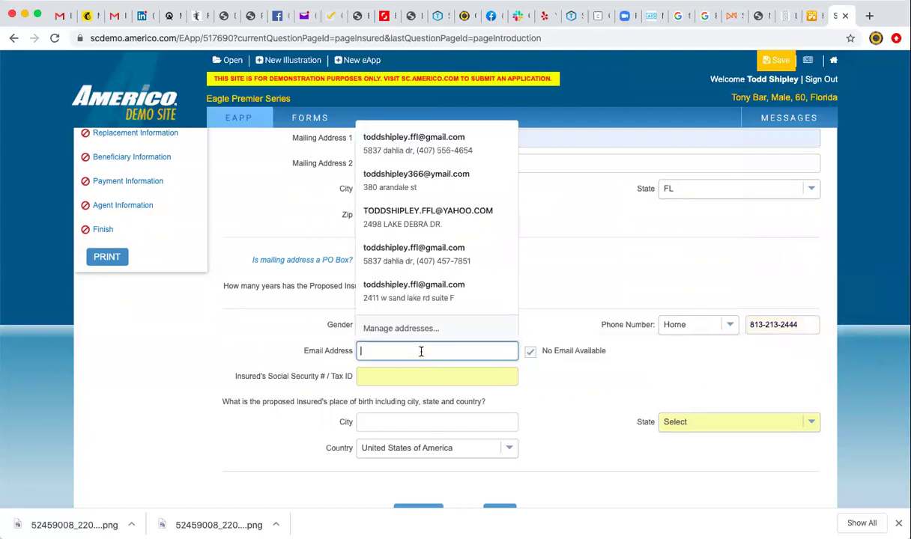
click(531, 355)
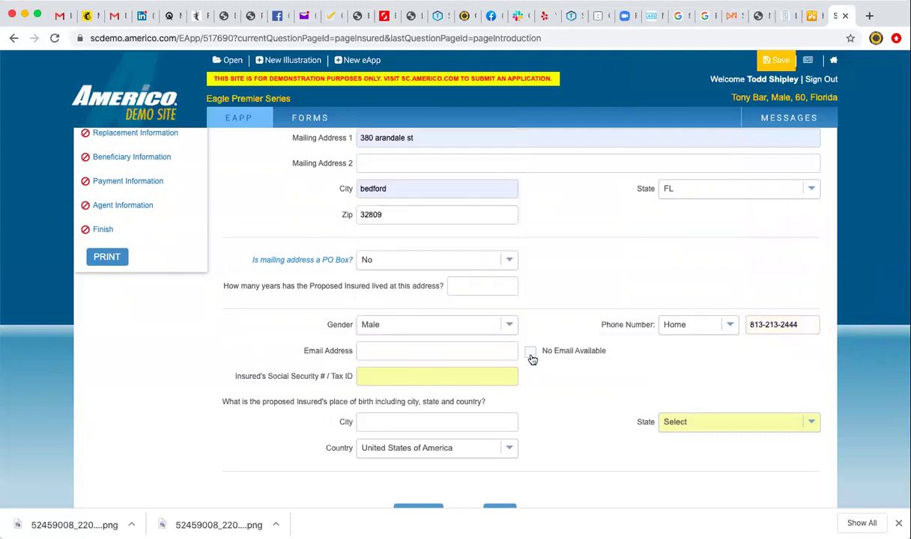
click(530, 353)
Enter the insured's Social Security number.
click(367, 376)
text(1)
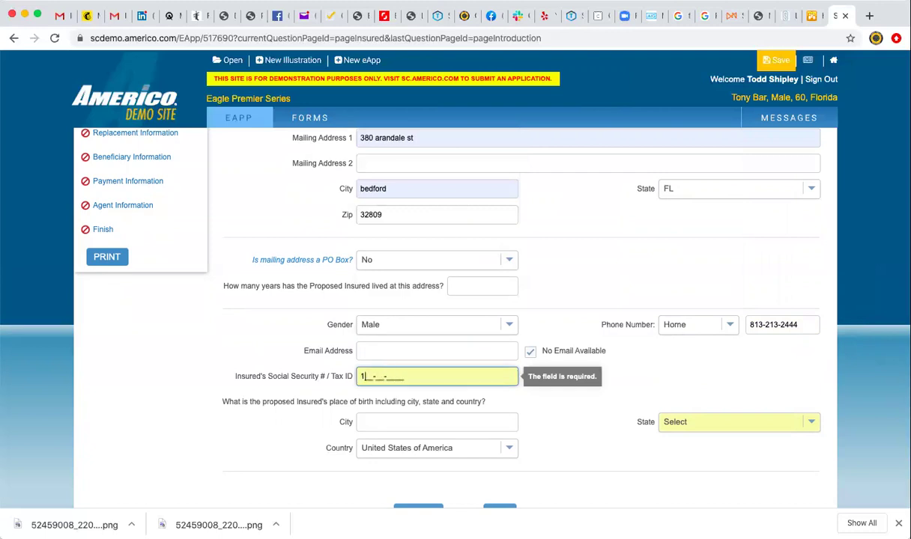
text(23-45-6789)
click(601, 374)
Set the birthplace to United States of America, FL, and advance to Product Information.
scroll(601, 373, down, 3)
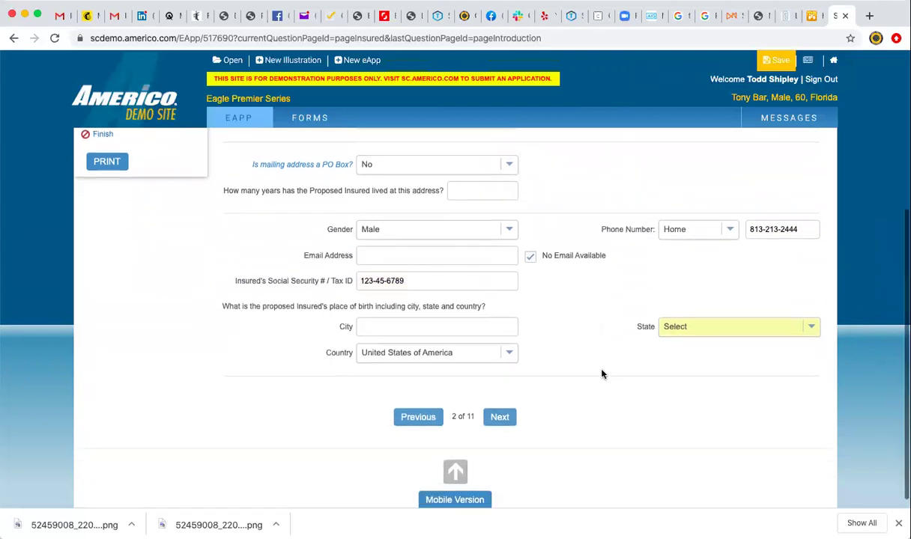
click(723, 326)
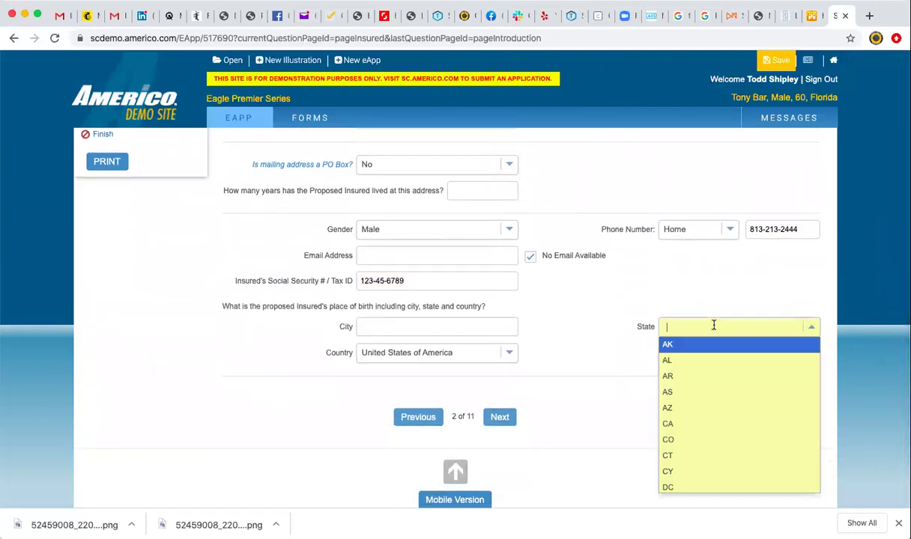
click(509, 354)
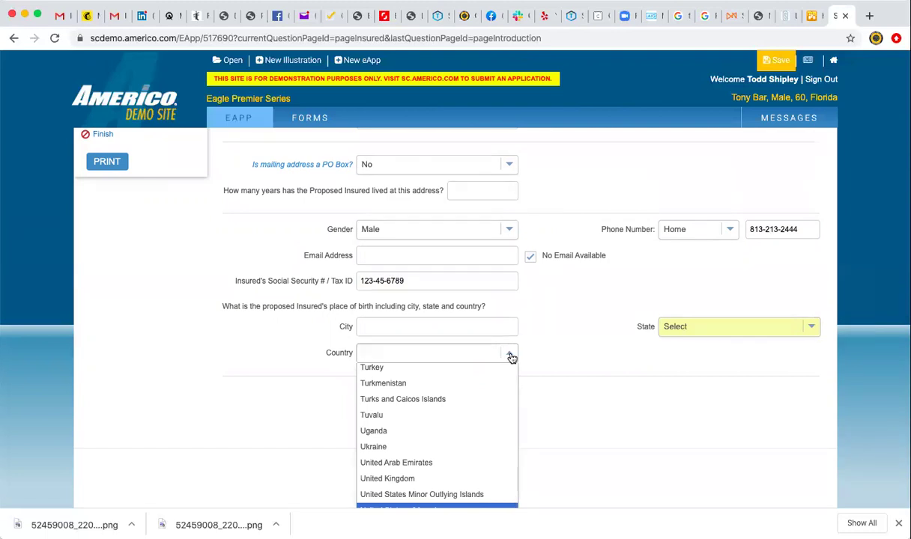
scroll(486, 440, up, 1)
scroll(487, 440, up, 10)
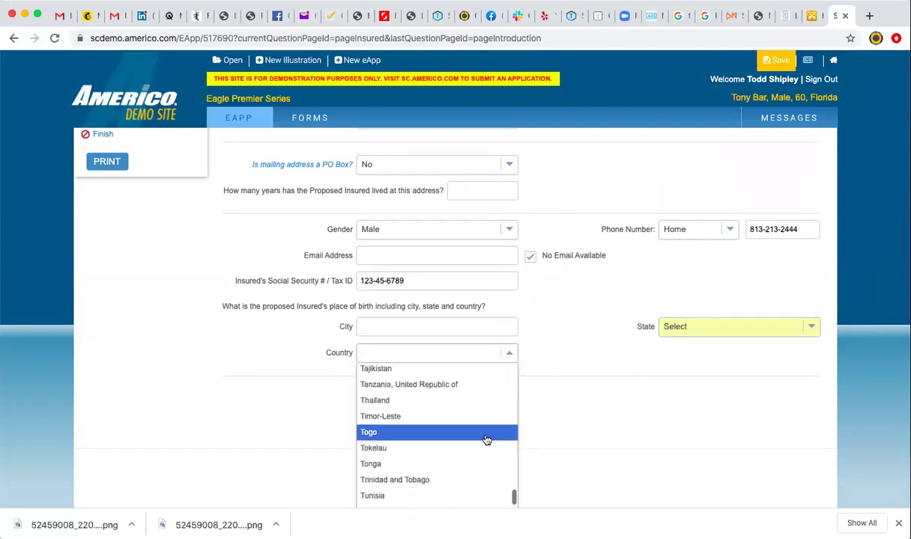
scroll(487, 440, down, 5)
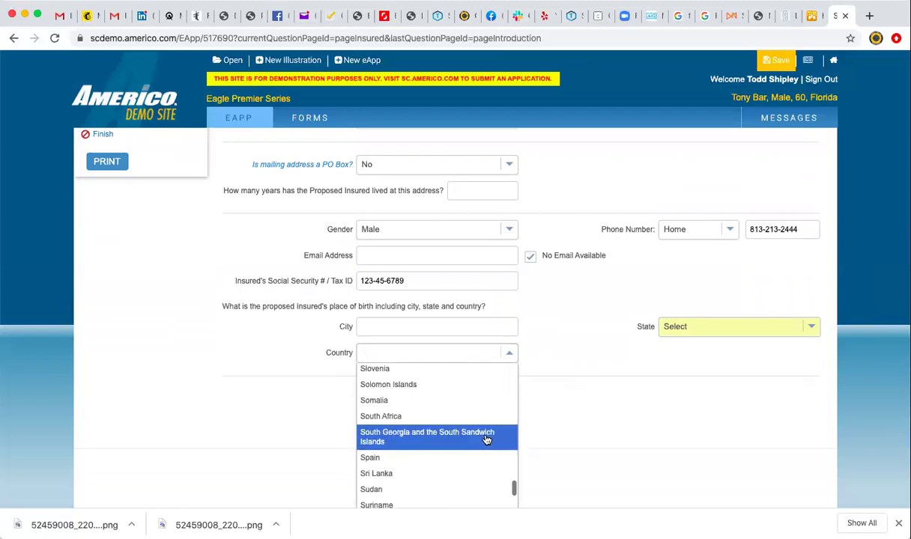
click(555, 349)
click(683, 328)
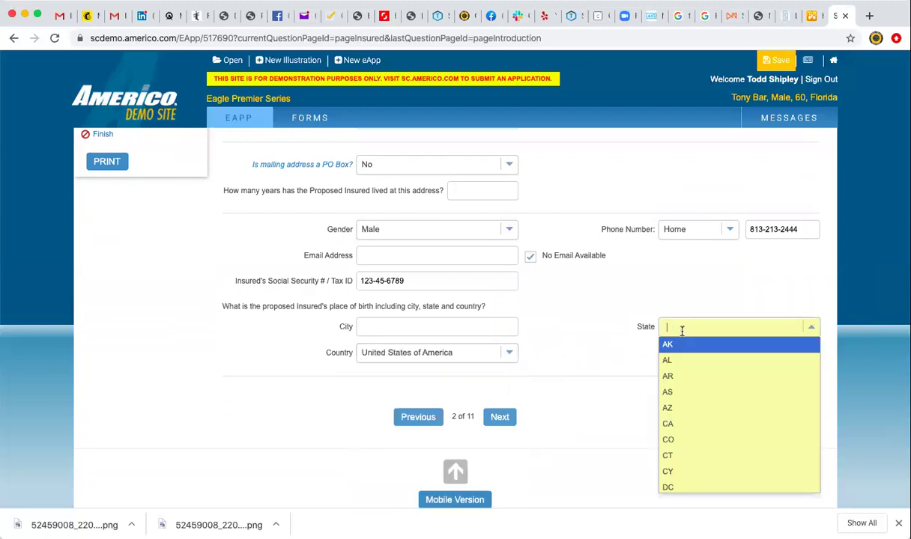
scroll(684, 408, down, 3)
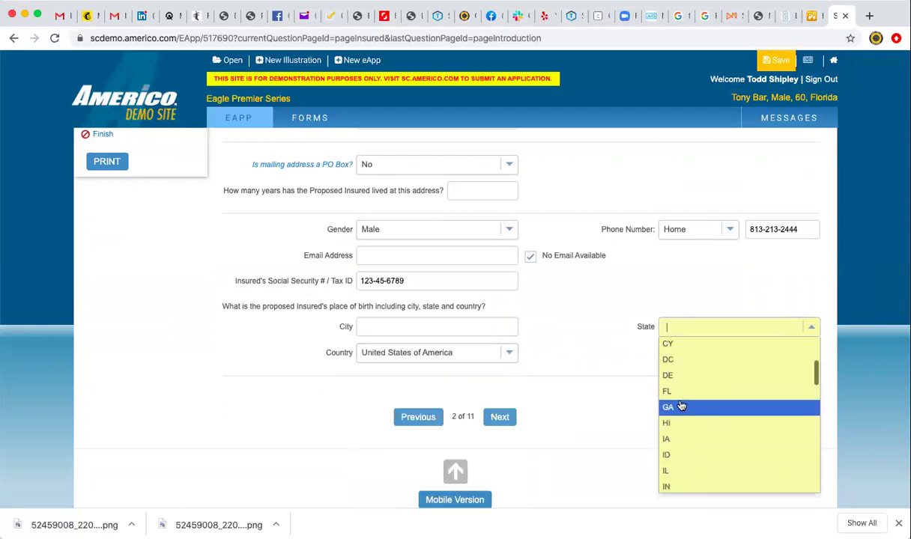
click(666, 391)
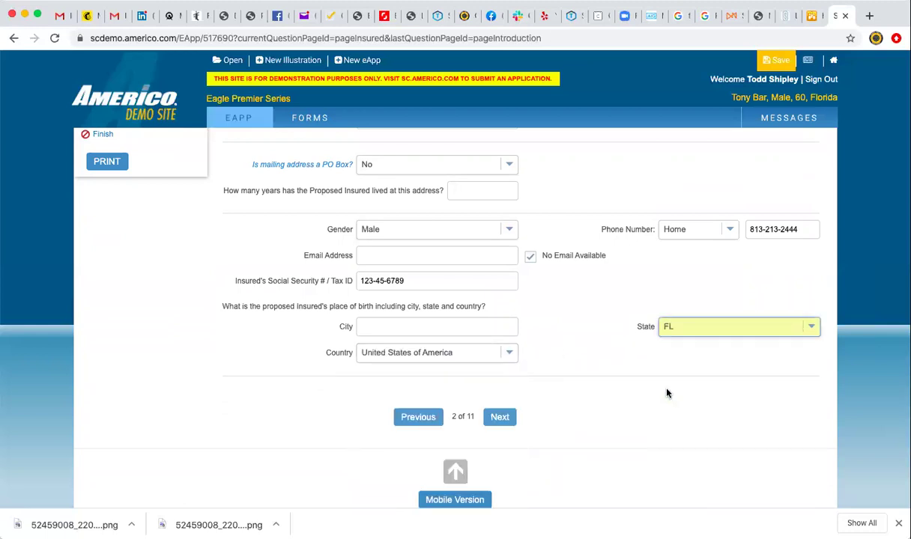
click(503, 419)
click(430, 166)
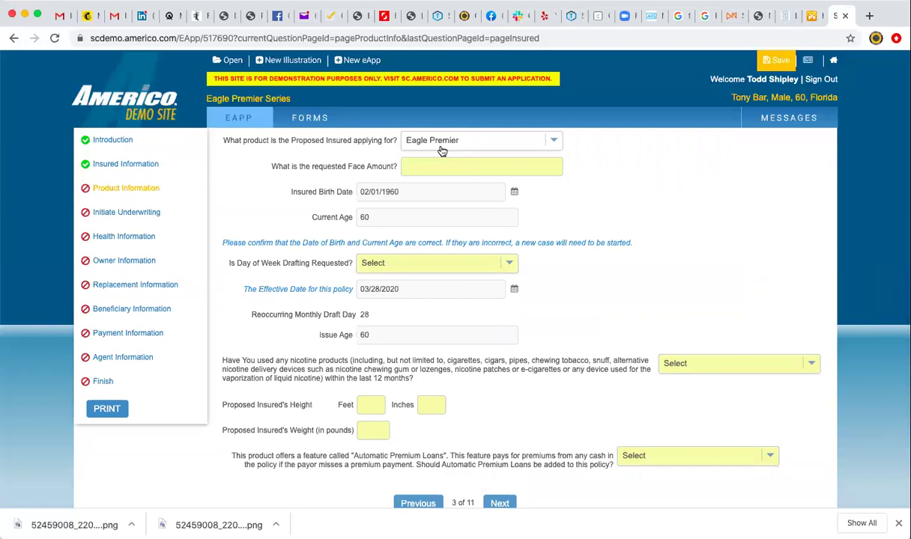
Change the requested Face Amount from 31,000 to 30,000.
click(430, 166)
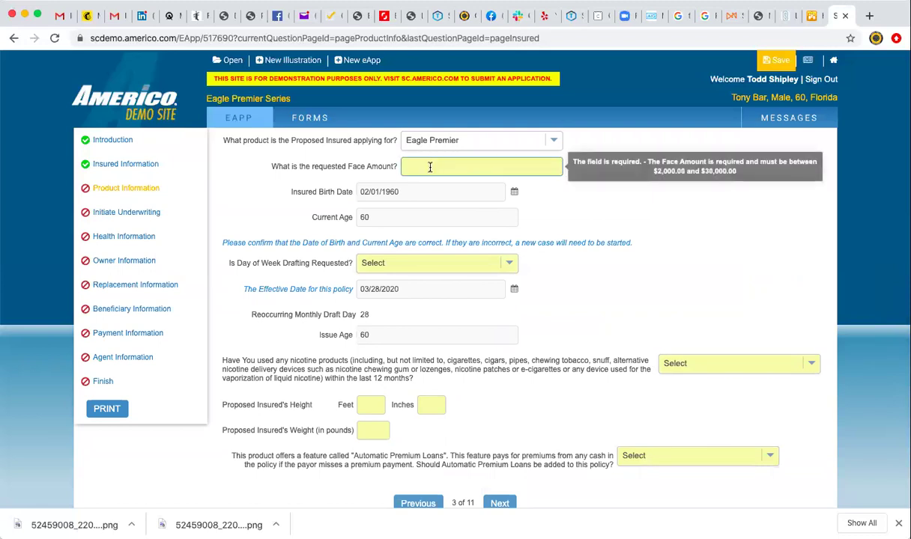
click(429, 166)
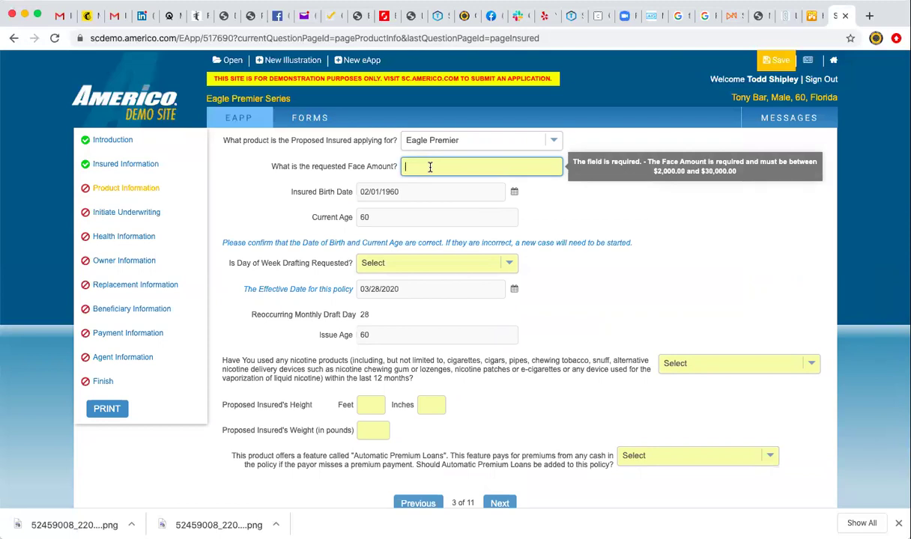
text(31,000)
click(544, 216)
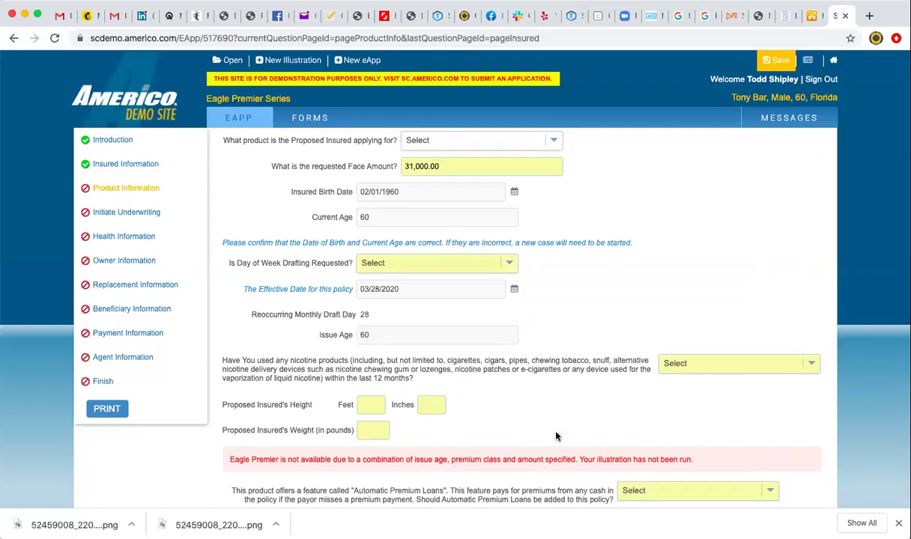
click(442, 166)
key(BackSpace)
key(BackSpace)
key(BackSpace)
key(BackSpace)
key(BackSpace)
key(BackSpace)
key(BackSpace)
key(BackSpace)
key(BackSpace)
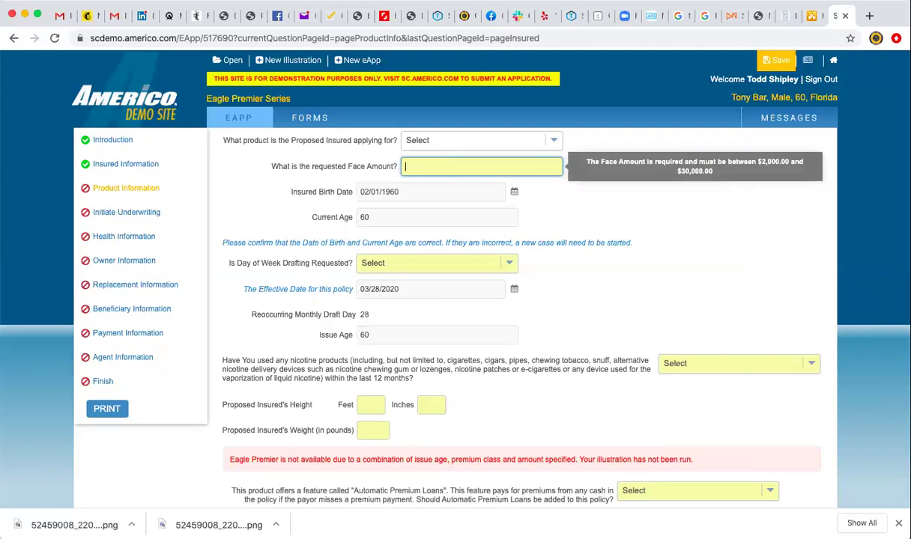
text(300000)
click(594, 208)
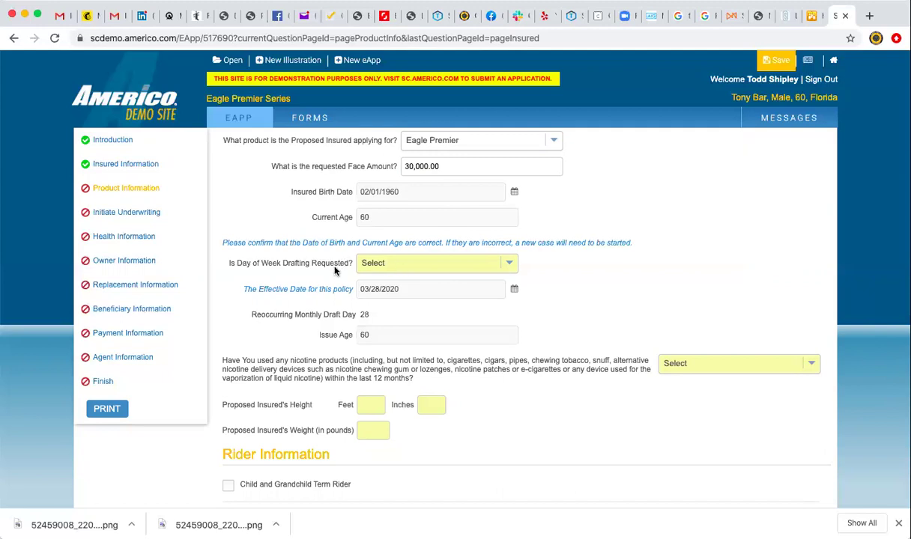
Answer No to day-of-week drafting and to nicotine use.
click(512, 272)
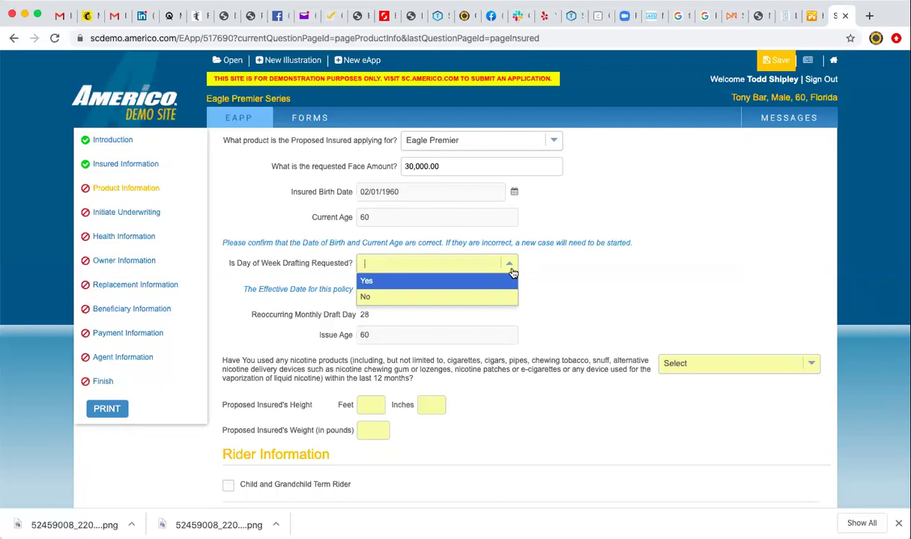
click(534, 269)
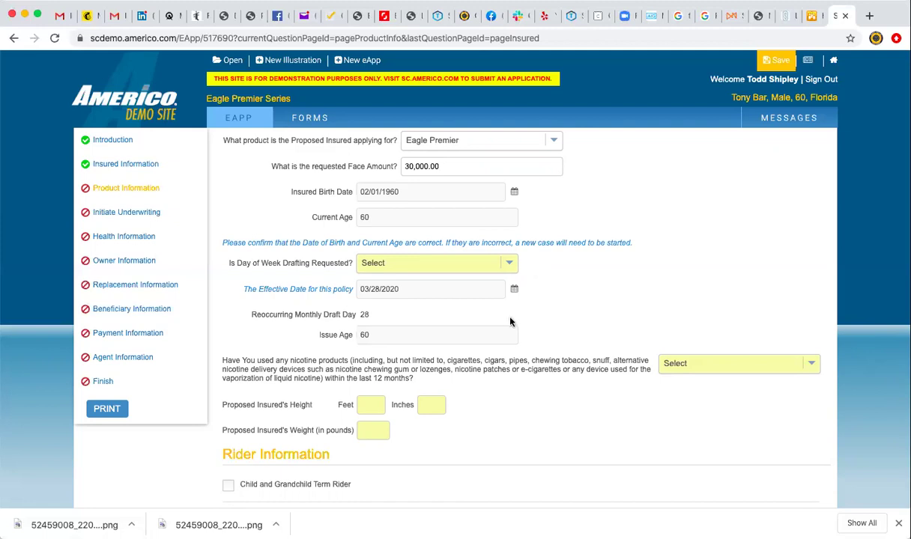
click(506, 263)
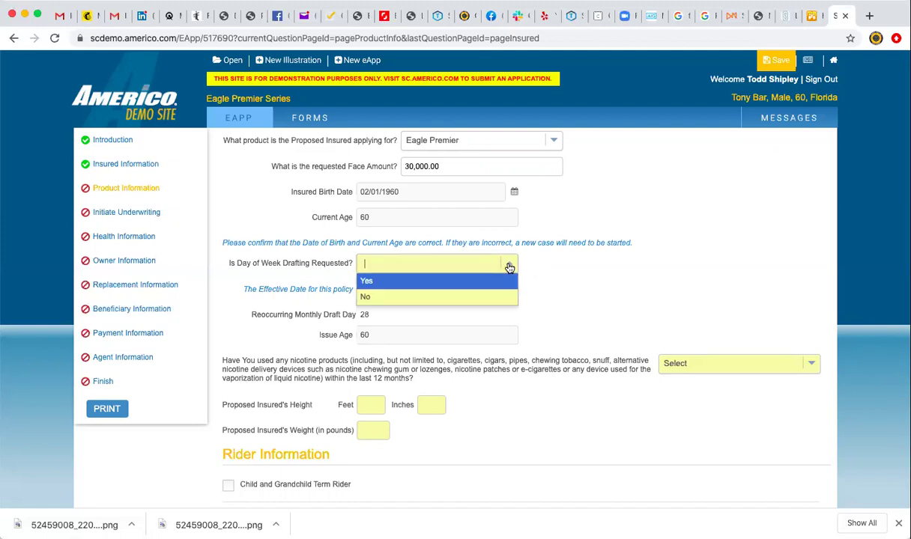
click(496, 297)
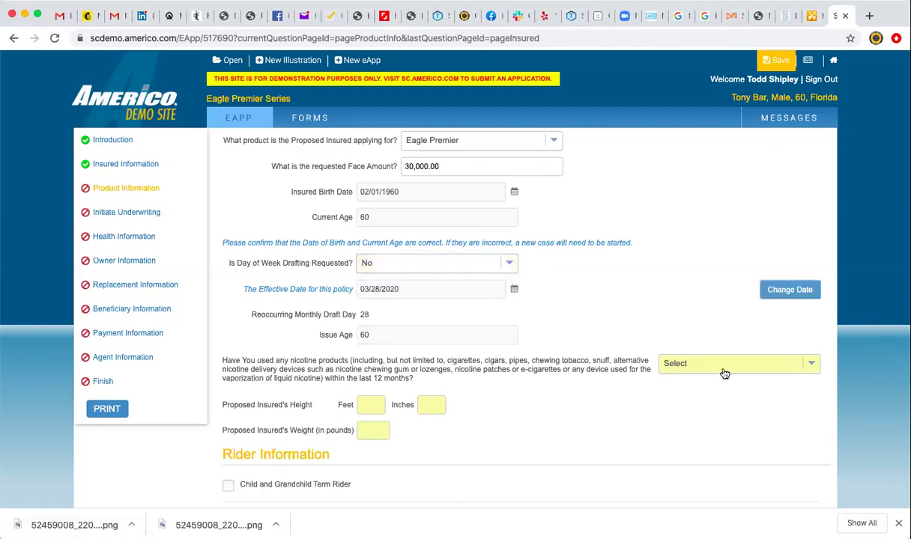
click(768, 363)
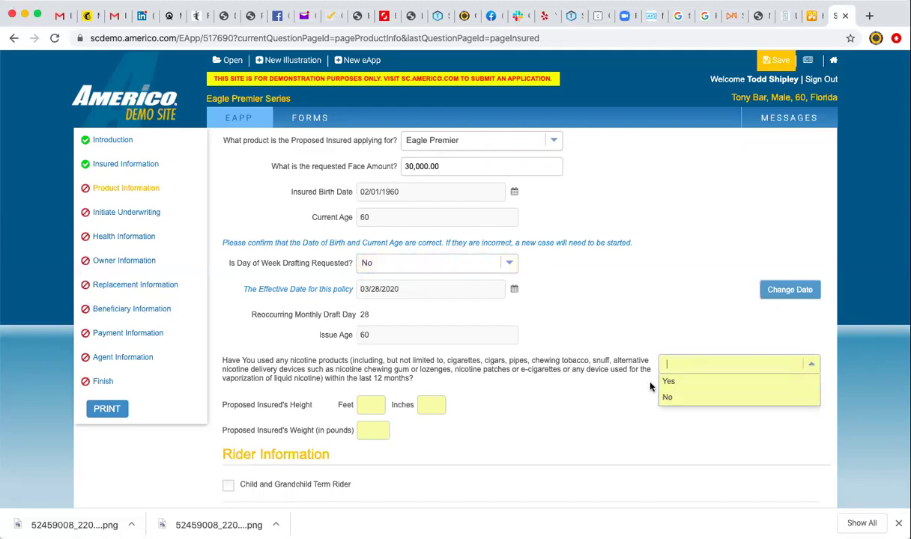
click(678, 401)
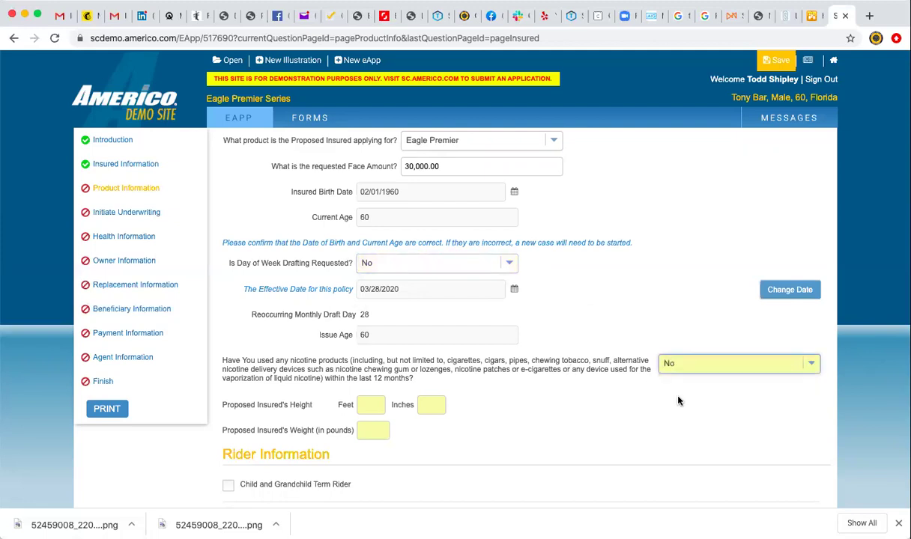
Enter height 5 ft 10 in and weight 180.
click(365, 402)
text(5)
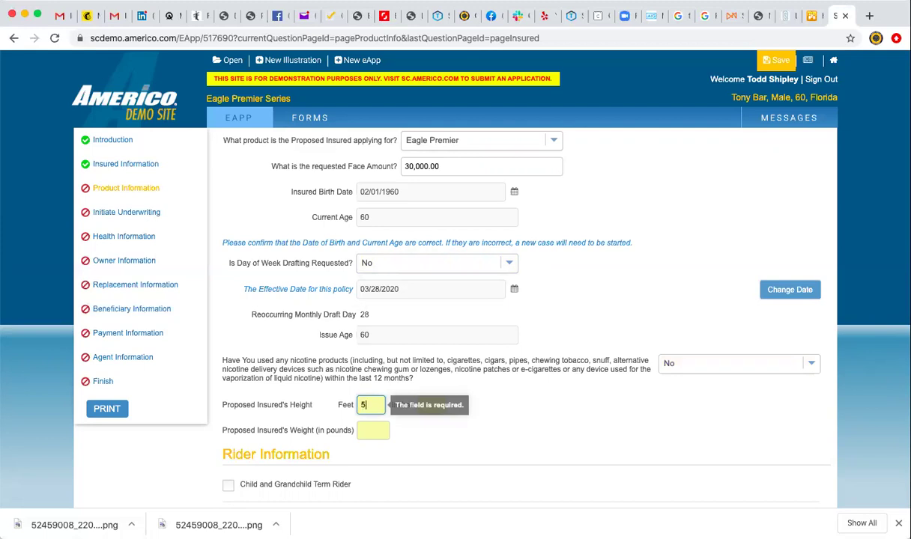
key(Tab)
text(10)
click(379, 438)
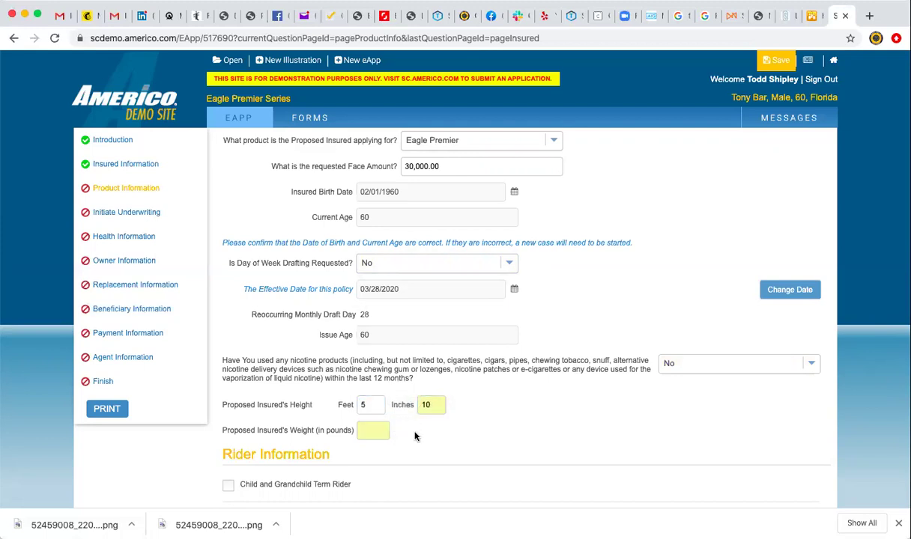
text(180)
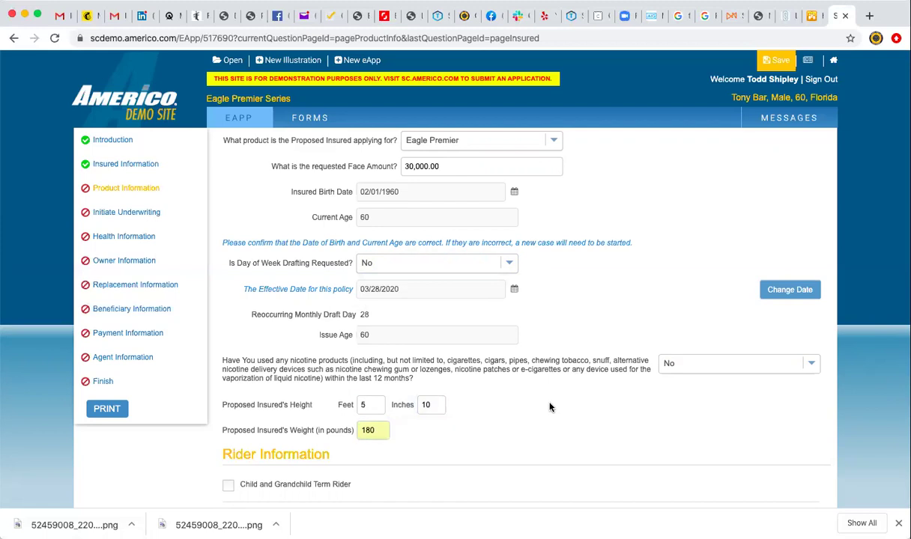
scroll(549, 407, down, 3)
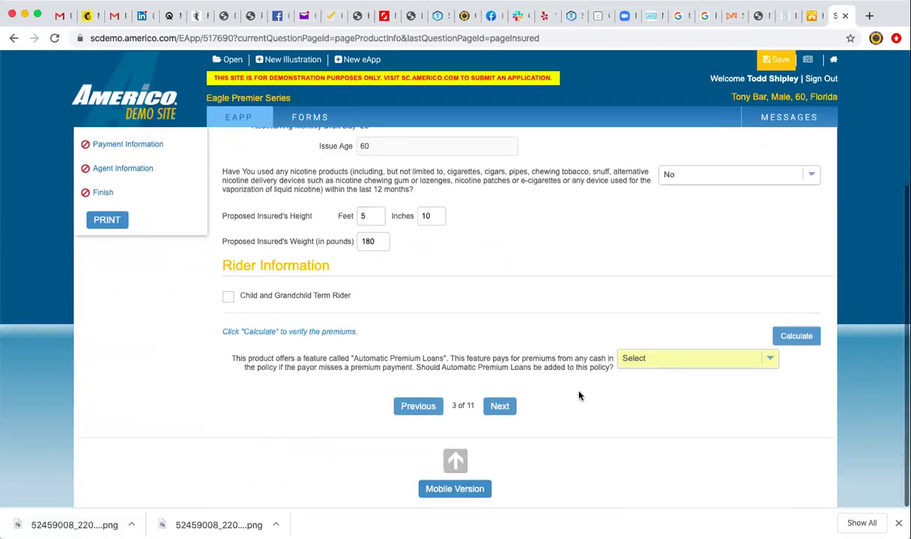
Answer Yes to Automatic Premium Loans and calculate the $141.40 initial and monthly premiums.
click(637, 359)
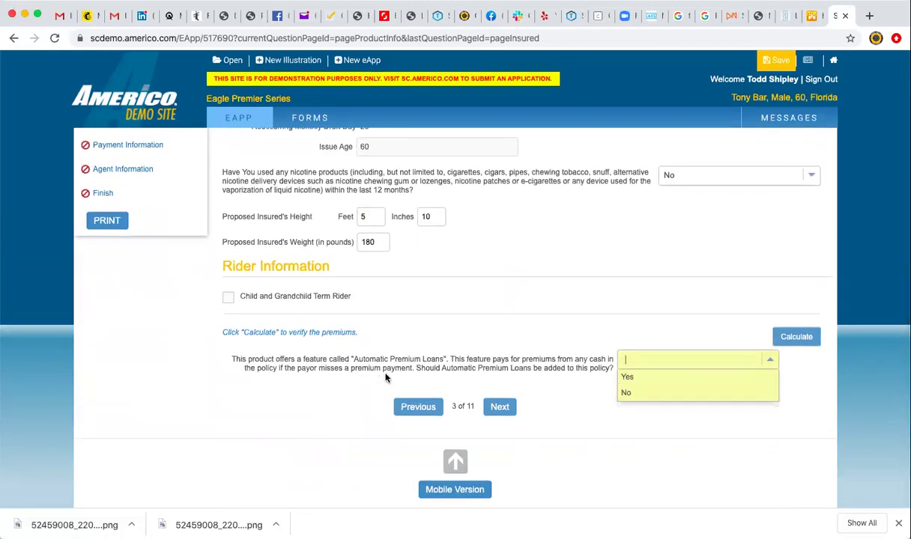
click(632, 378)
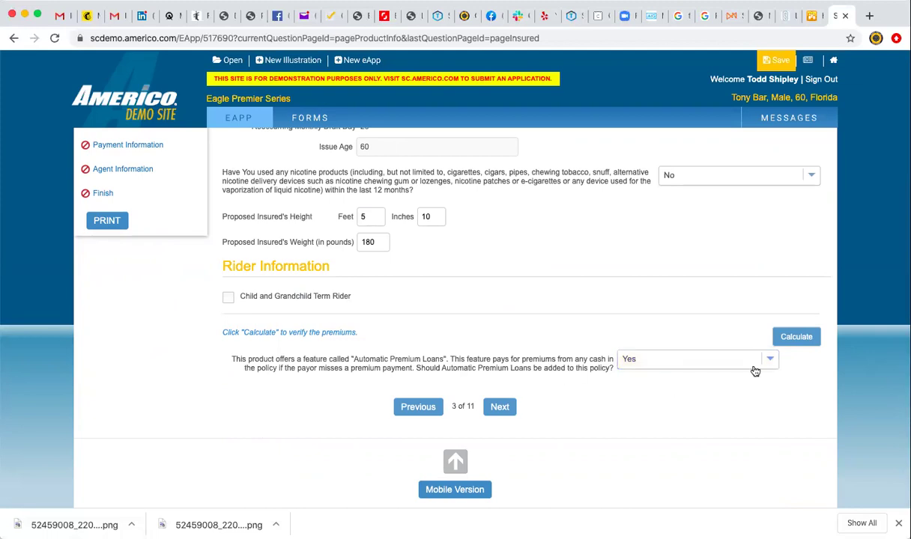
click(794, 343)
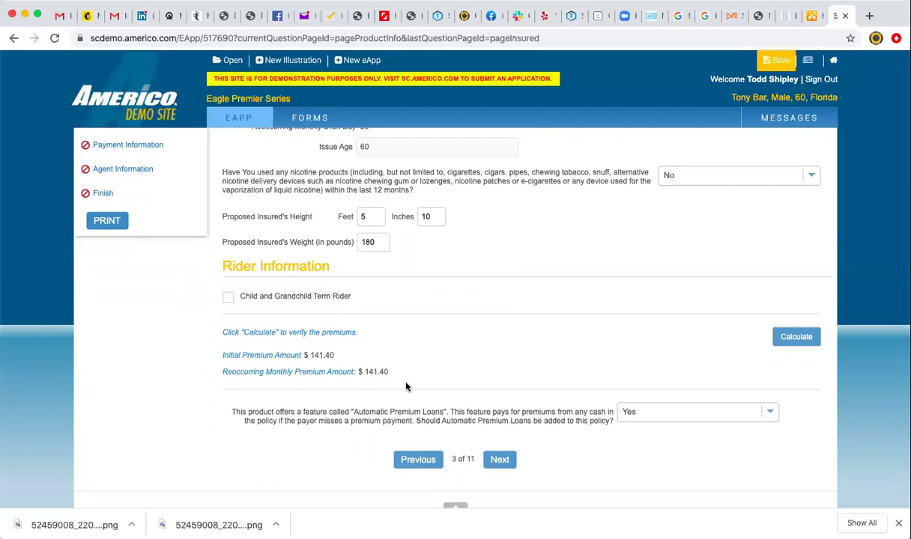
Switch the nicotine answer to Yes and recalculate, then review the $256.91 level-face premium option.
scroll(513, 361, up, 2)
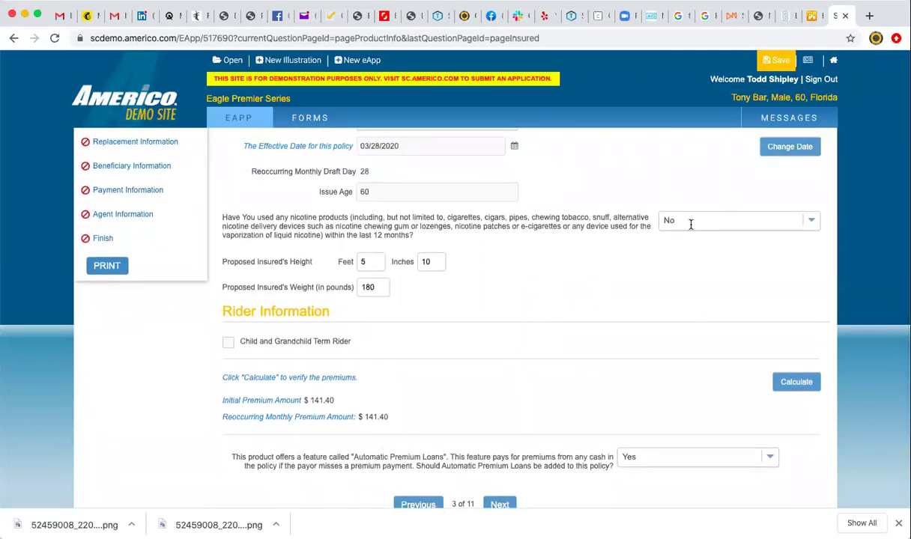
click(691, 224)
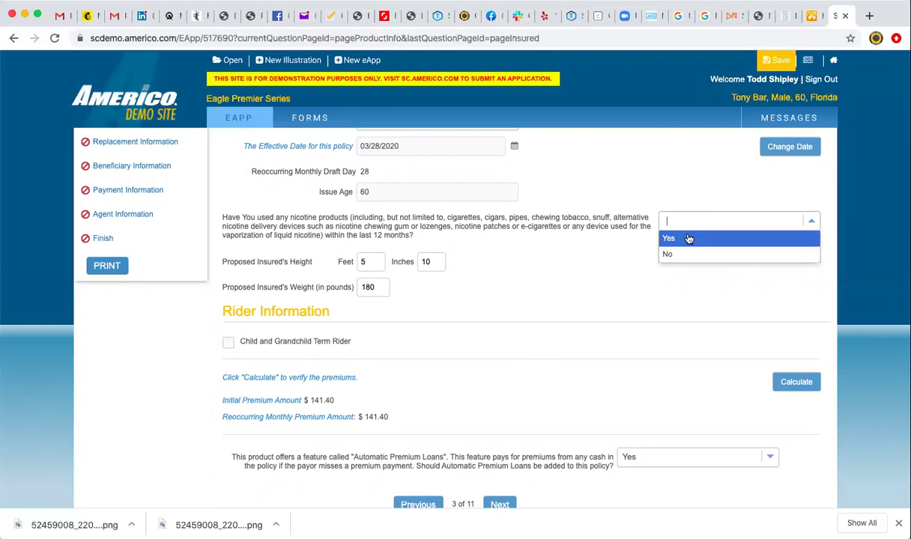
click(689, 238)
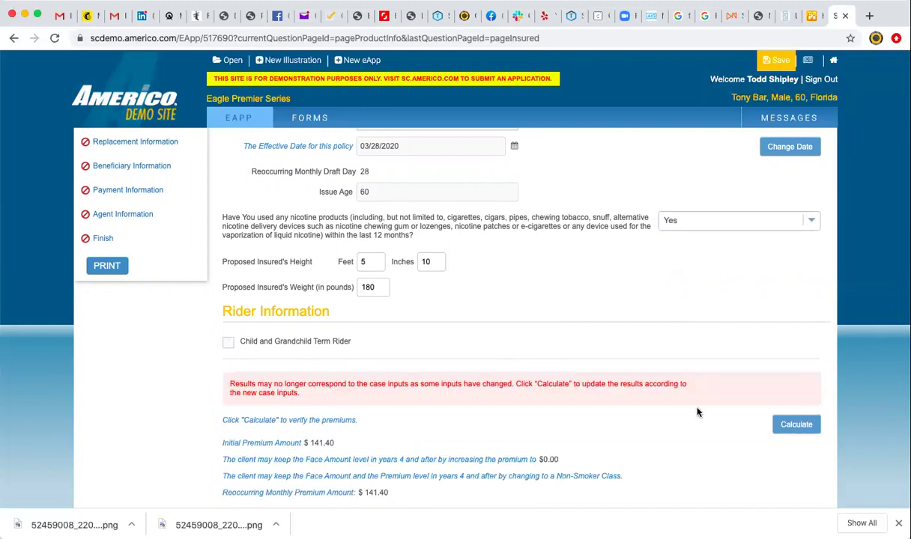
click(796, 425)
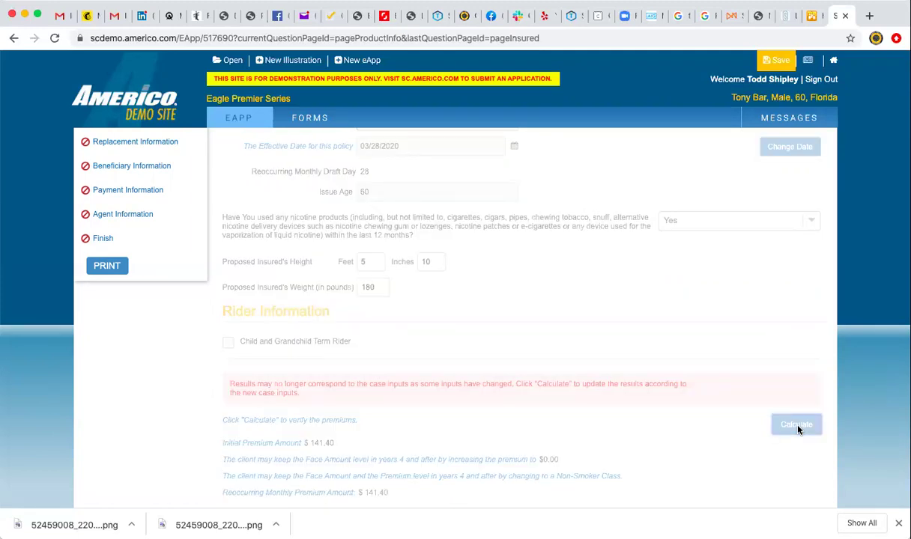
scroll(646, 397, down, 3)
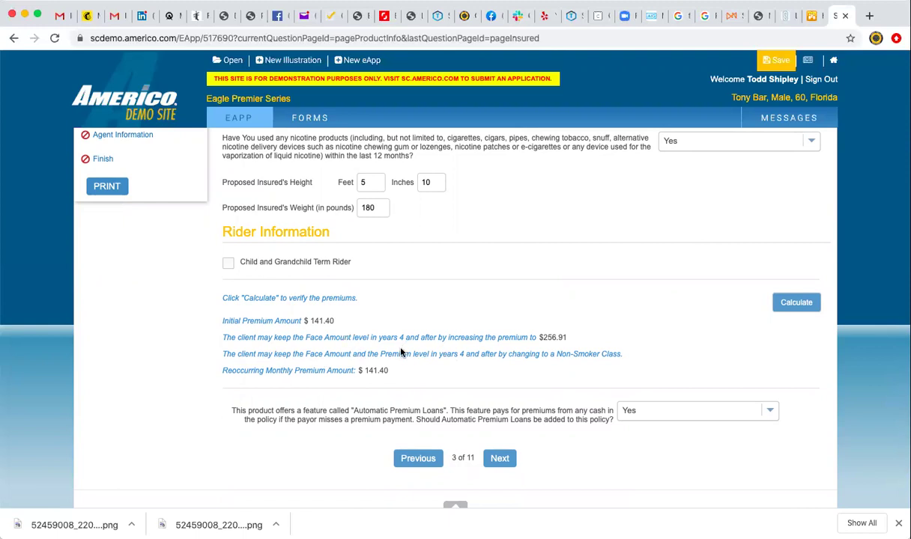
drag(224, 321, 336, 321)
click(336, 321)
Continue to Initiate Underwriting and choose tablet signing for the Medical Information Authorization.
click(500, 458)
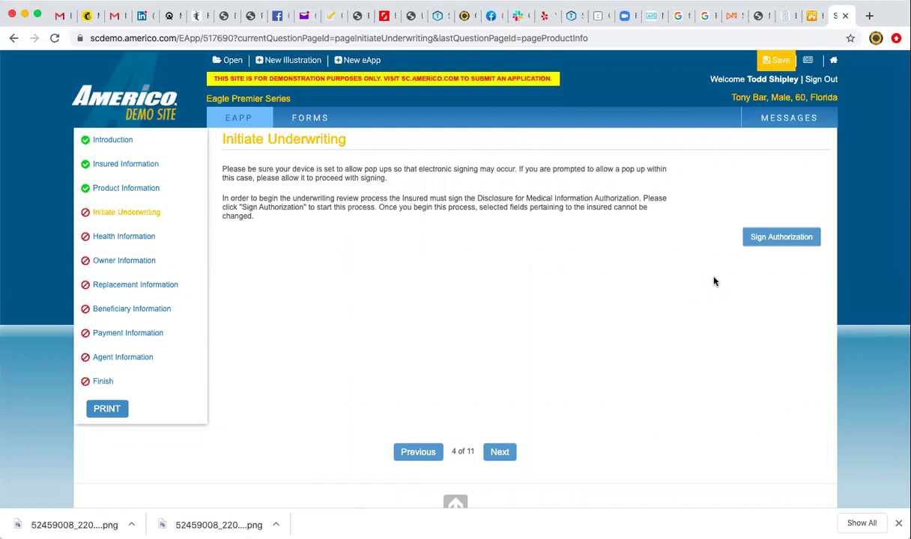
click(771, 238)
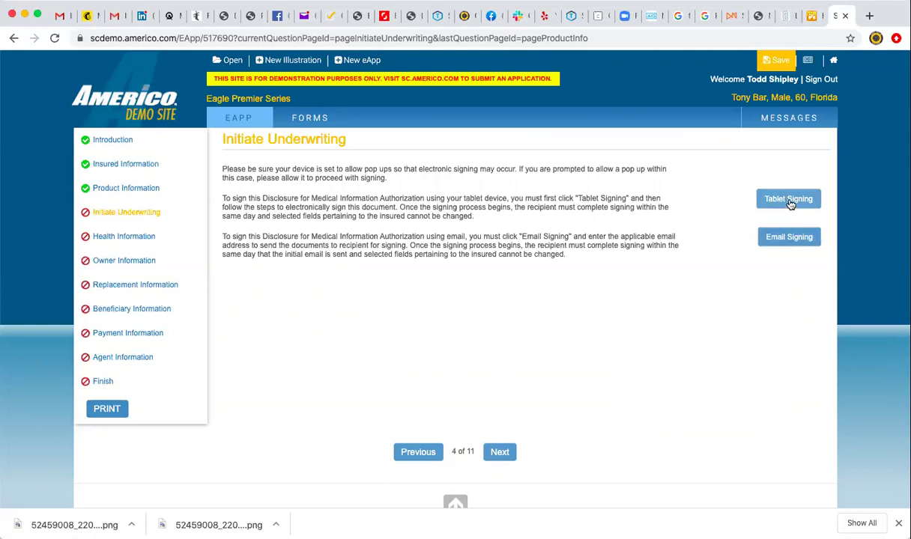
click(789, 200)
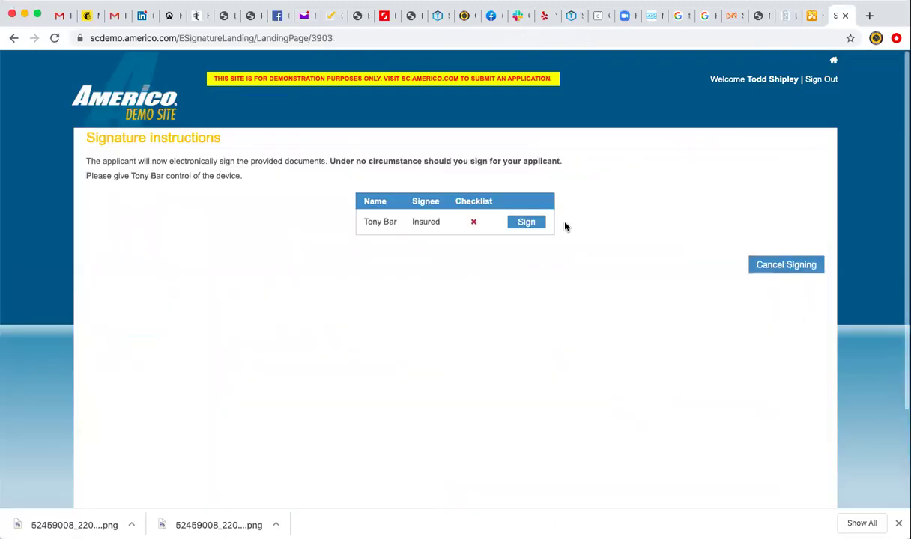
Start the insured's signing session and consent to doing business electronically.
click(533, 225)
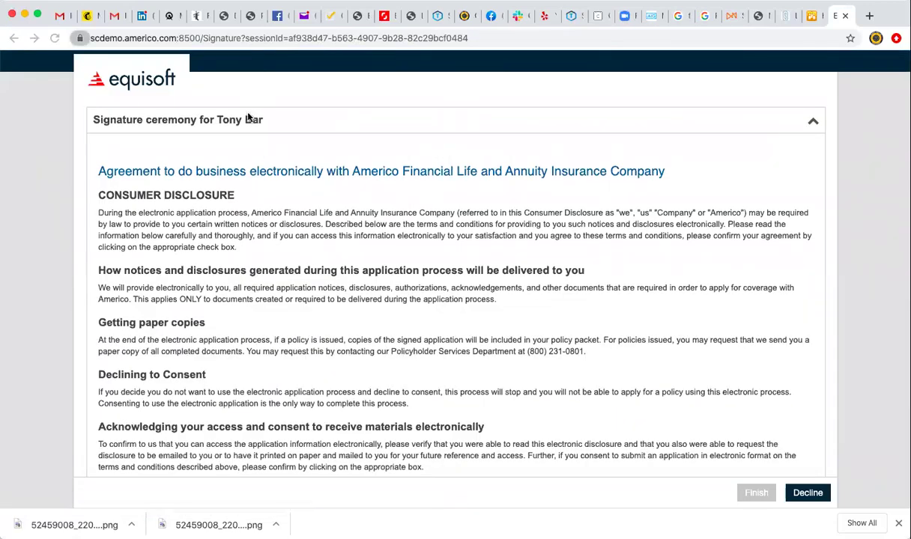
scroll(211, 340, down, 5)
scroll(211, 341, down, 2)
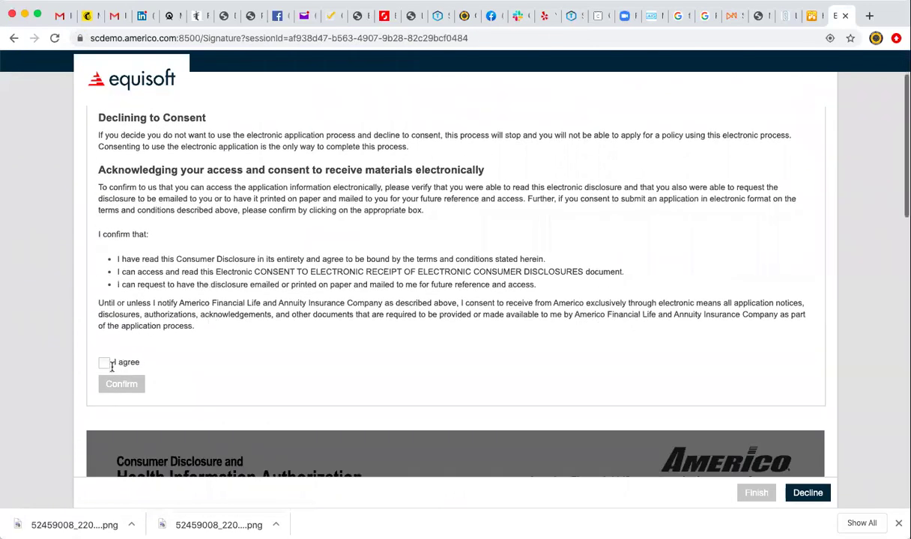
click(104, 363)
click(121, 384)
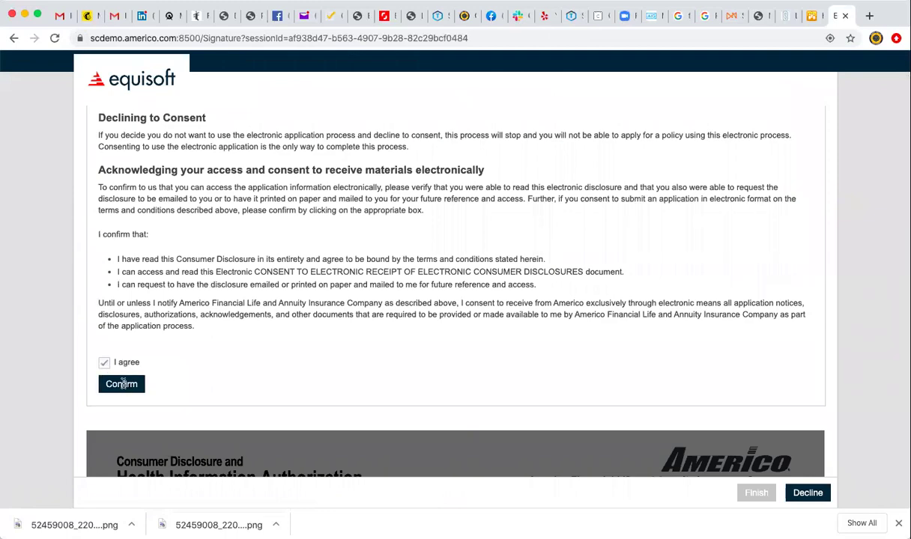
scroll(349, 342, up, 1)
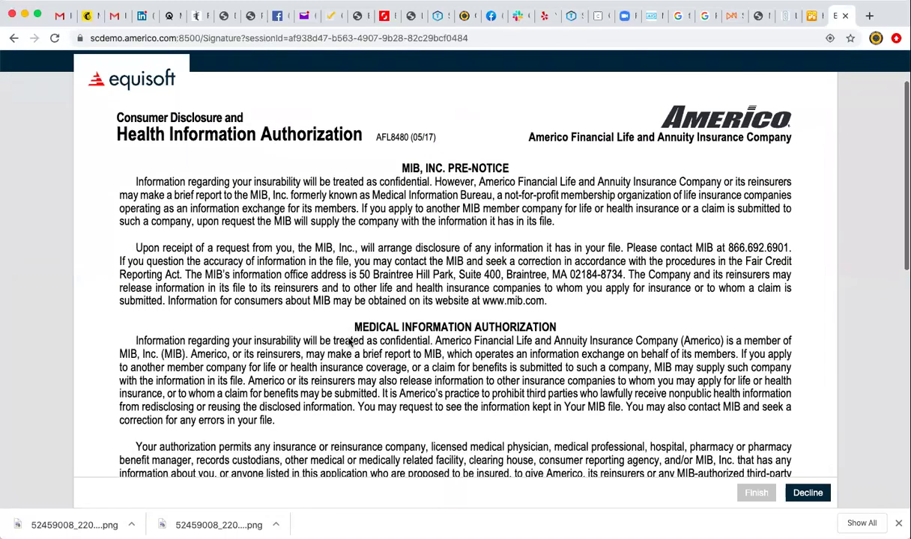
scroll(450, 338, down, 1)
scroll(450, 339, up, 1)
scroll(420, 307, down, 10)
scroll(391, 282, down, 1)
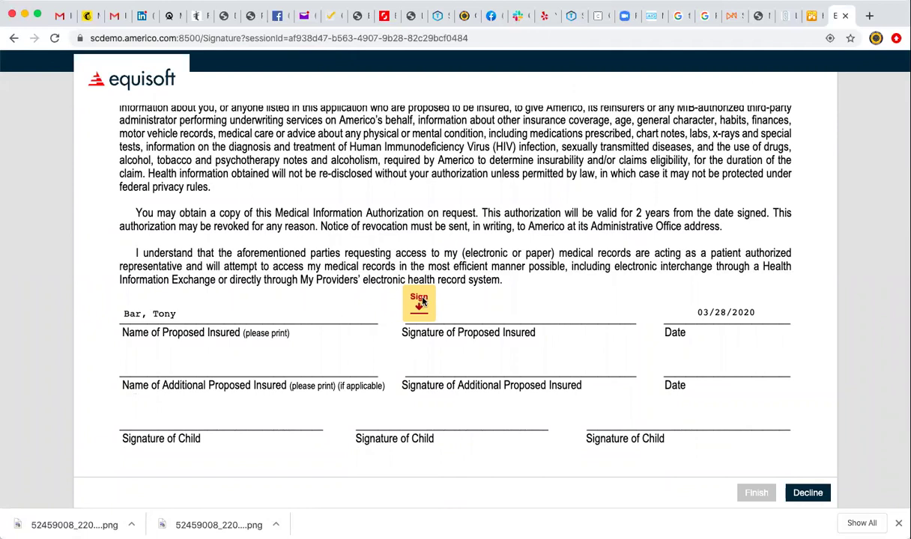
Draw and place the insured's signature on the authorization, finish signing, and return to the application.
click(421, 301)
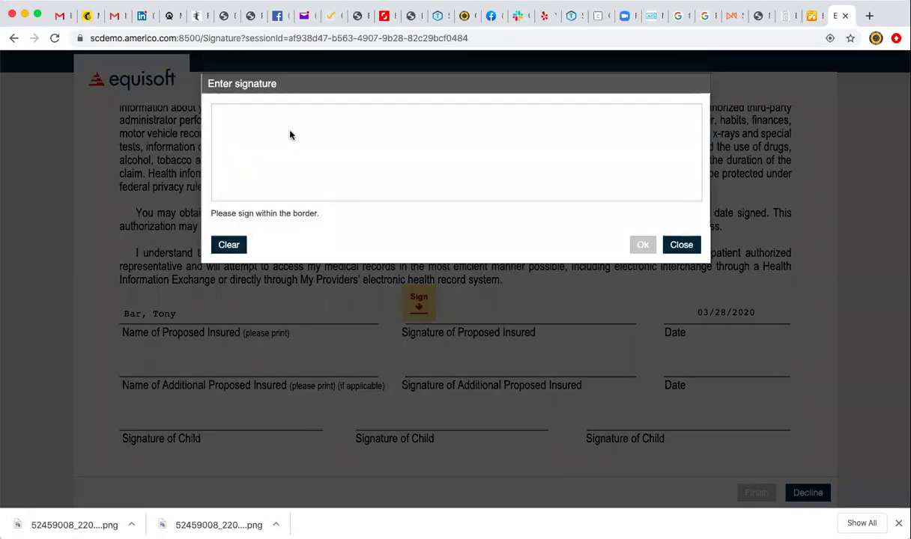
mouse_move(291, 135)
mouse_down()
mouse_move(281, 200)
mouse_move(264, 150)
mouse_move(402, 153)
mouse_move(246, 187)
mouse_up()
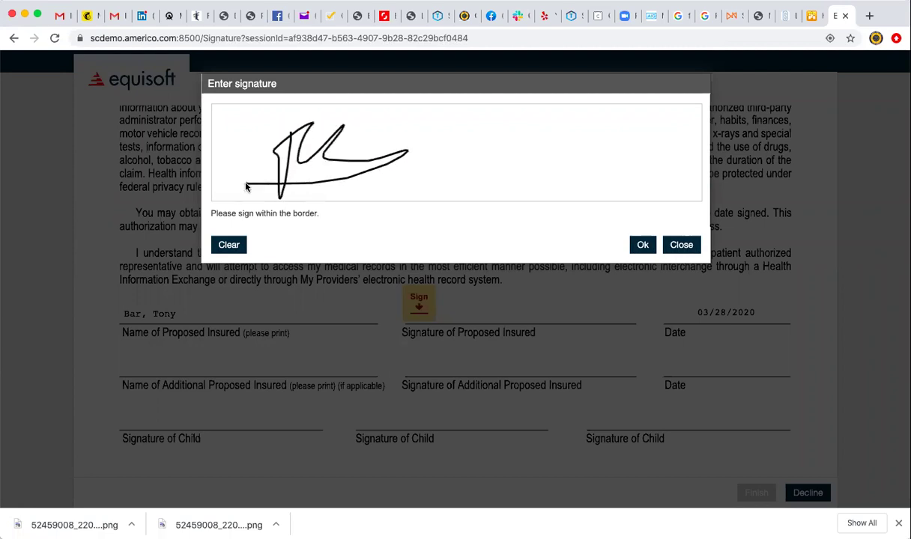
click(642, 245)
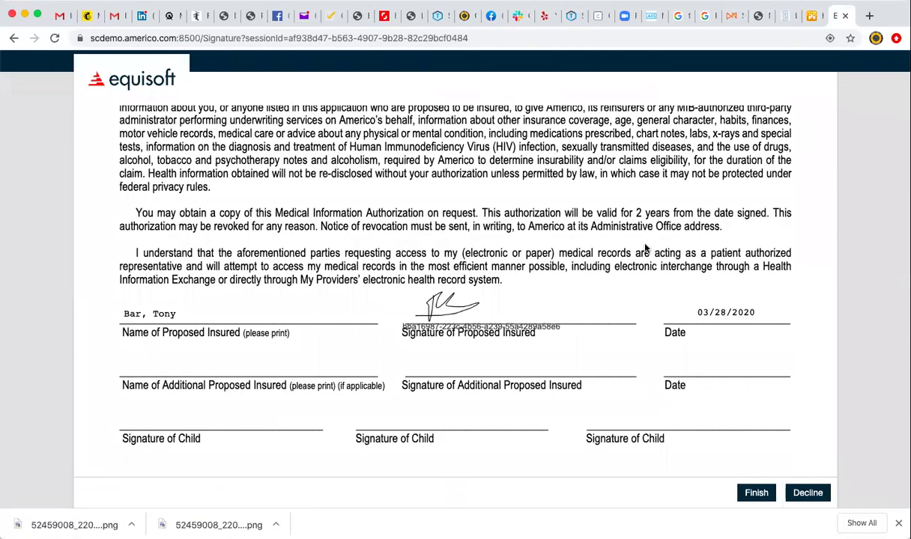
click(755, 494)
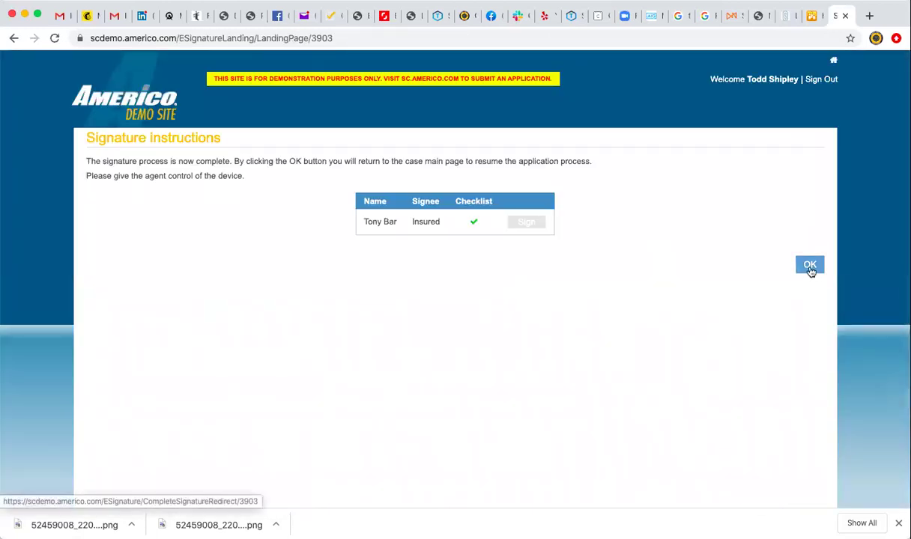
click(810, 267)
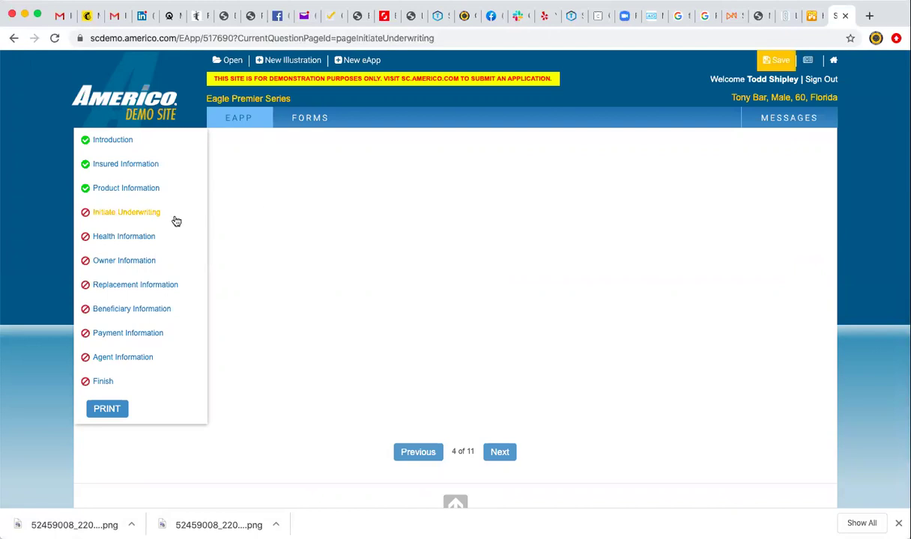
Run initial underwriting and read the message qualifying Level Death Benefit up to $30,000.00.
click(132, 217)
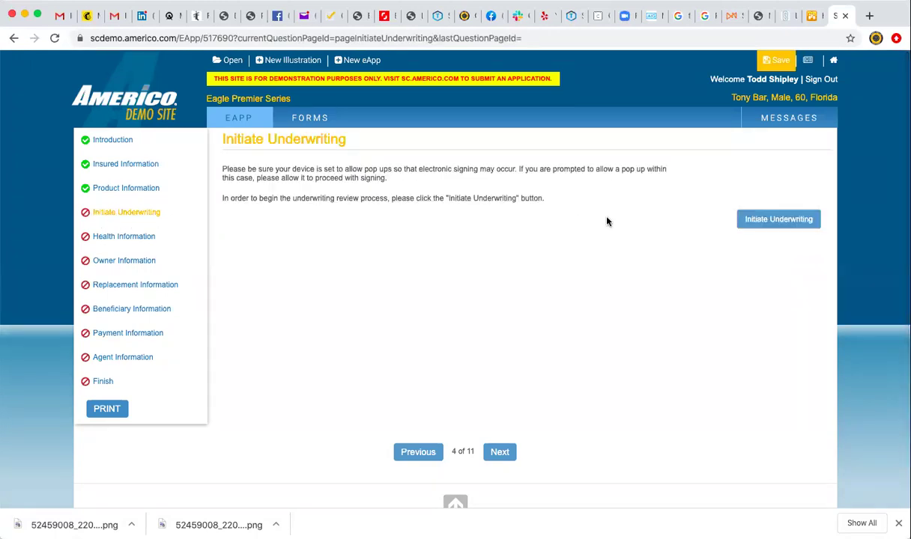
click(779, 219)
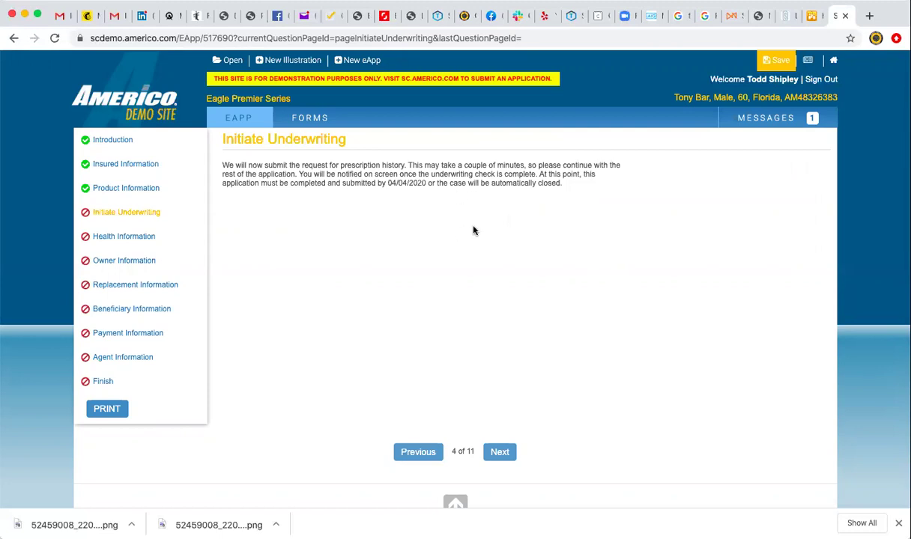
click(764, 124)
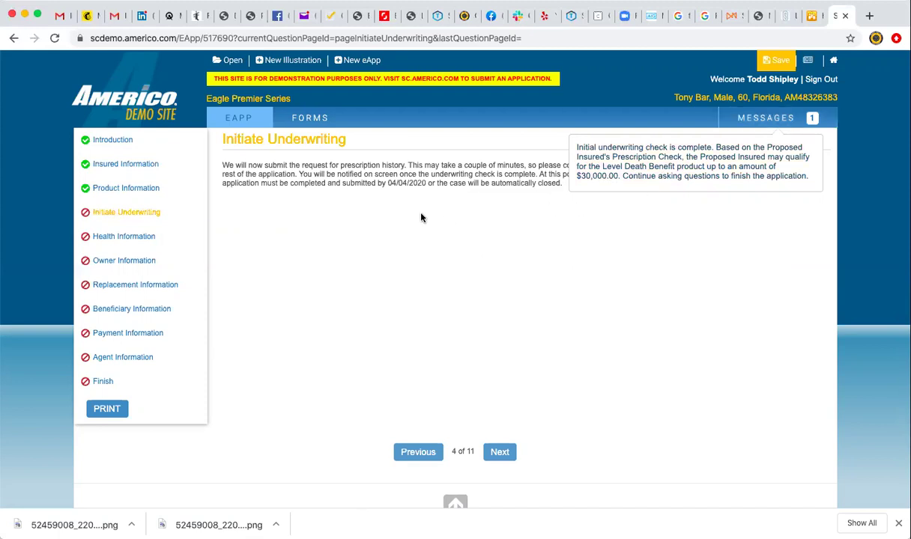
Answer No to the Alzheimer's, heart failure, cirrhosis, emphysema, metastatic and recurring cancer questions.
click(499, 452)
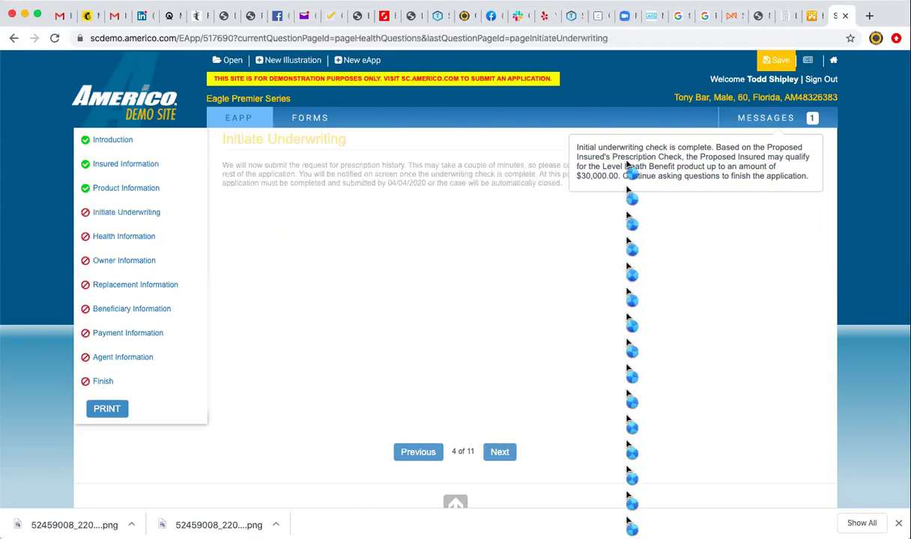
click(751, 117)
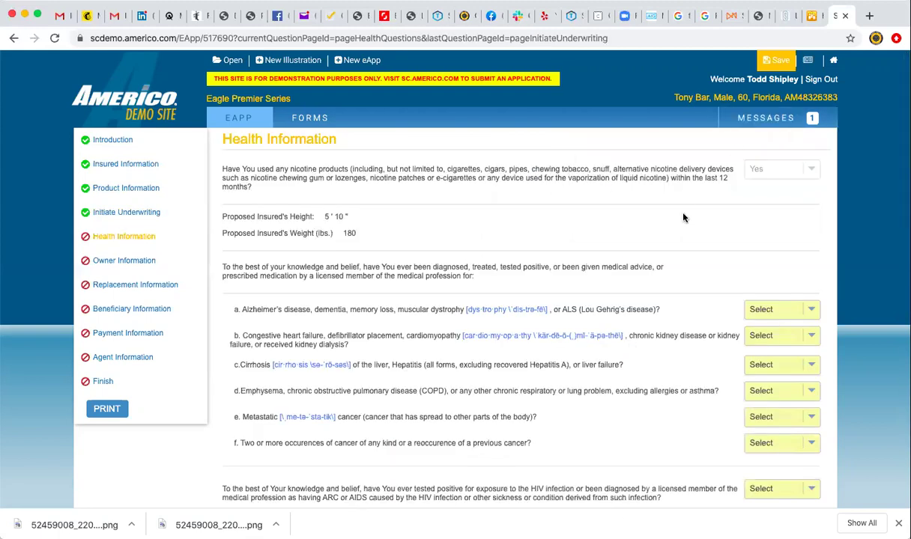
click(811, 309)
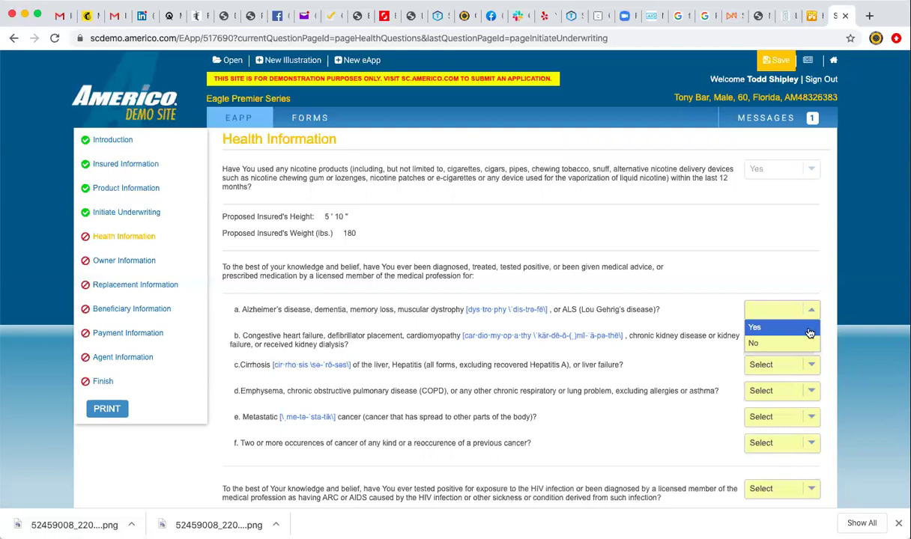
click(809, 342)
click(808, 343)
click(808, 368)
click(809, 367)
click(806, 396)
click(807, 393)
click(809, 423)
click(811, 416)
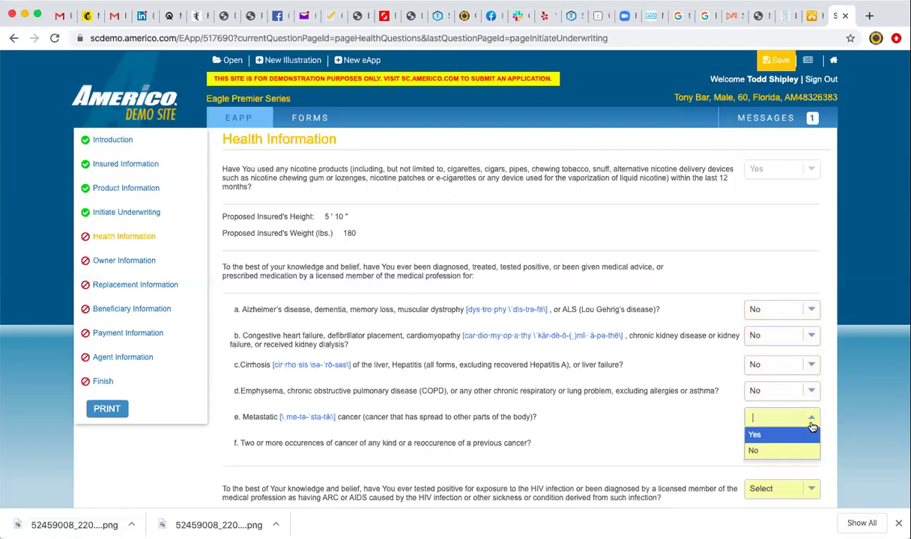
click(808, 450)
click(808, 442)
click(809, 476)
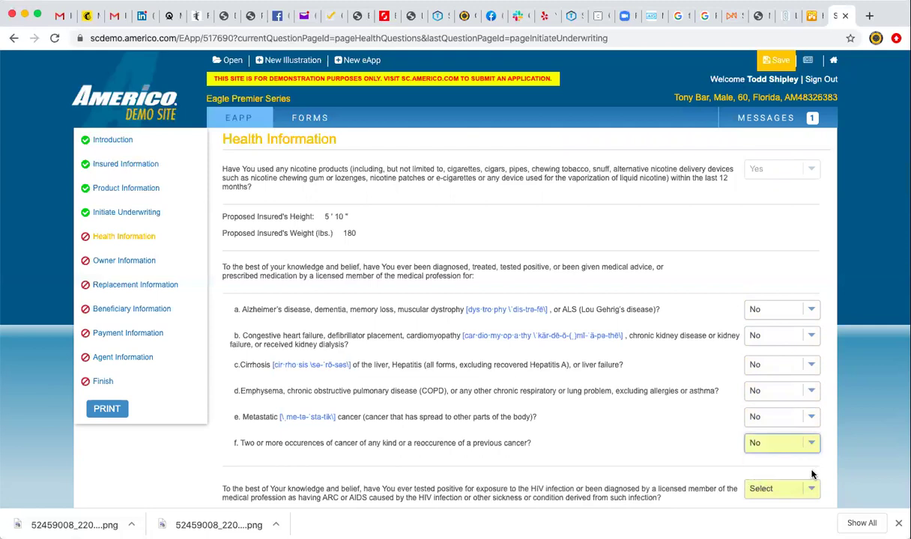
Answer No to the HIV, internal cancer, diabetes complications, drug/alcohol and pending tests questions.
scroll(827, 467, down, 4)
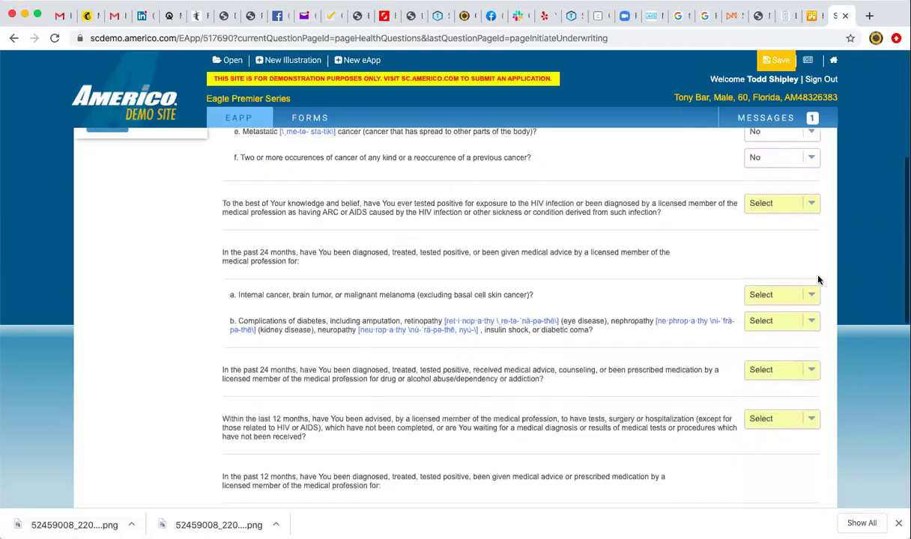
click(812, 204)
click(811, 234)
click(812, 293)
click(809, 325)
click(810, 320)
click(808, 351)
click(809, 368)
click(811, 401)
click(811, 418)
click(809, 449)
Answer No to the angioplasty, stroke and organ transplant questions.
scroll(808, 461, down, 5)
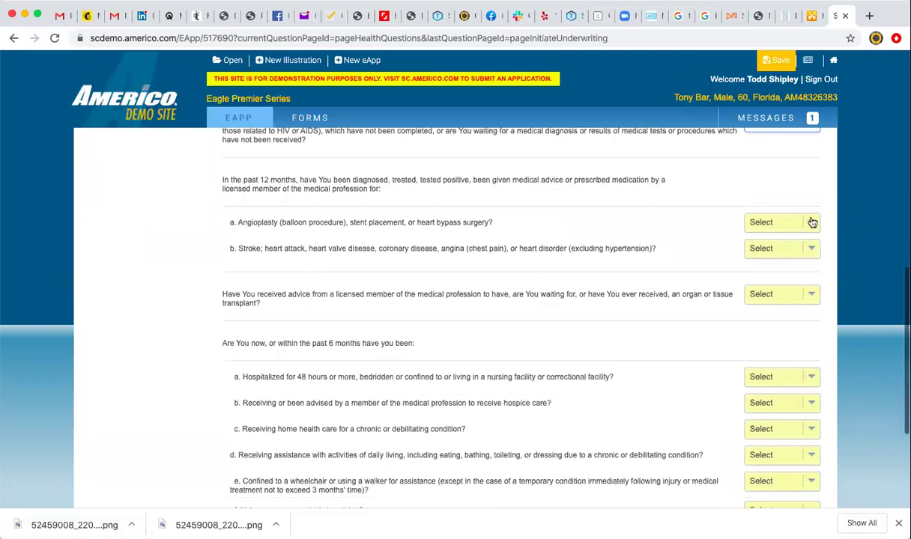
click(810, 223)
click(810, 256)
click(809, 248)
click(809, 281)
click(811, 294)
click(812, 329)
Answer No to hospitalization, hospice, home health, daily living, wheelchair, oxygen and terminal illness questions.
scroll(808, 331, down, 3)
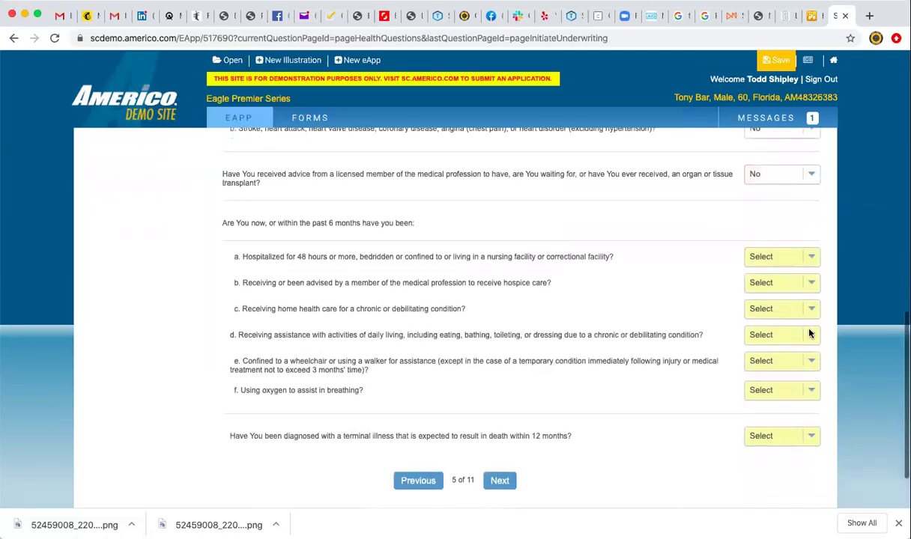
click(813, 236)
click(811, 265)
click(811, 261)
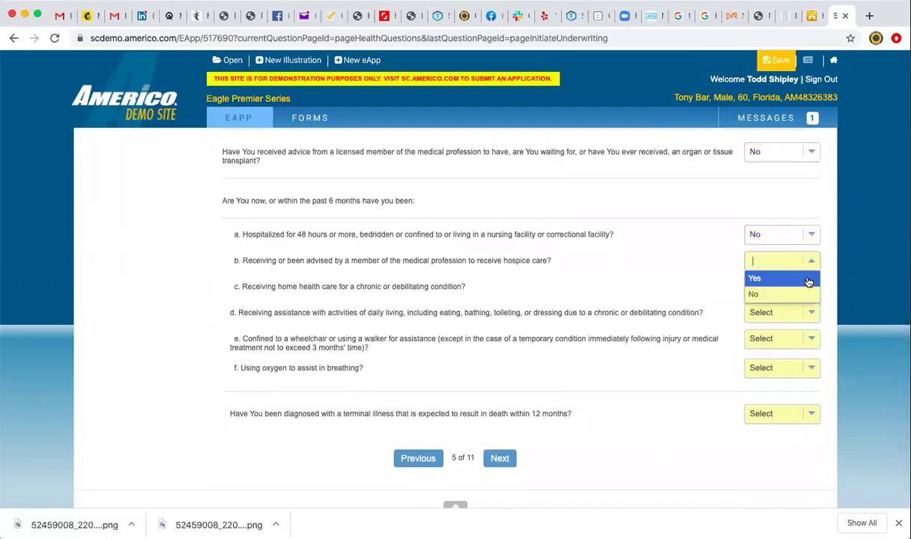
click(809, 295)
click(812, 287)
click(808, 319)
click(811, 313)
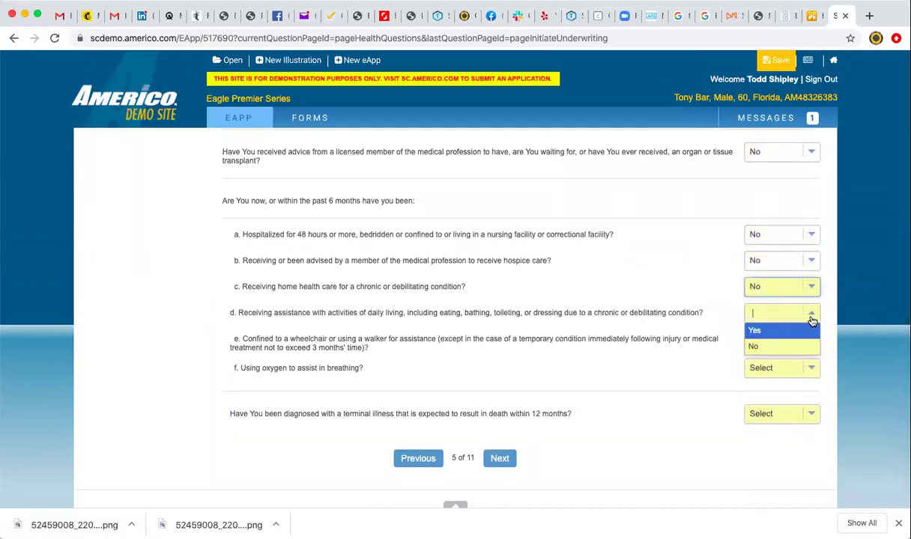
click(811, 346)
click(810, 340)
click(811, 372)
click(810, 367)
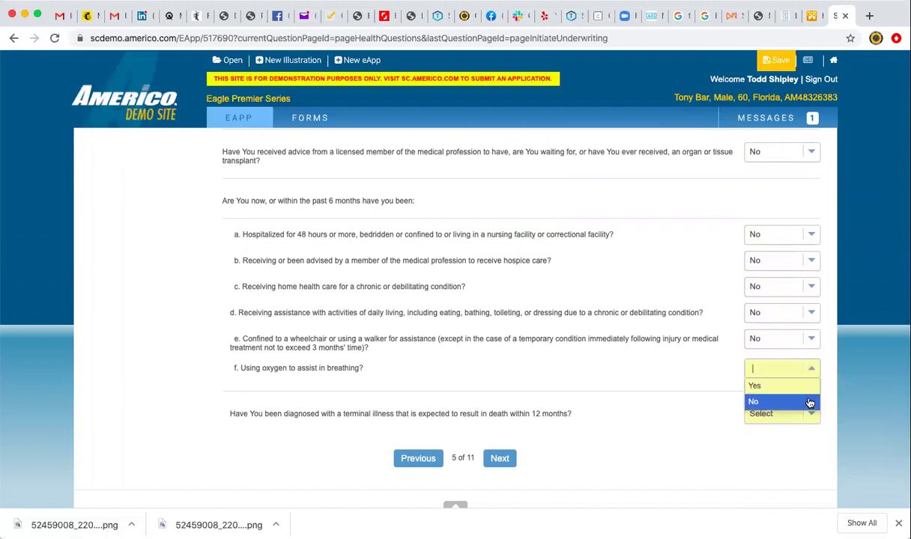
click(808, 403)
click(809, 414)
click(806, 445)
click(507, 463)
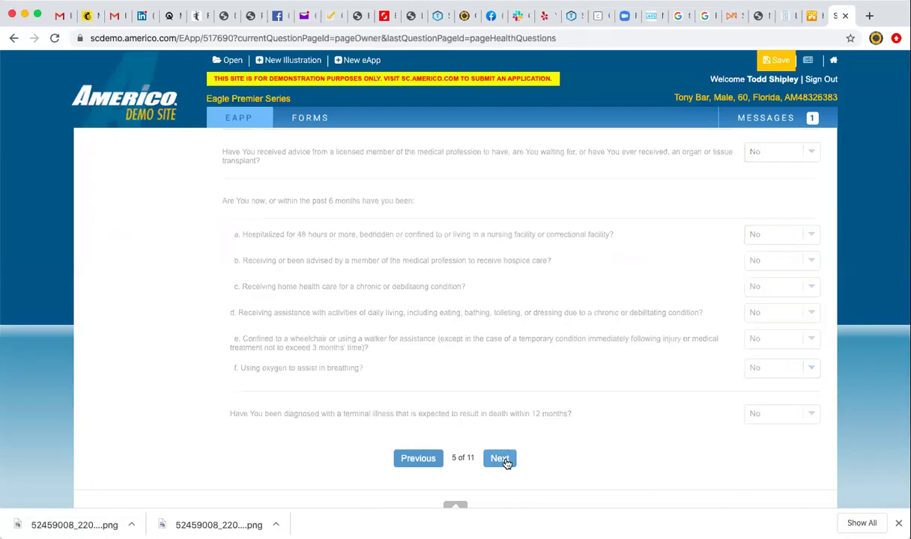
Decline a secondary addressee for lapse notices and continue to Replacement Information.
click(650, 211)
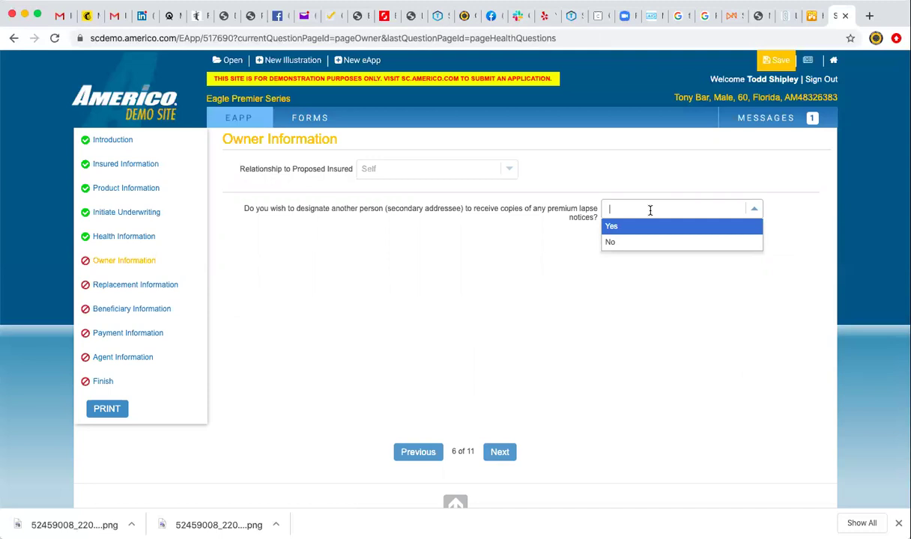
click(644, 227)
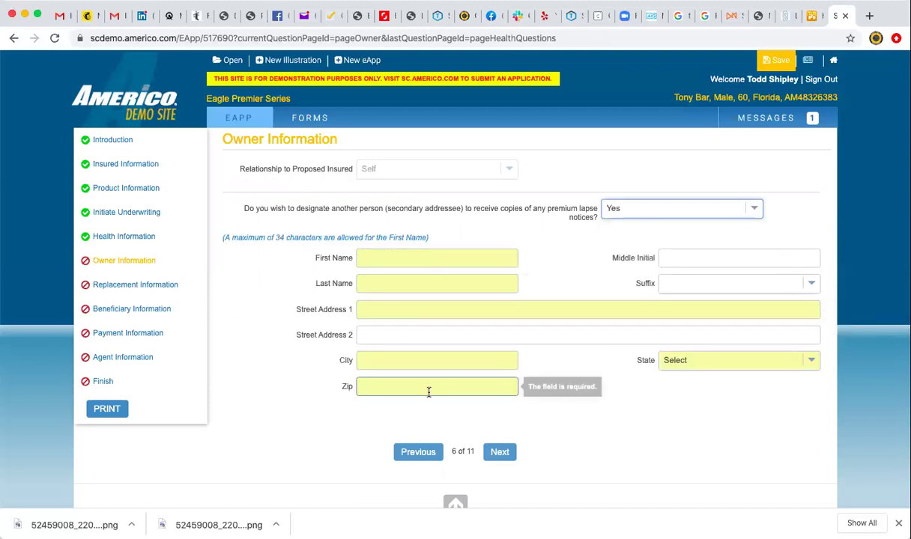
click(657, 210)
click(662, 241)
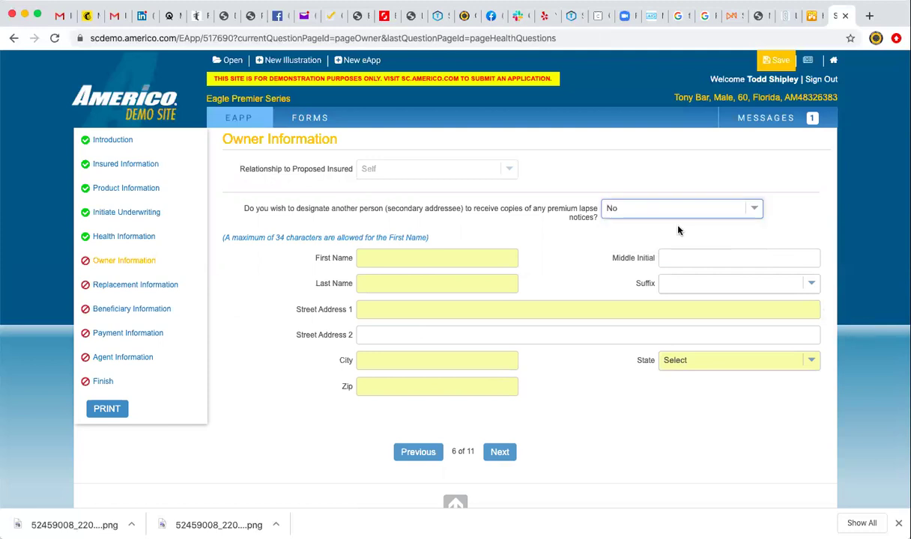
click(500, 452)
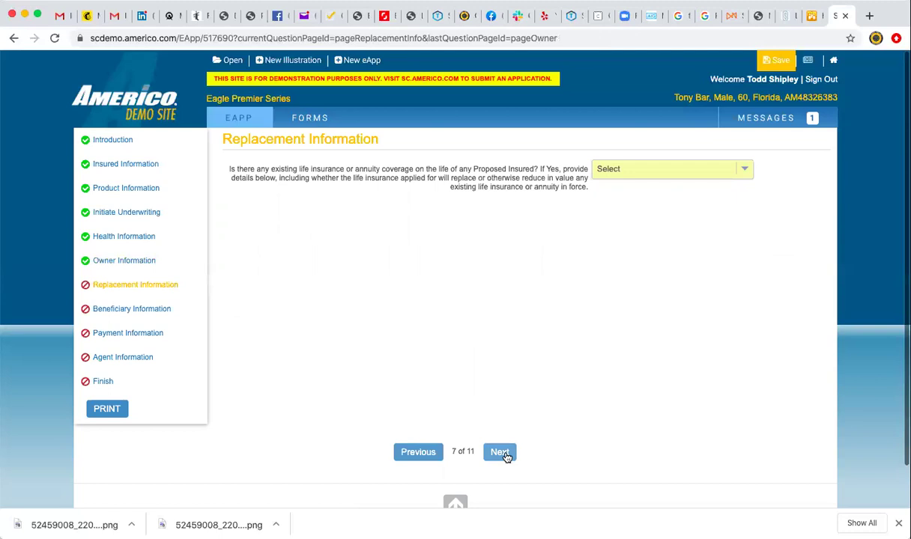
Report no existing coverage and continue to Beneficiary Information.
click(630, 168)
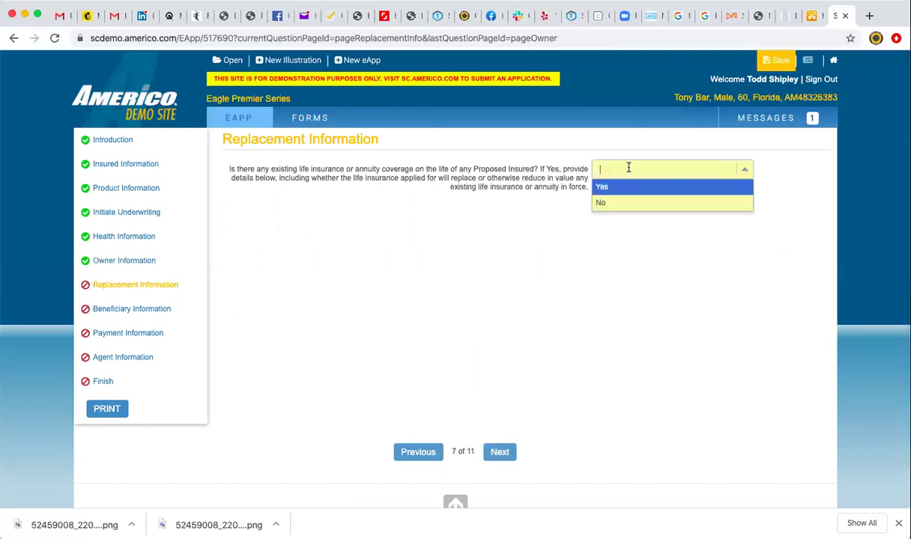
click(627, 188)
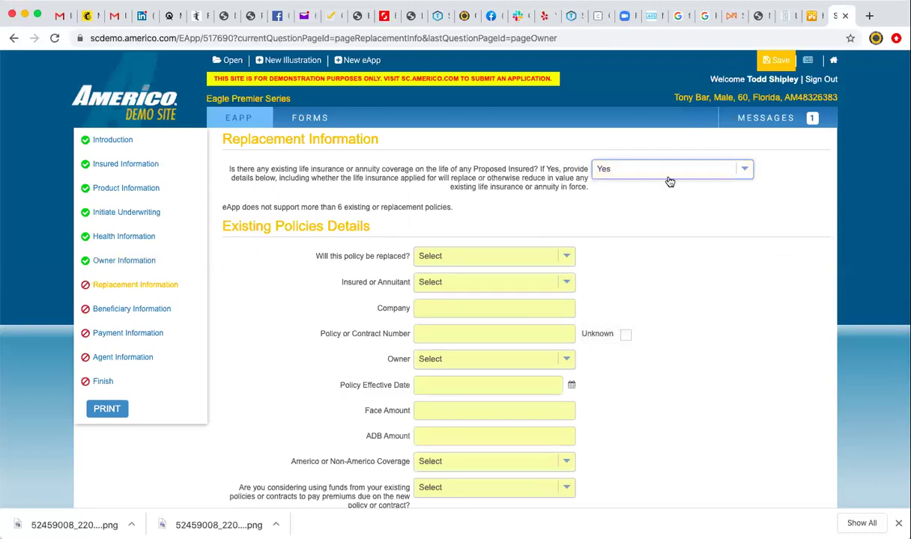
click(635, 169)
click(664, 202)
click(500, 453)
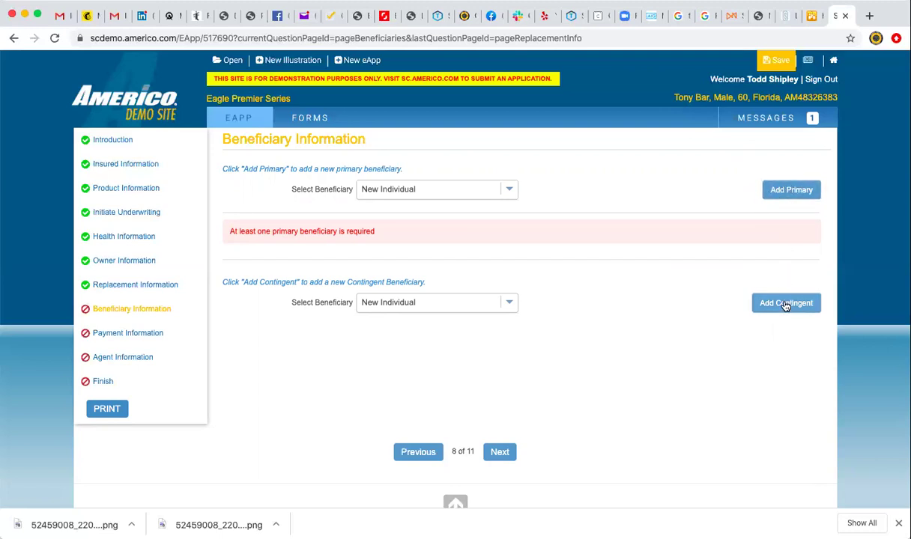
Add a primary beneficiary with a 100 percent share.
click(790, 192)
click(510, 262)
text(100)
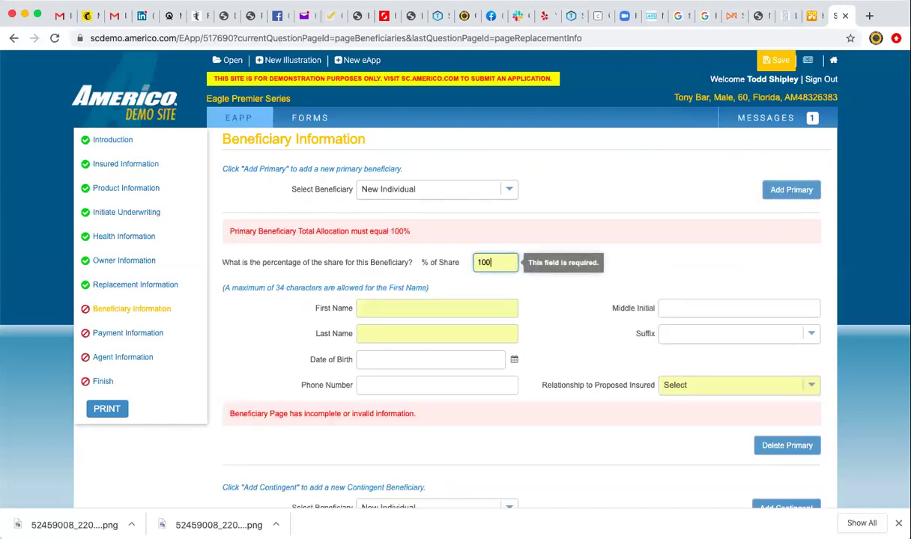
click(537, 285)
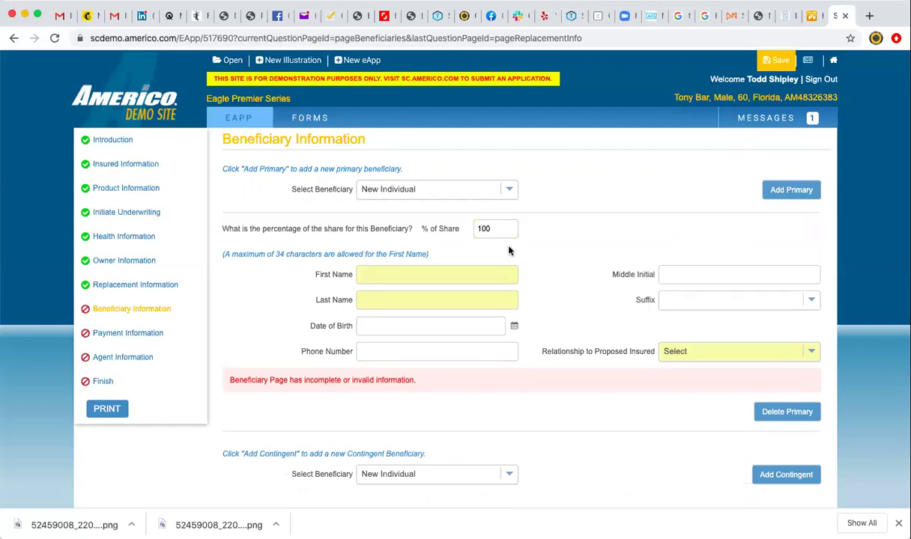
Enter the beneficiary's first and last name, set relationship to Sibling, and continue.
click(443, 276)
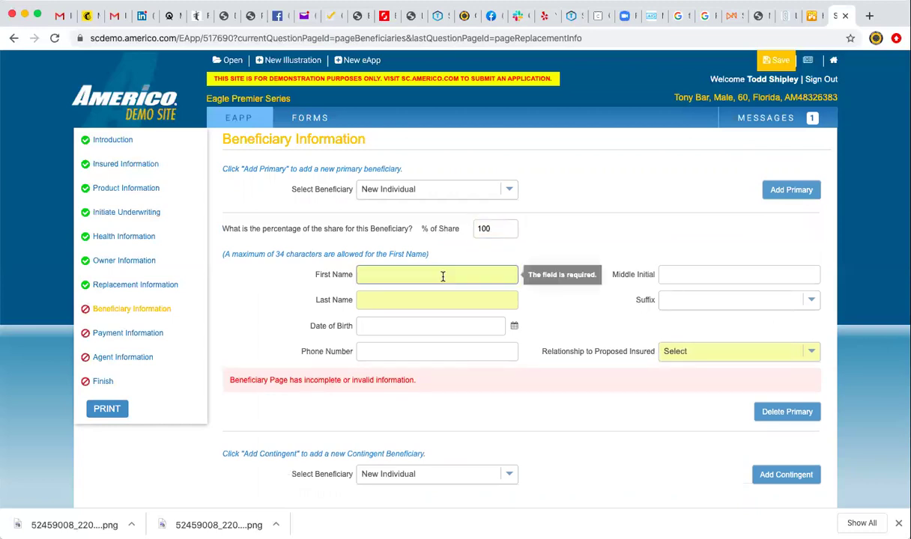
click(441, 275)
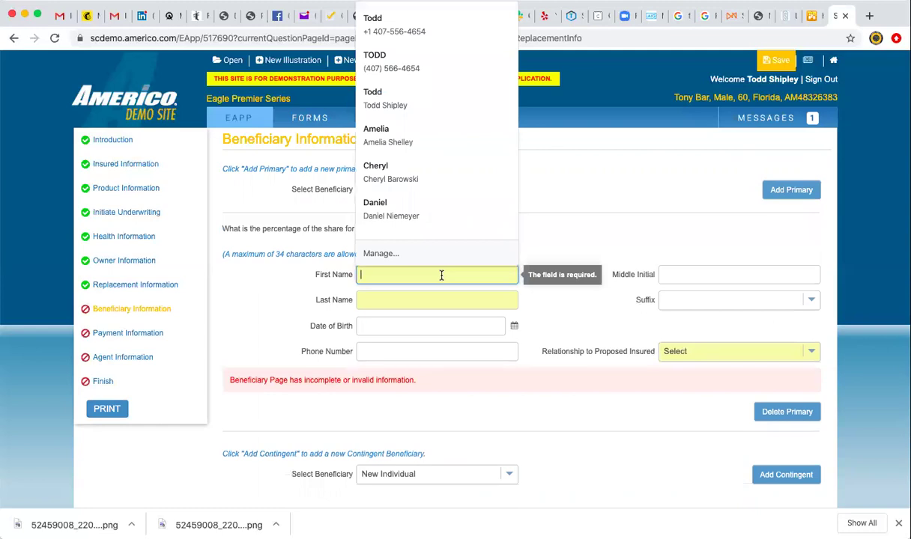
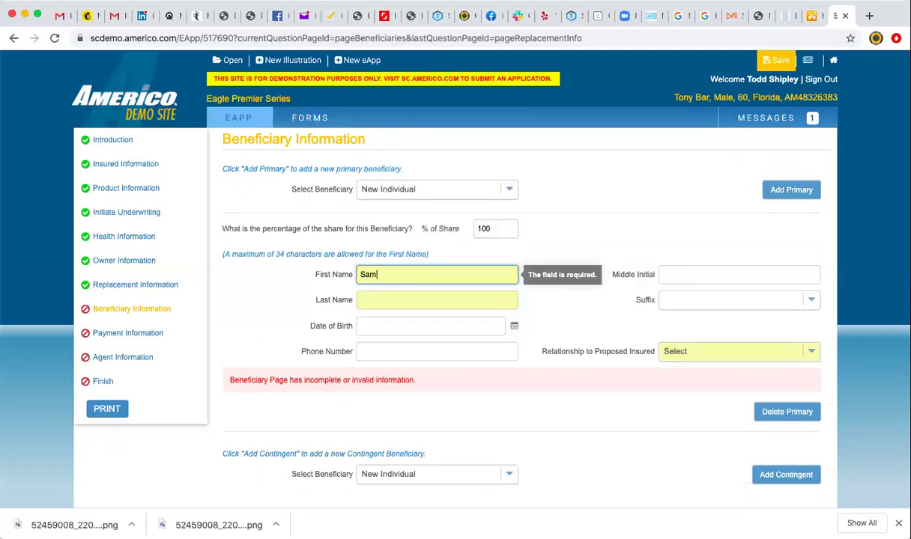
click(433, 299)
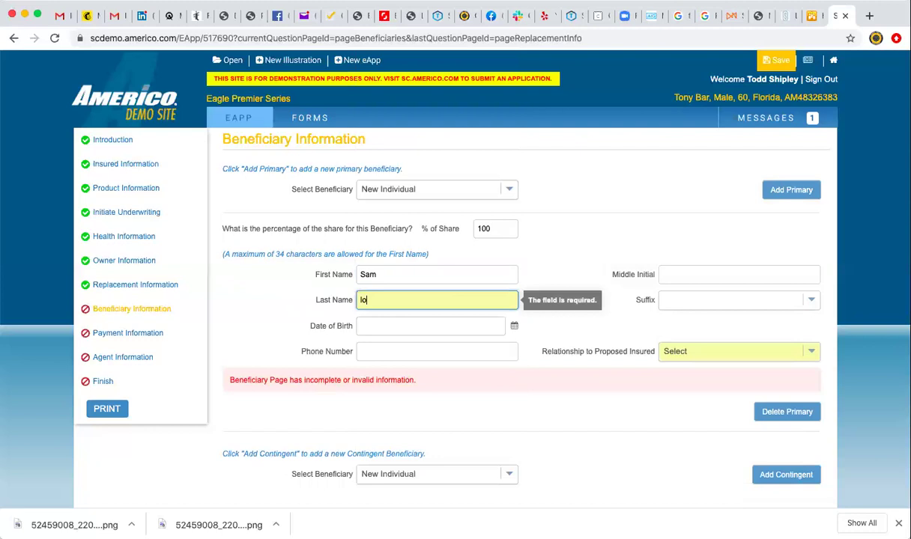
click(666, 352)
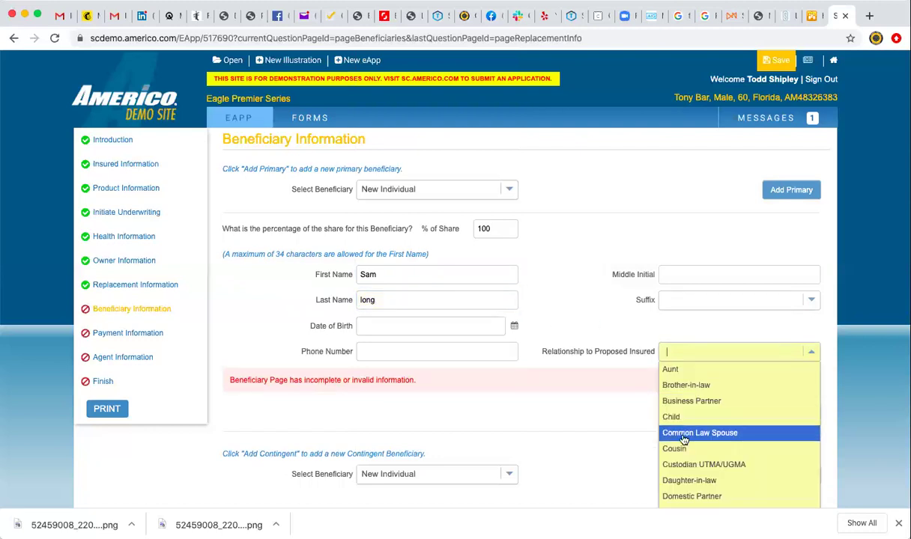
scroll(684, 449, down, 5)
scroll(684, 455, down, 3)
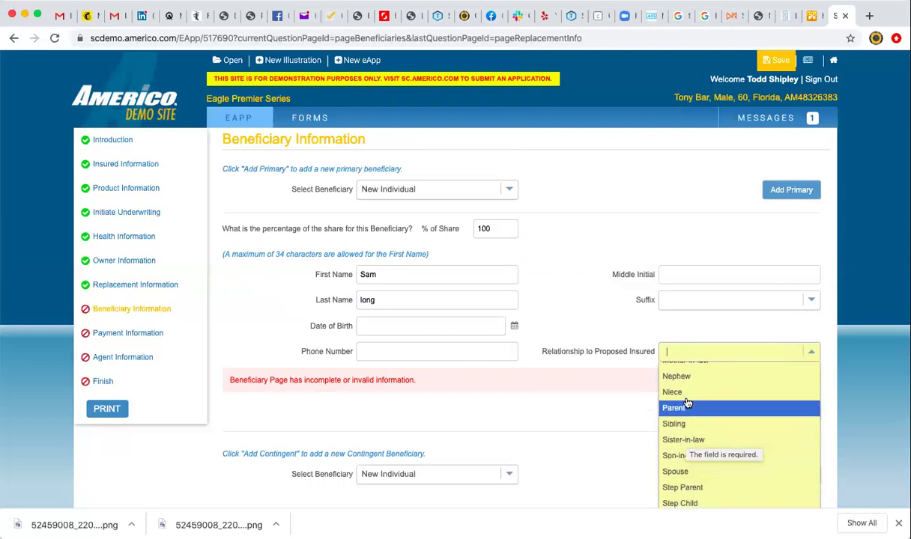
click(683, 424)
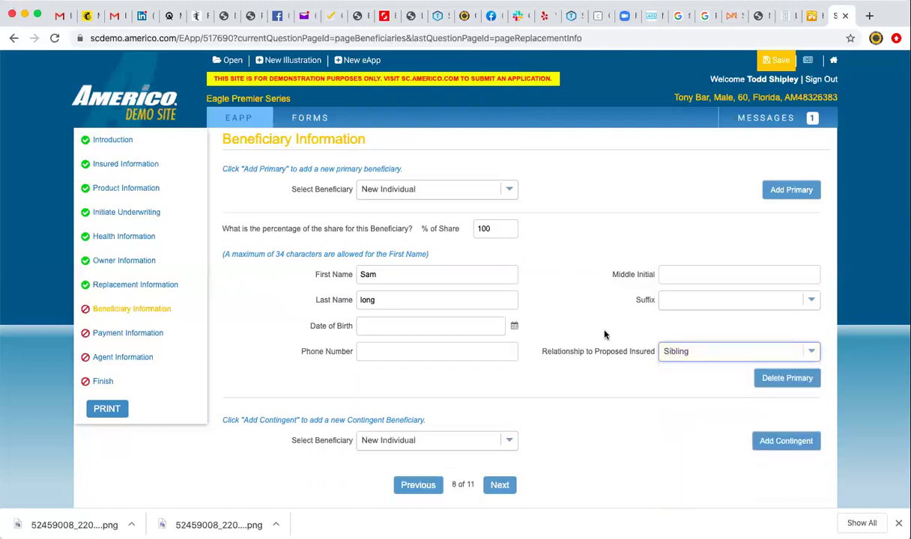
click(500, 486)
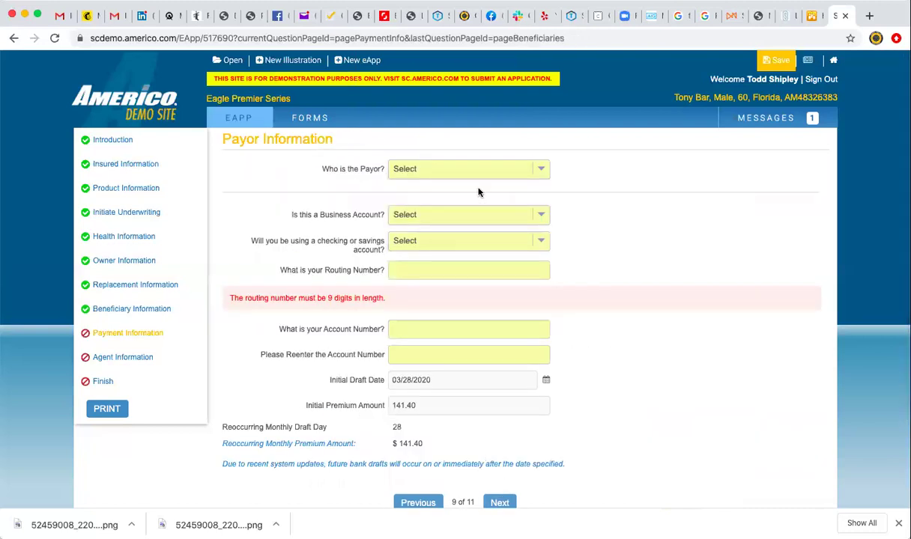
Make the insured the payor using a non-business checking account.
click(479, 172)
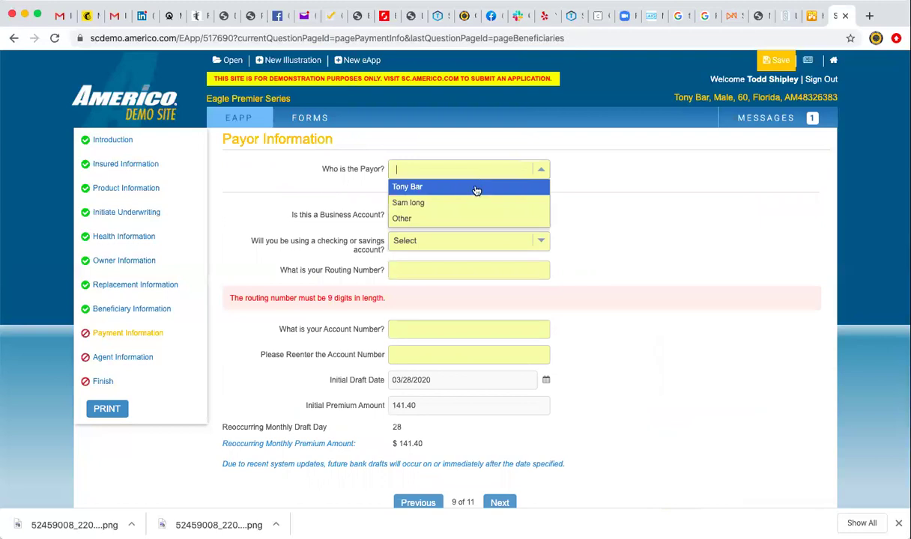
click(476, 187)
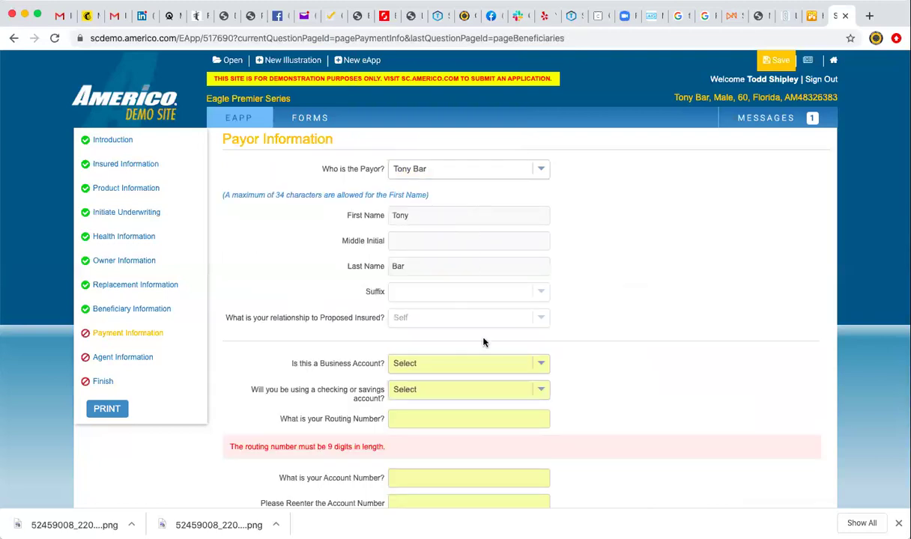
scroll(597, 335, down, 3)
click(540, 258)
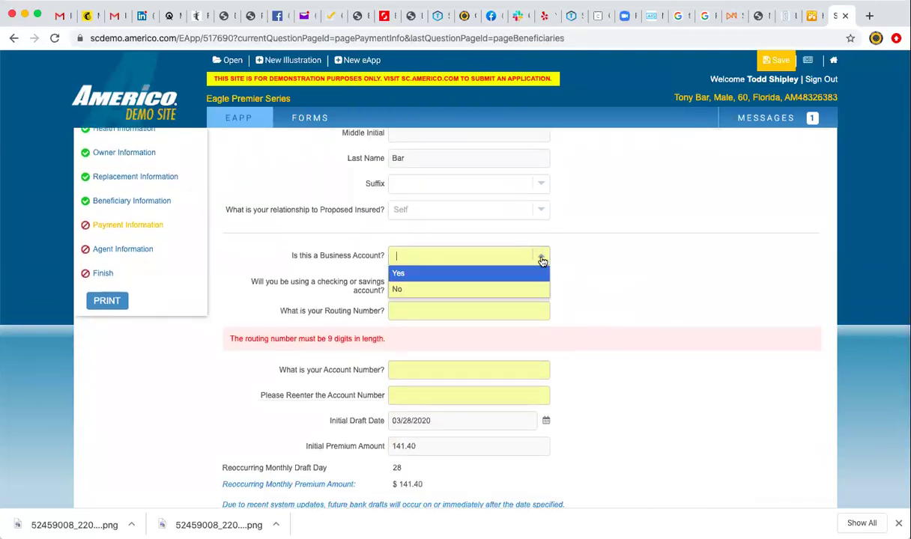
click(521, 289)
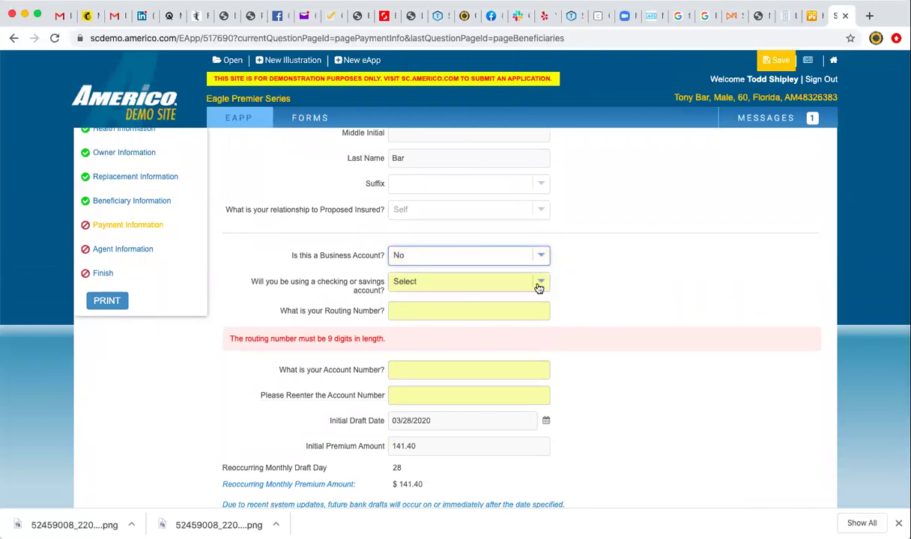
click(539, 284)
click(526, 299)
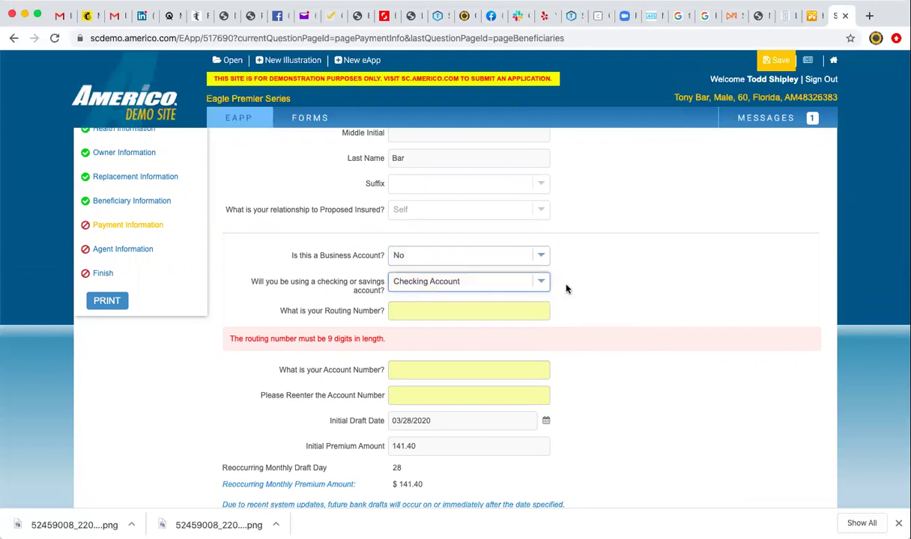
Enter the nine-digit bank routing number, retyping it after a partial first entry.
click(510, 311)
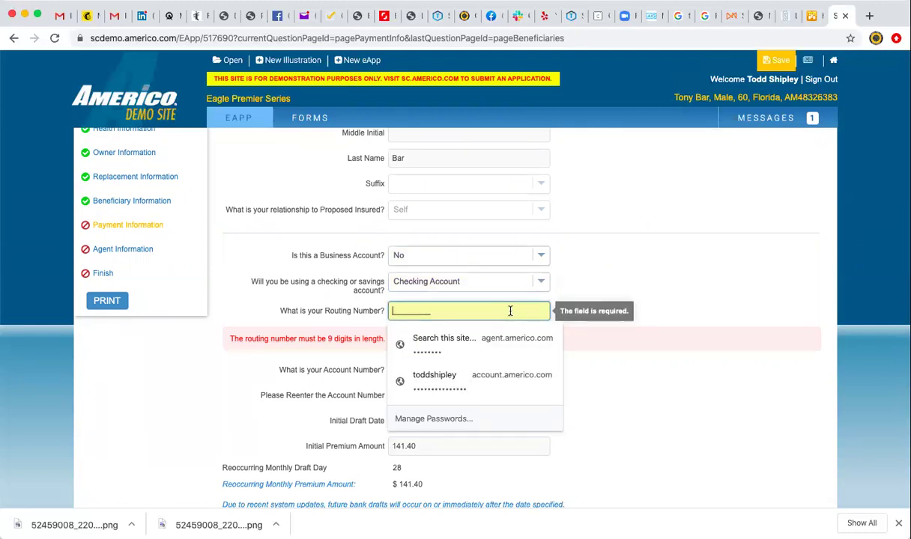
text(26300000)
click(605, 264)
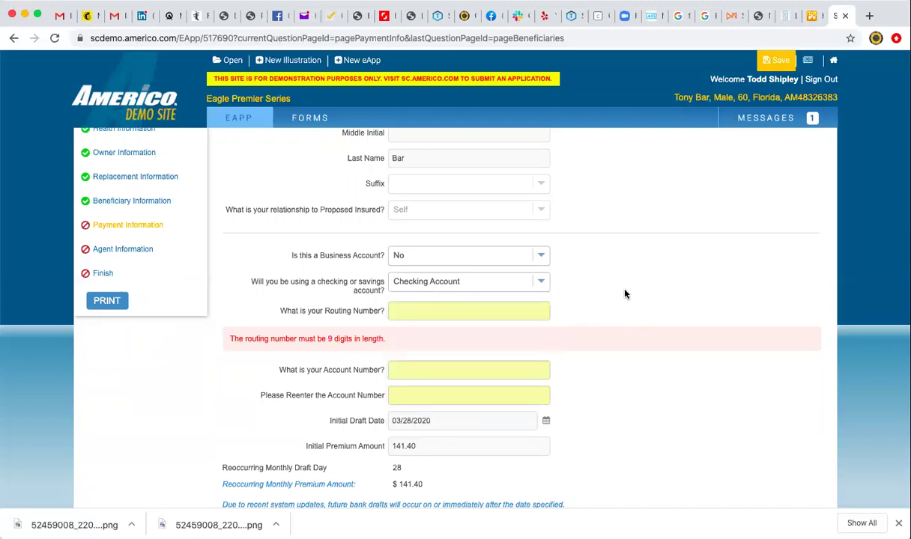
click(503, 309)
text(263017890)
click(617, 289)
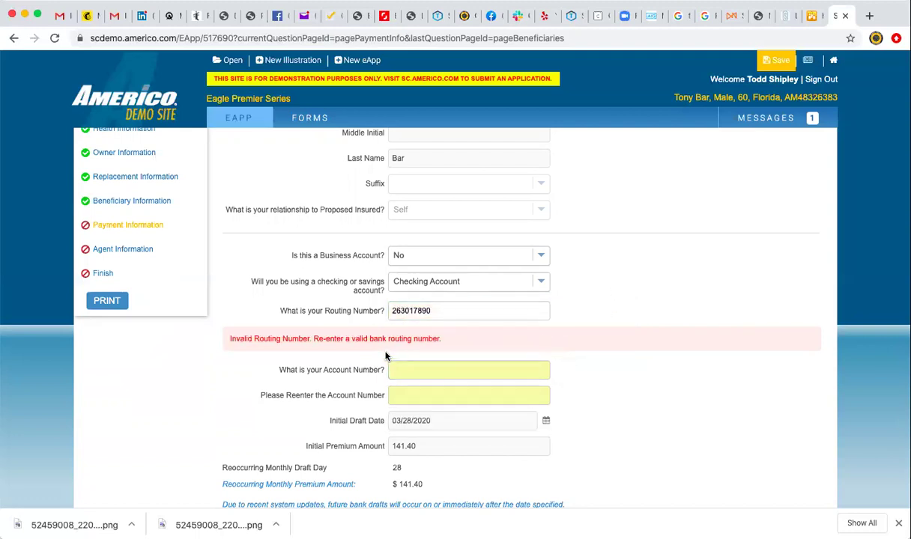
click(431, 312)
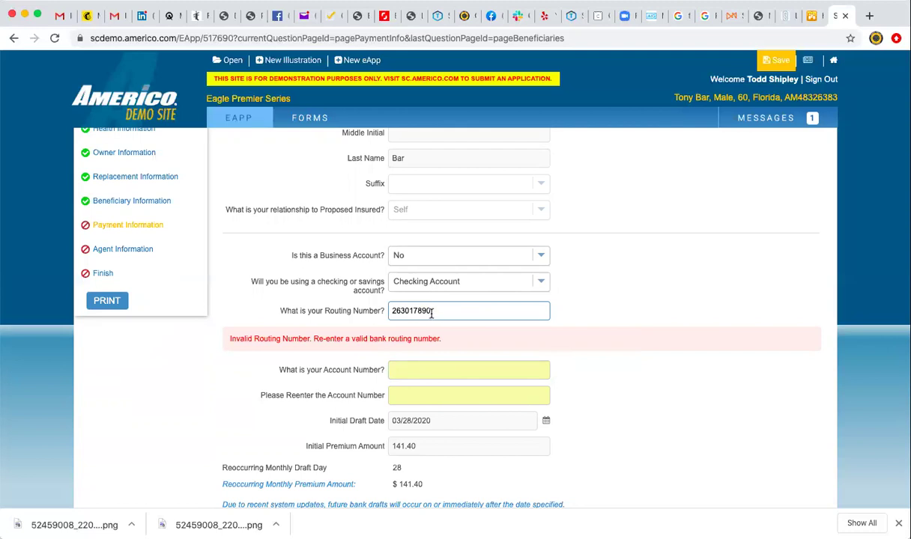
double_click(432, 312)
click(432, 310)
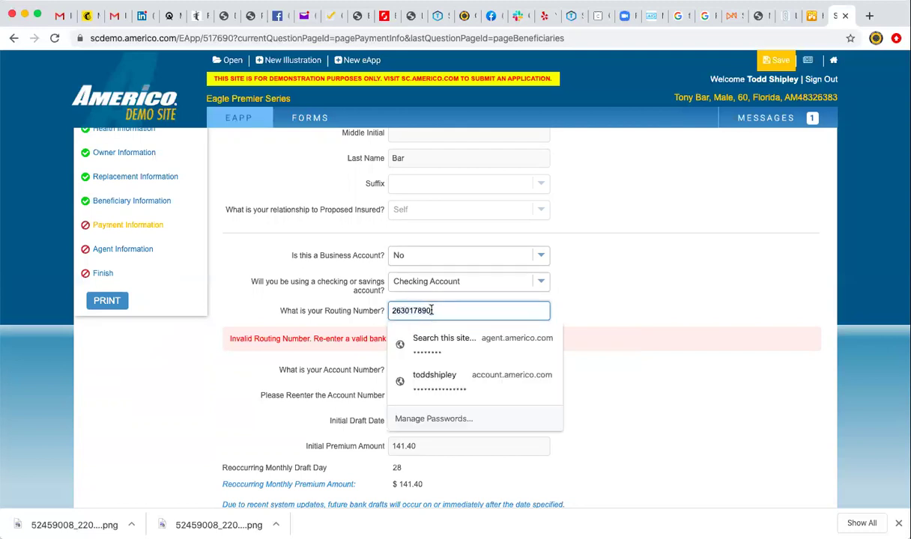
click(576, 306)
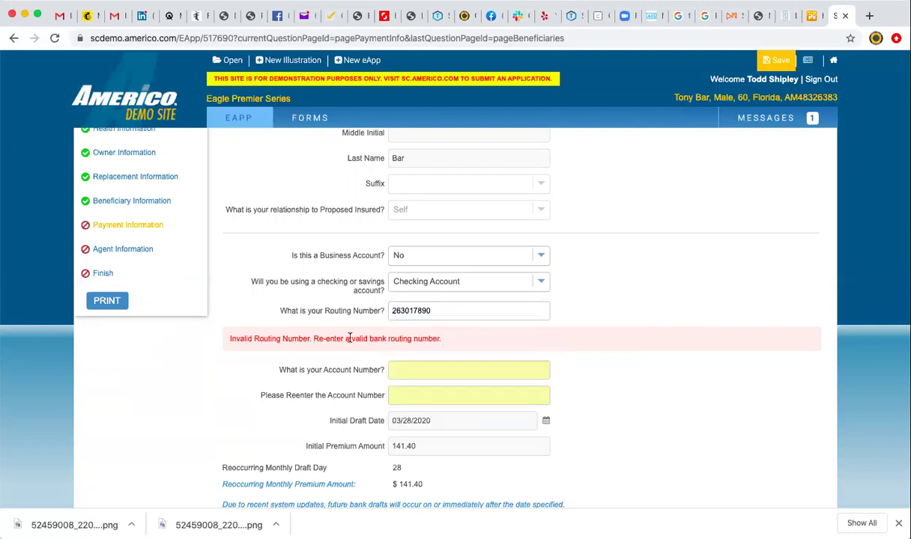
click(408, 318)
Type the bank account number and its re-entry confirmation.
click(424, 368)
click(414, 369)
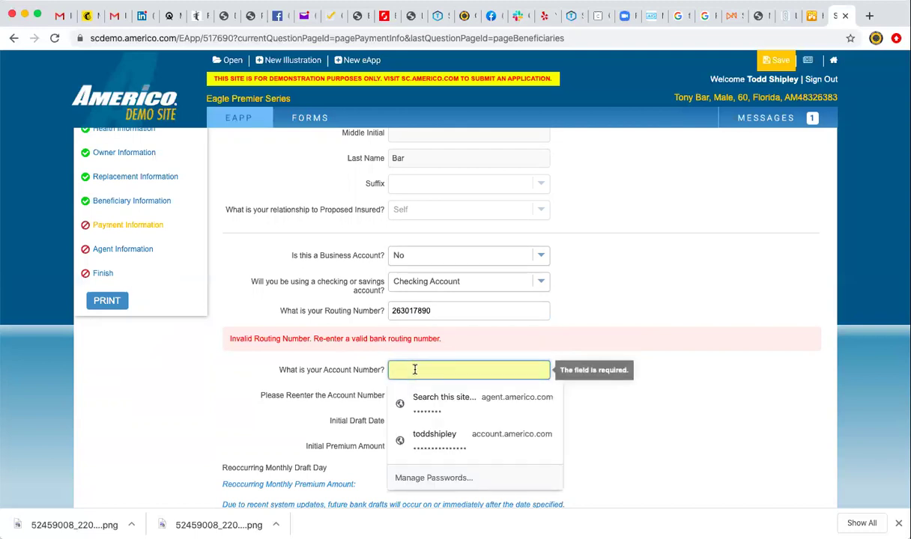
text(12345)
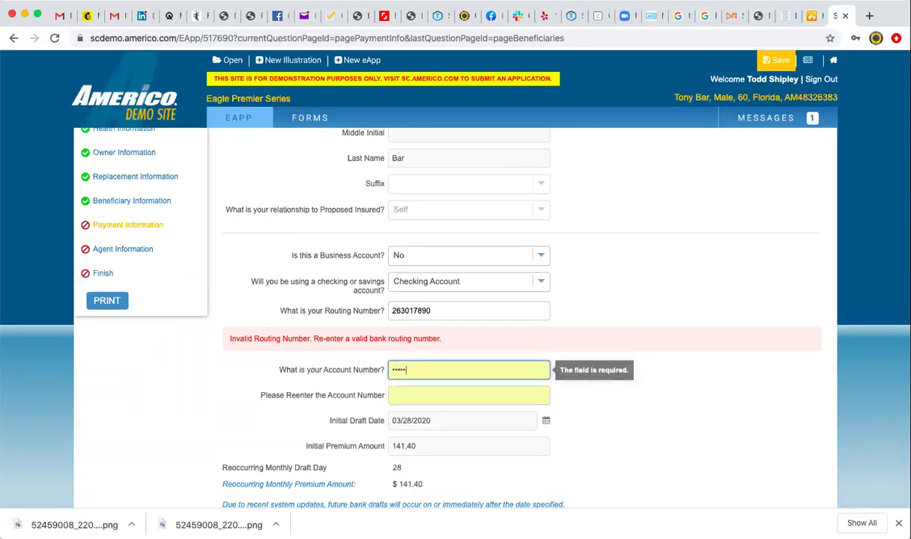
click(408, 392)
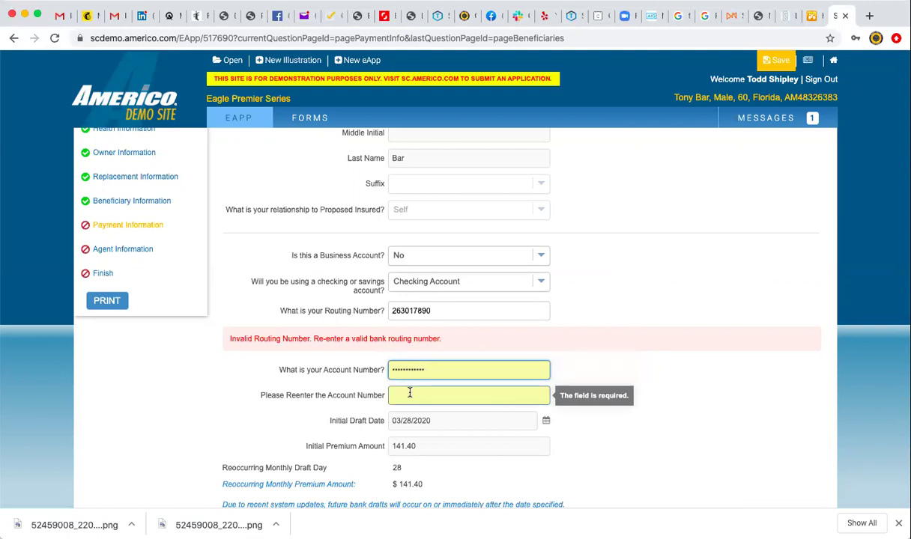
text(00000000000)
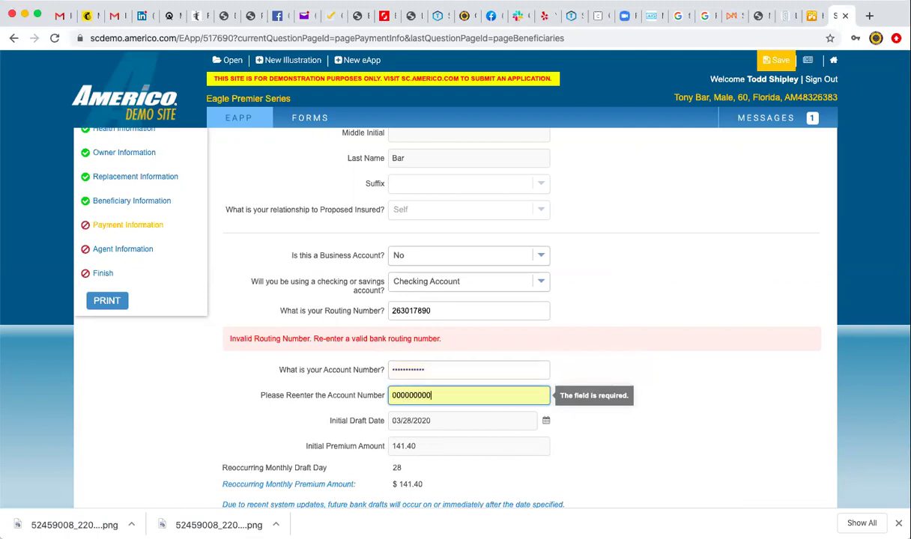
click(581, 355)
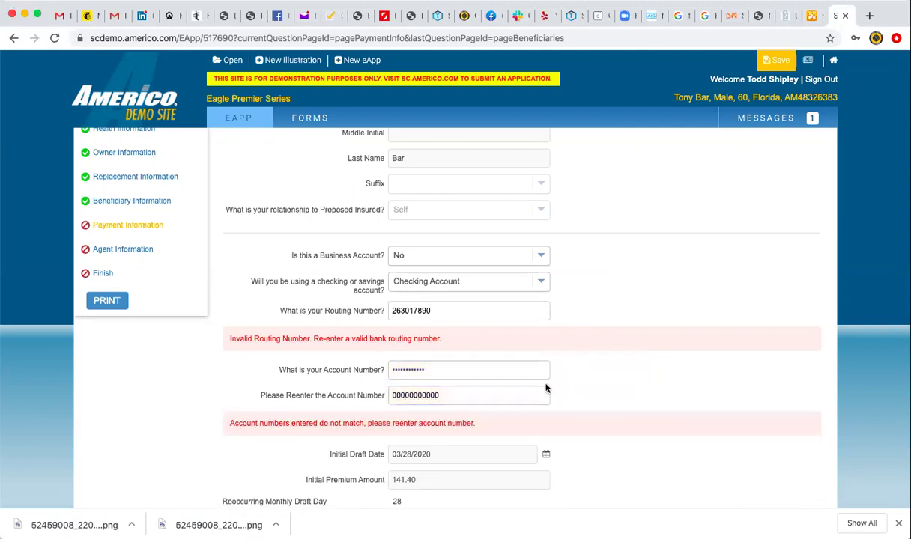
Correct the account number so both entries match, then continue to Agent Information.
click(429, 369)
drag(430, 369, 385, 372)
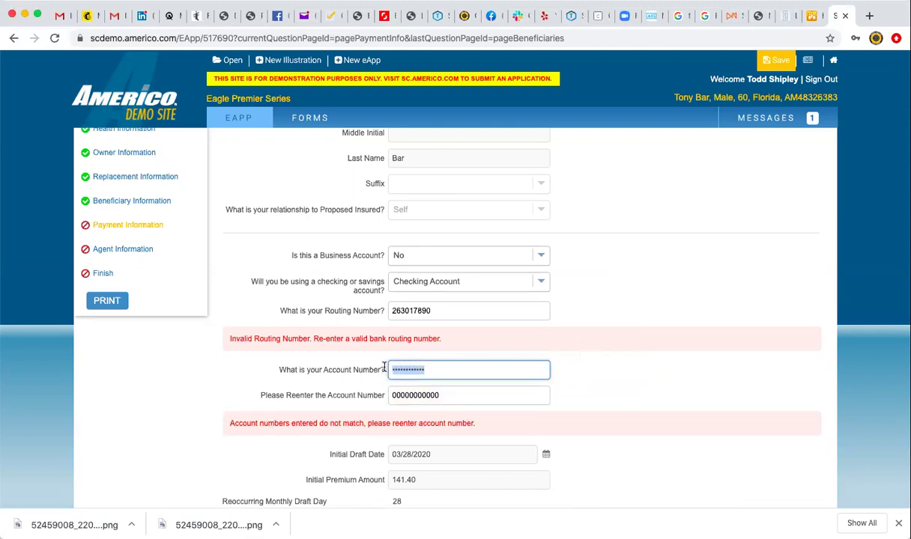
text(0)
click(602, 384)
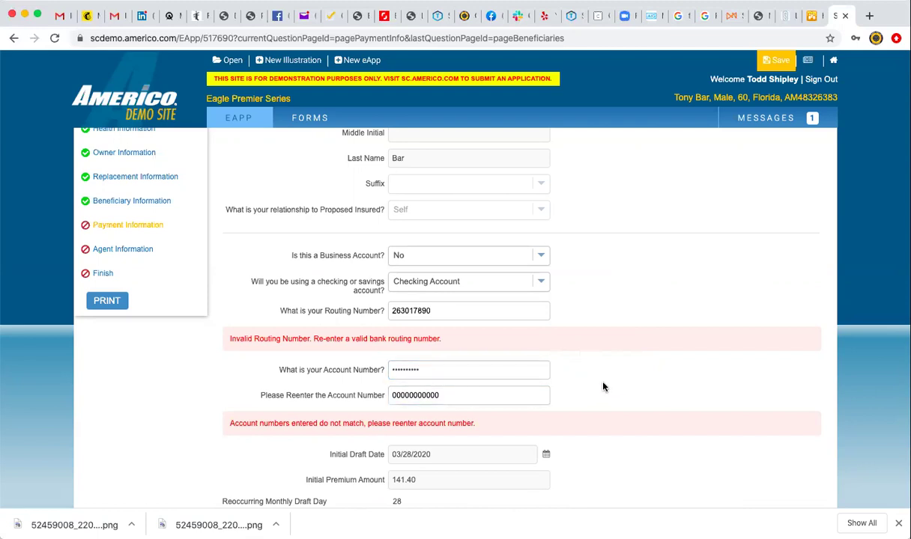
click(437, 368)
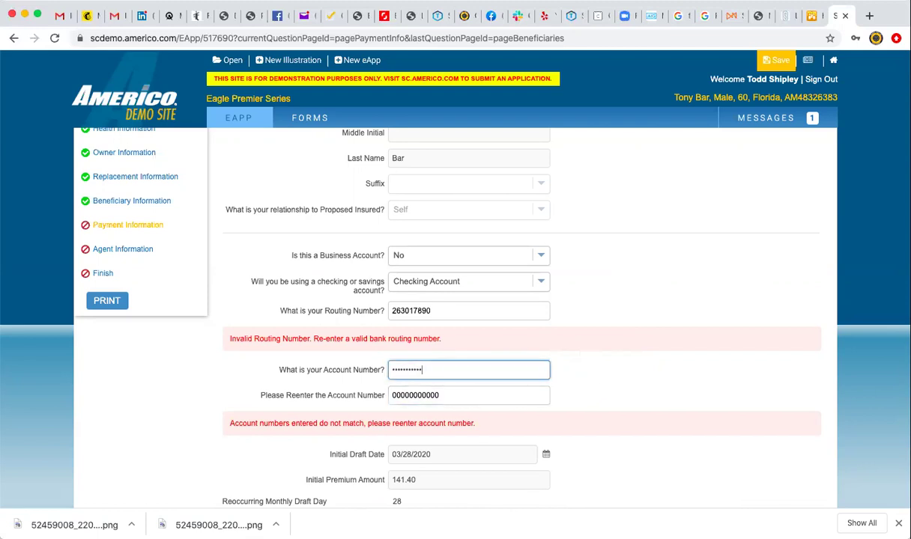
click(598, 370)
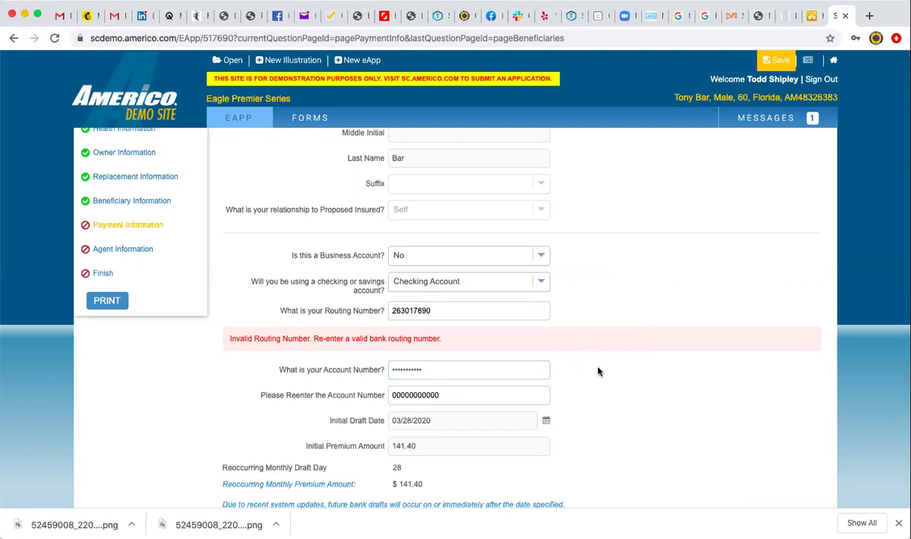
scroll(567, 442, down, 3)
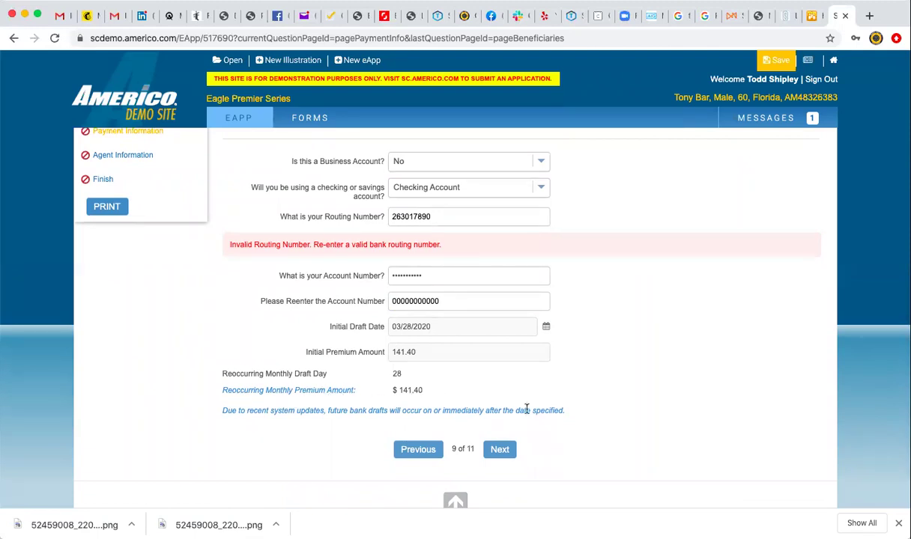
click(500, 450)
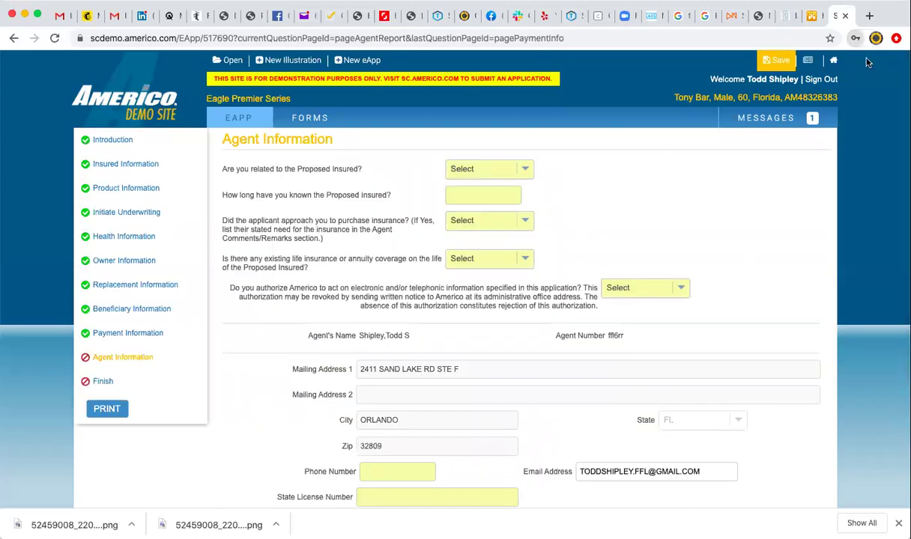
Answer No to being related to the insured, 0 for how long known, and No to being approached.
click(524, 170)
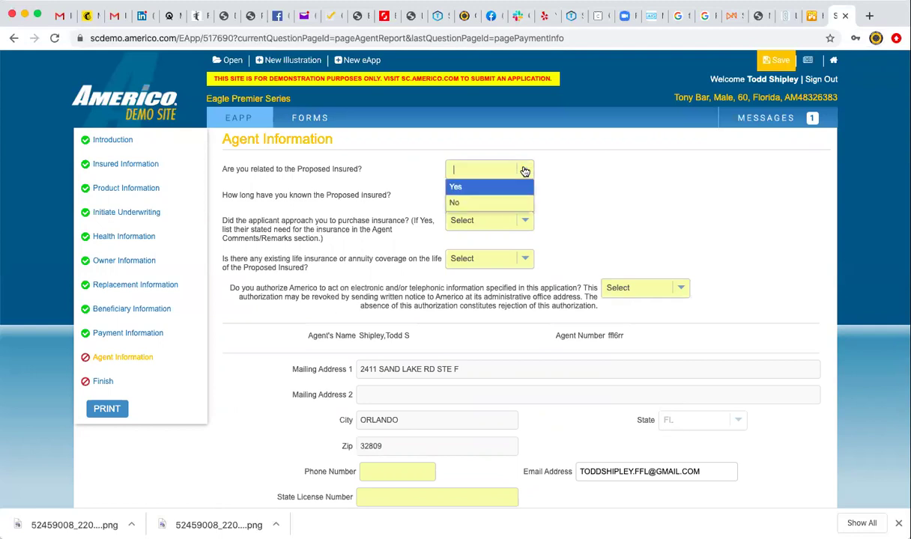
click(491, 202)
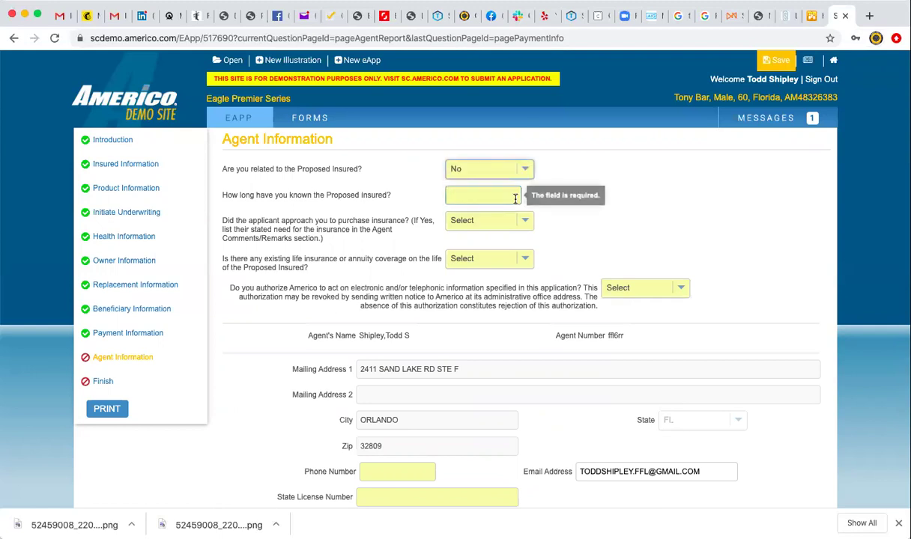
click(505, 195)
text(0)
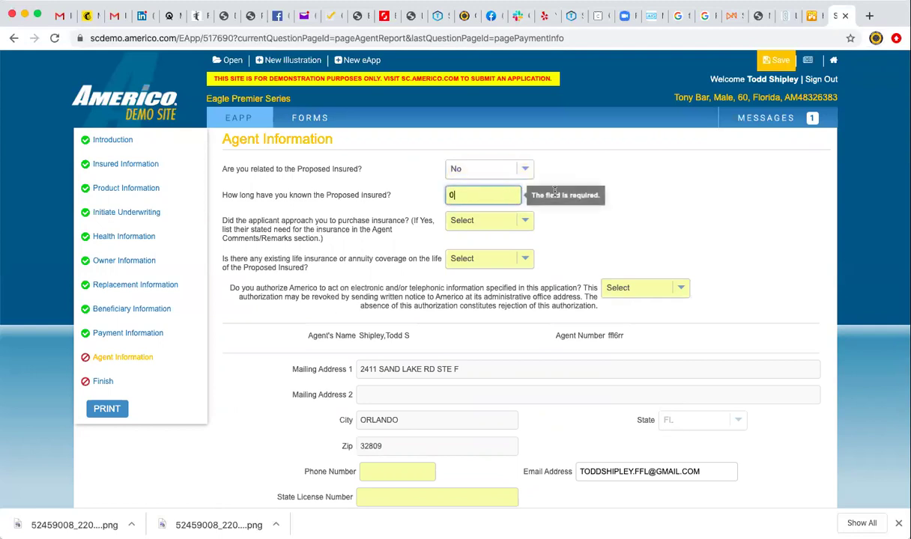
click(527, 222)
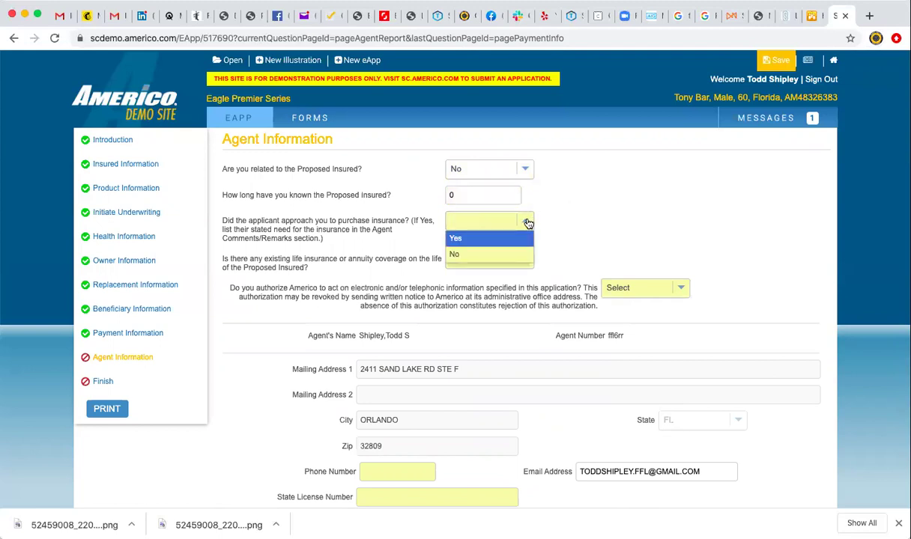
click(517, 254)
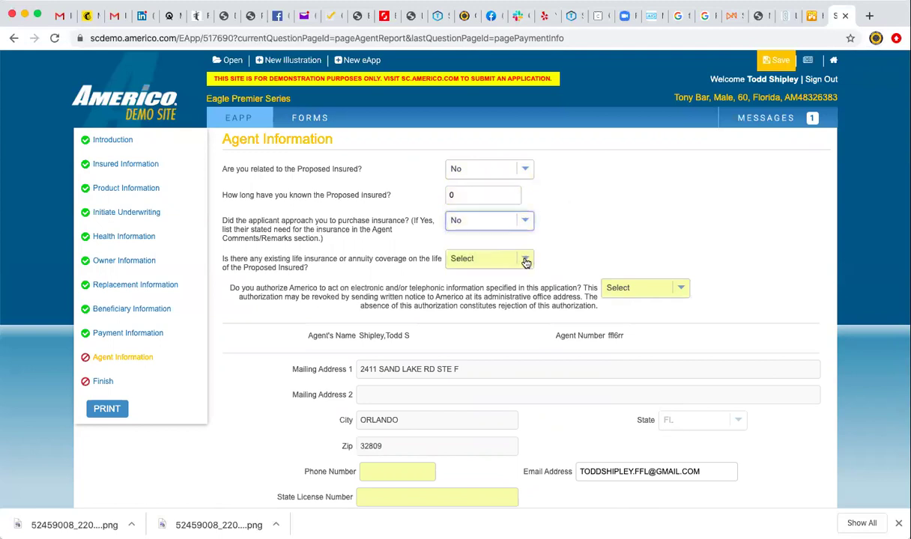
Answer No to existing life insurance coverage and Yes to electronic authorization.
click(526, 261)
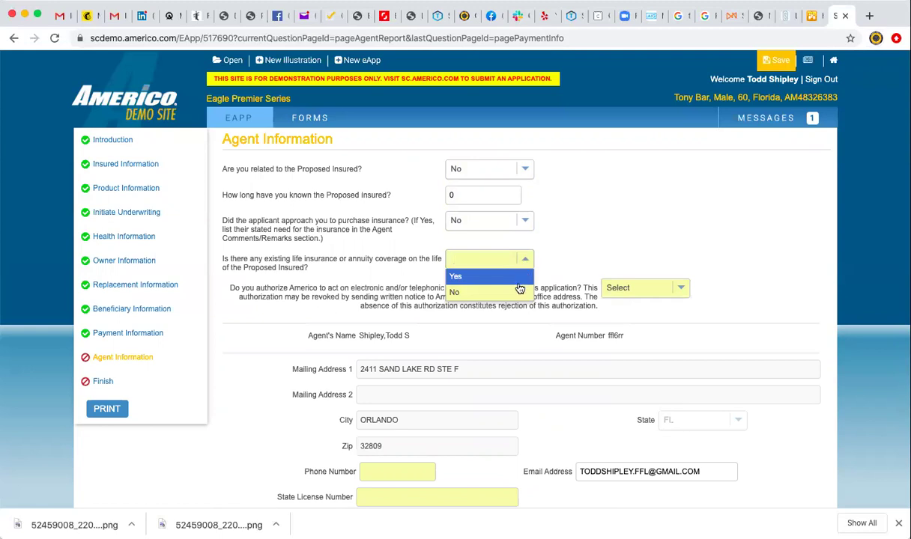
click(495, 291)
click(637, 286)
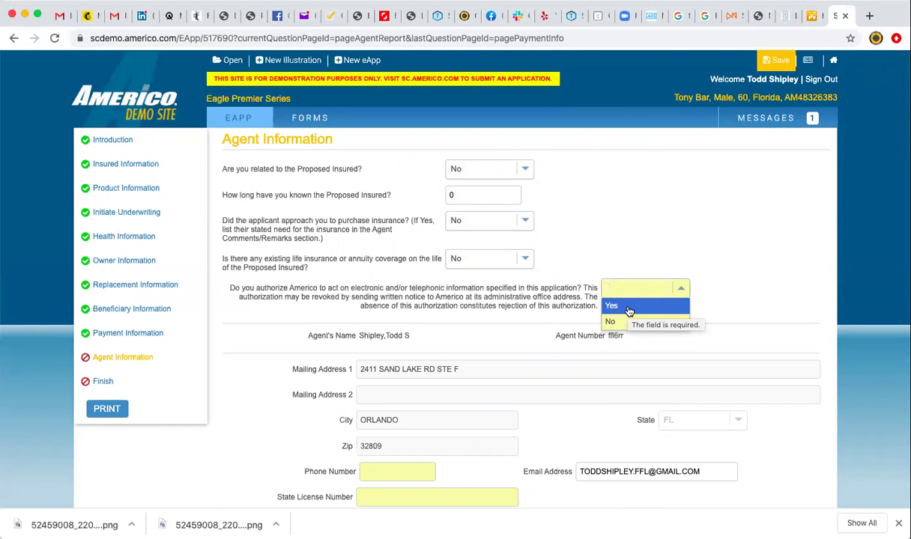
click(629, 307)
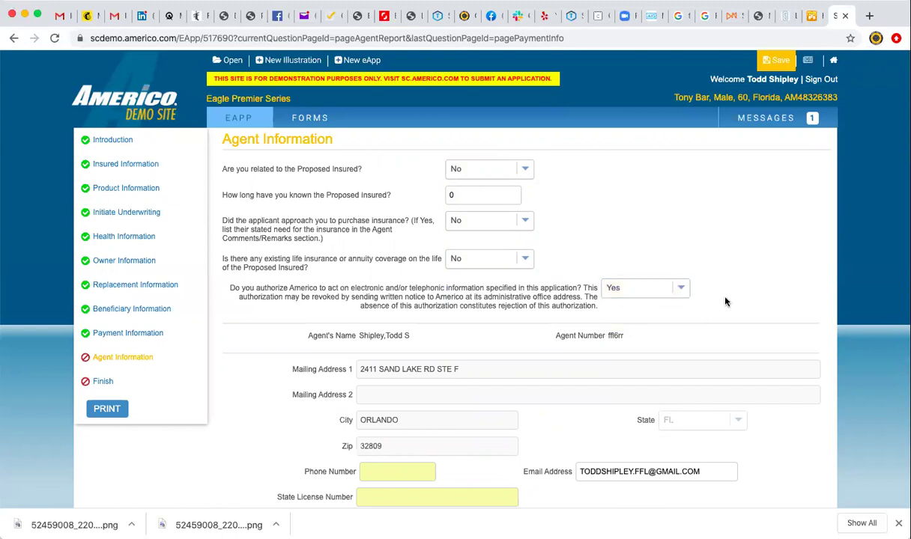
scroll(688, 281, down, 3)
click(392, 310)
Enter the agent's phone and state licence number, choose No agent split, and continue to Finish.
text(407-555-6666)
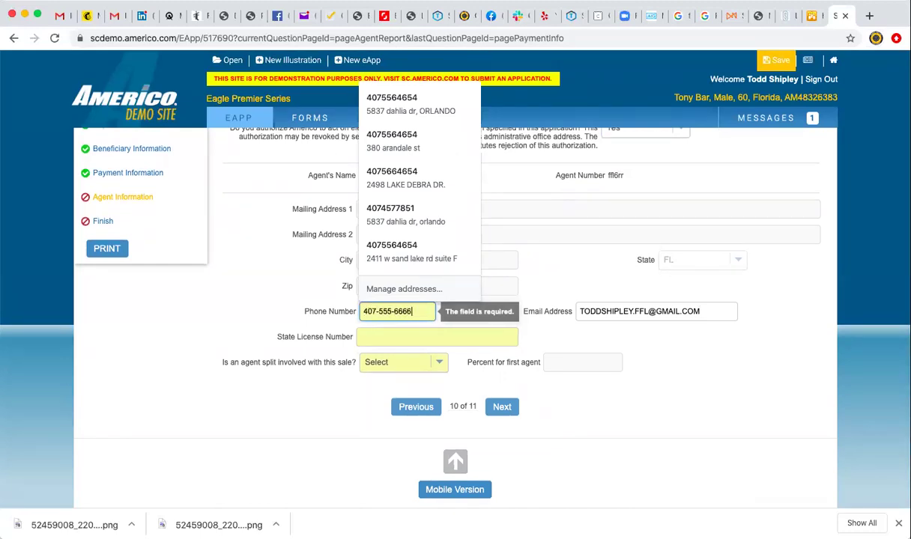
click(477, 338)
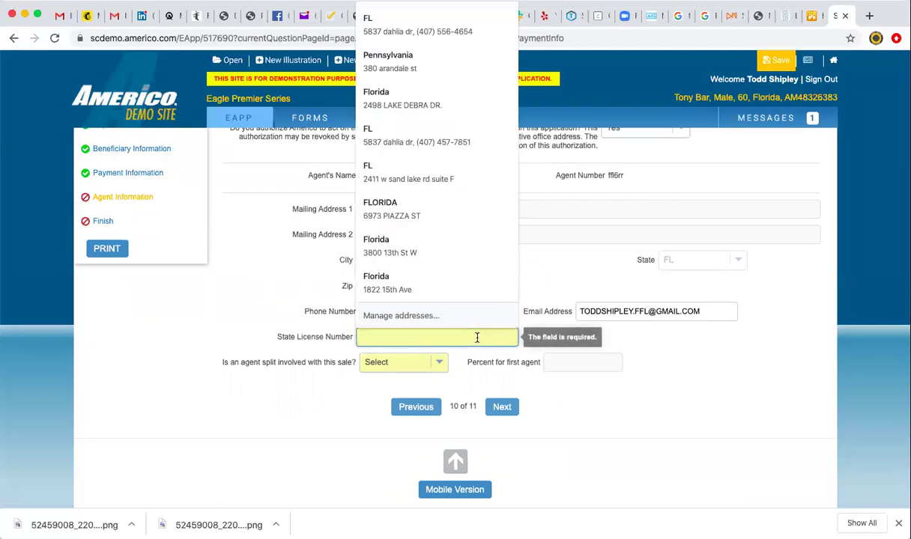
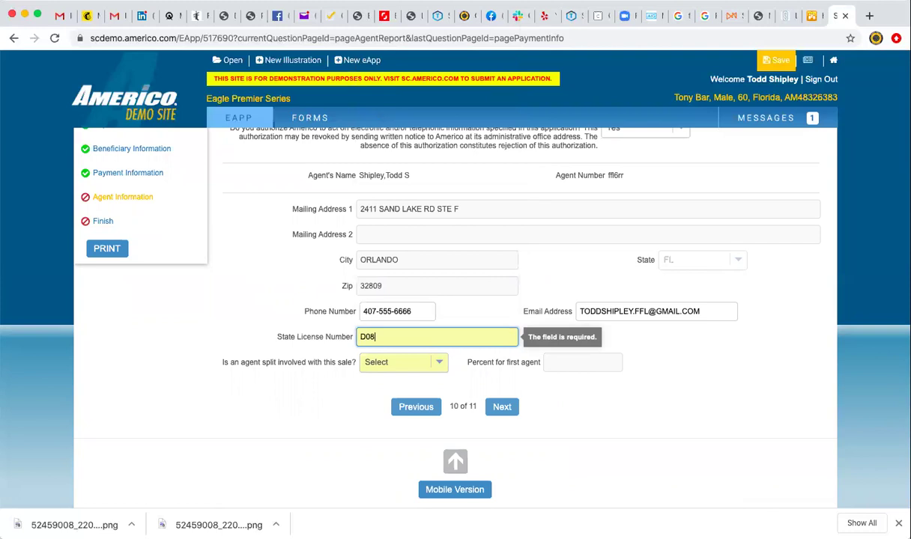
click(435, 365)
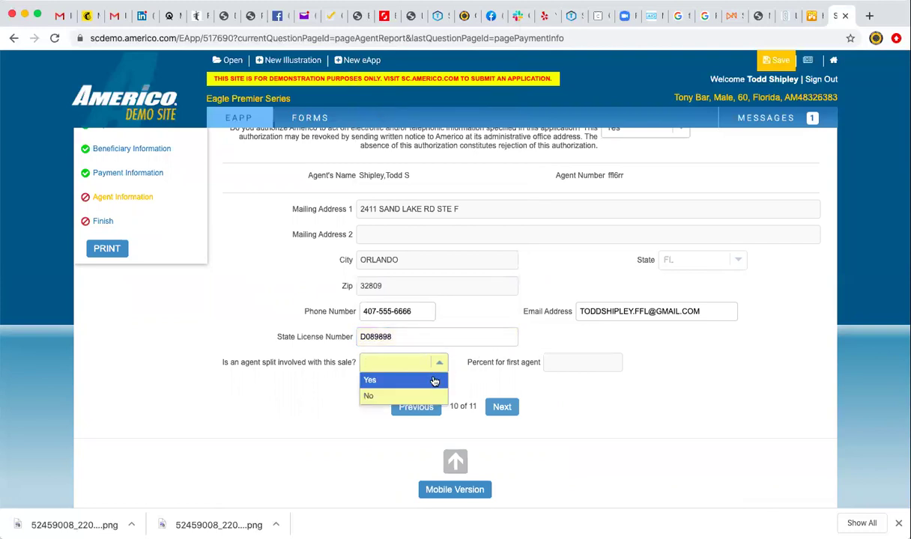
click(401, 395)
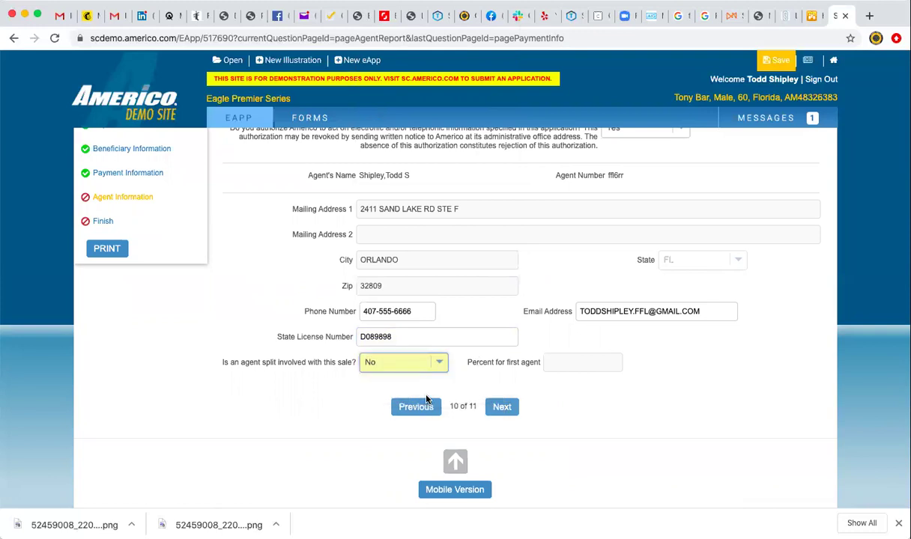
click(501, 407)
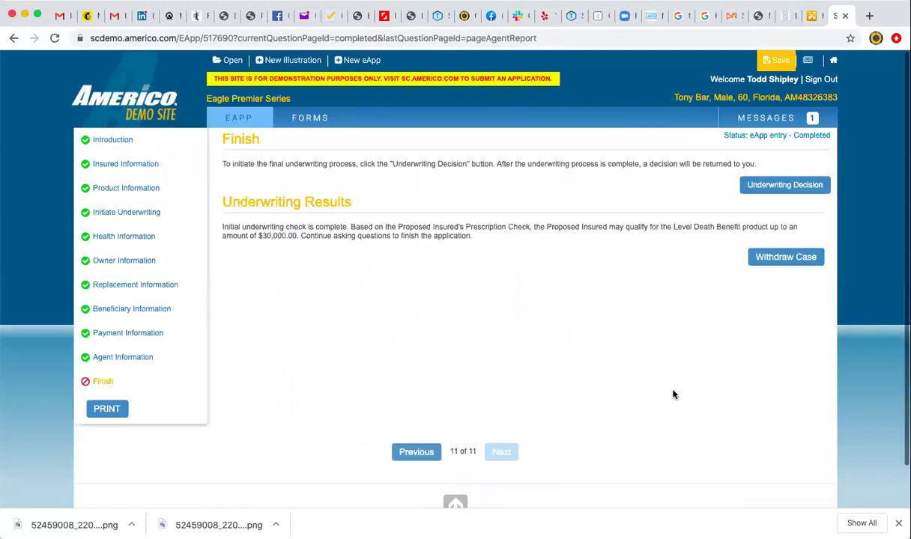
Request the underwriting decision, then begin tablet signing with the insured's session.
click(780, 188)
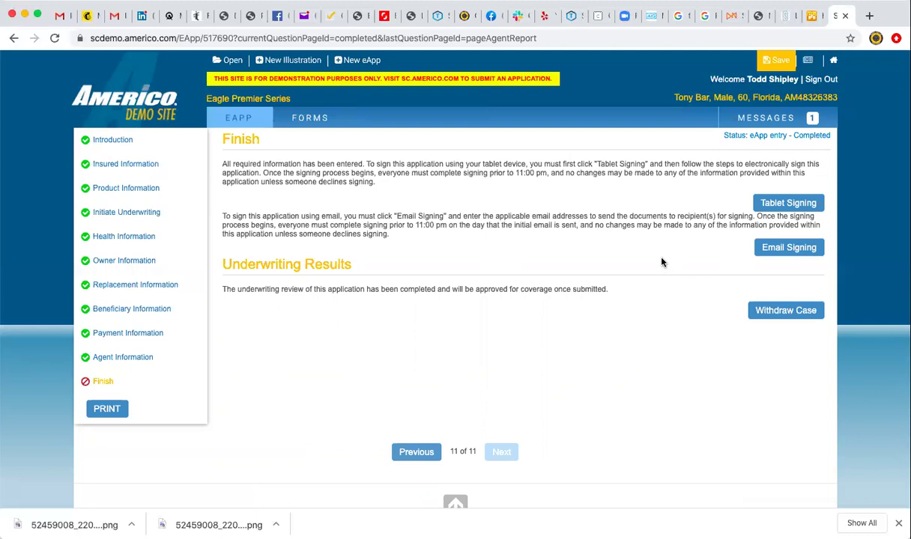
click(786, 215)
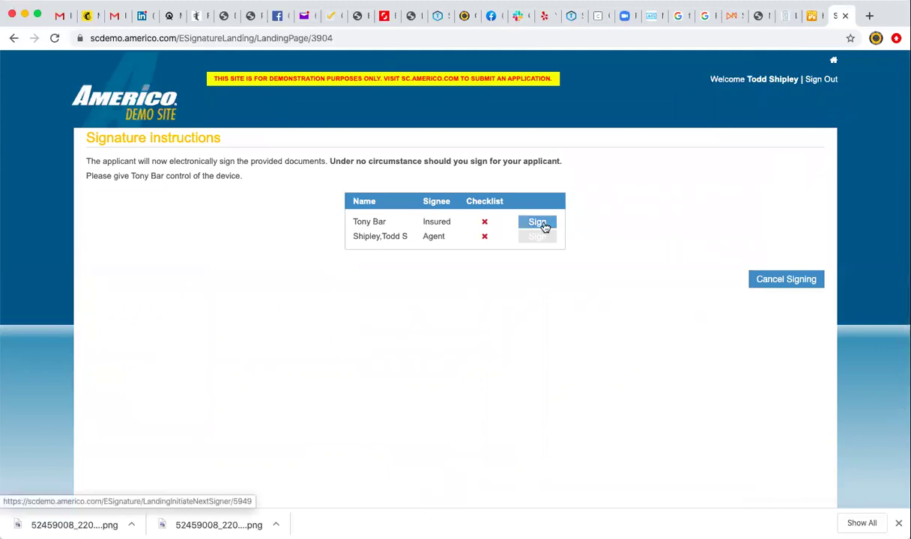
click(545, 227)
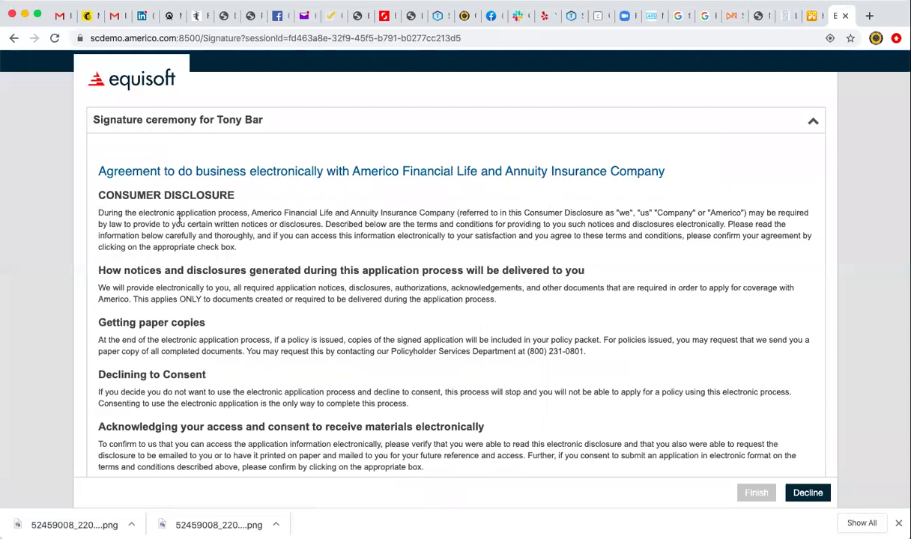
Accept electronic consent and draw the insured's signature on the Proposed Insured line.
scroll(180, 218, down, 5)
click(104, 435)
click(121, 456)
scroll(380, 367, down, 3)
scroll(380, 367, down, 15)
scroll(380, 367, down, 15)
scroll(380, 367, down, 15)
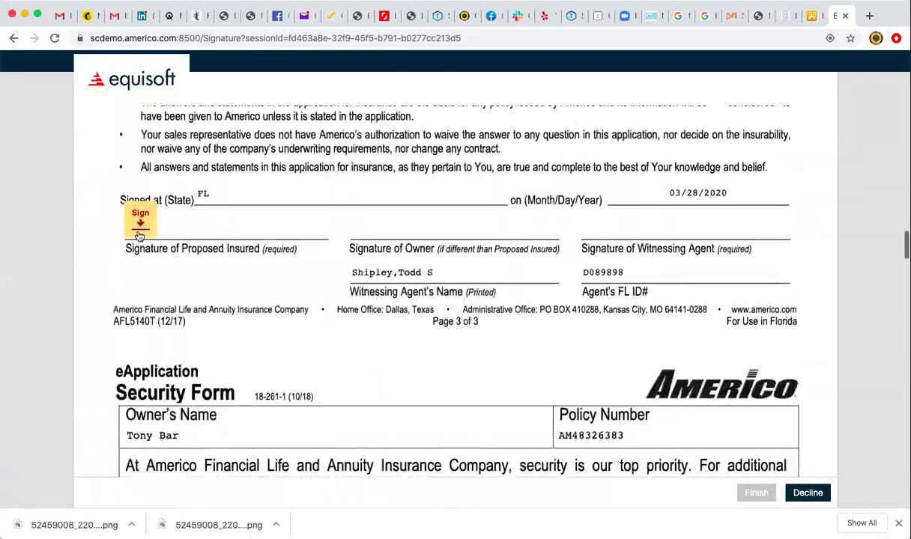
click(143, 222)
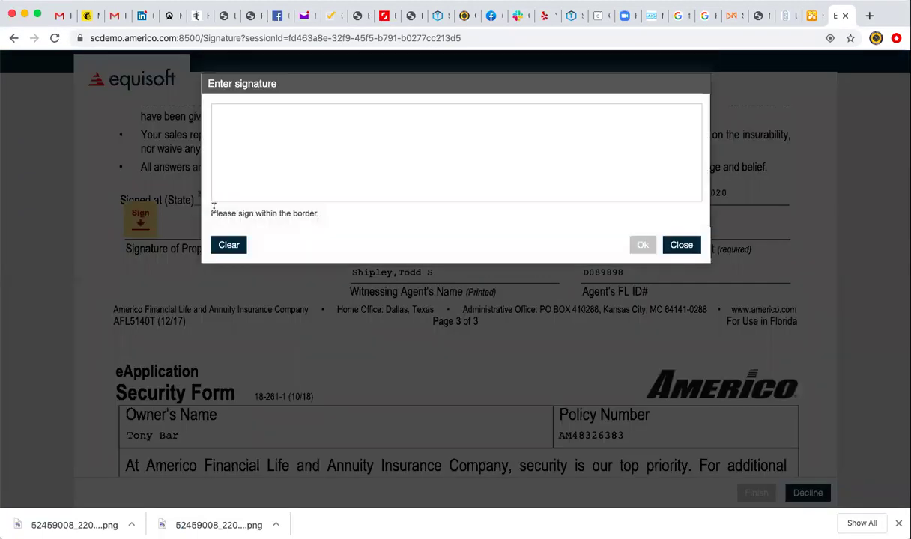
drag(283, 139, 274, 200)
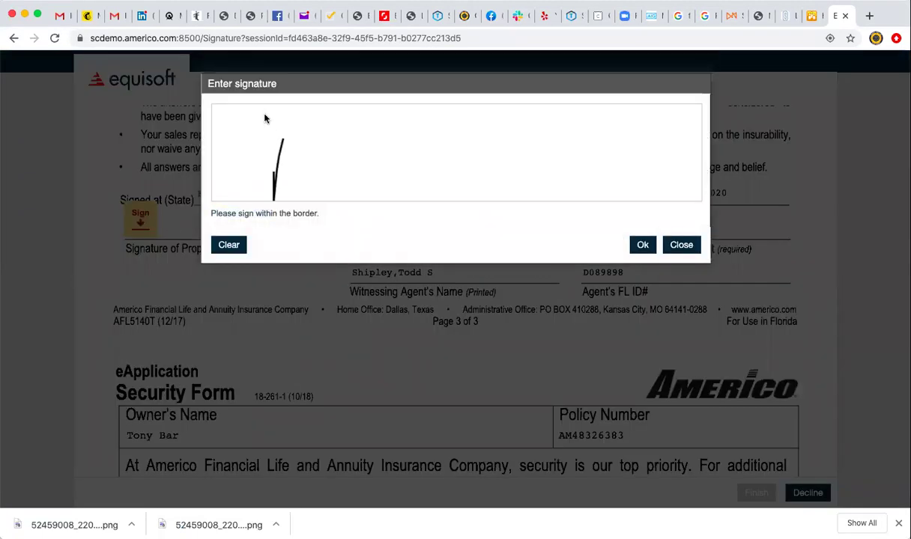
drag(264, 120, 240, 169)
click(642, 245)
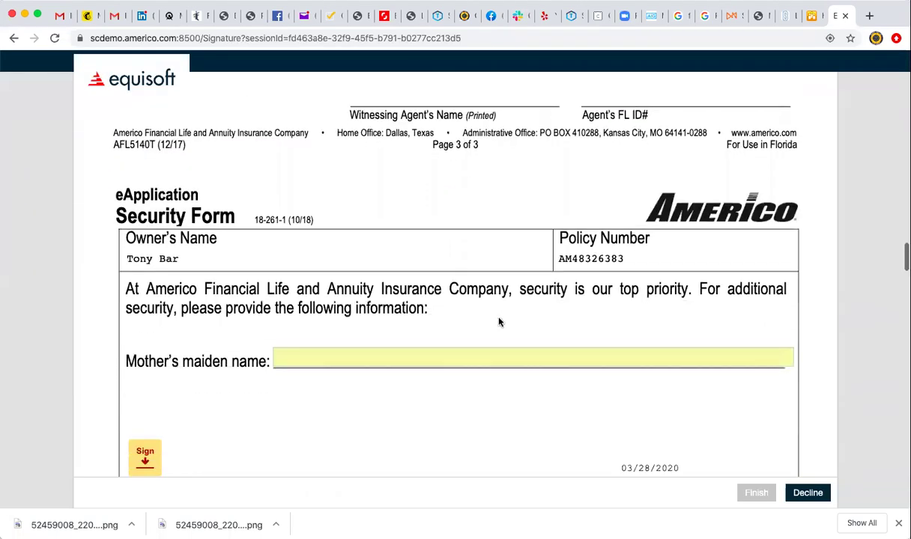
Reuse the insured's signature on the security form, disclosure, and Acknowledgement signature lines.
click(423, 314)
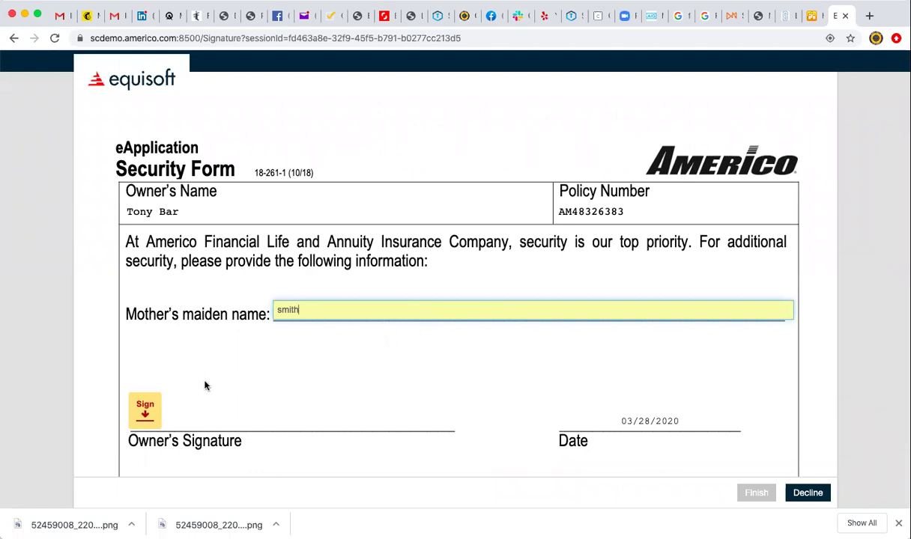
click(146, 408)
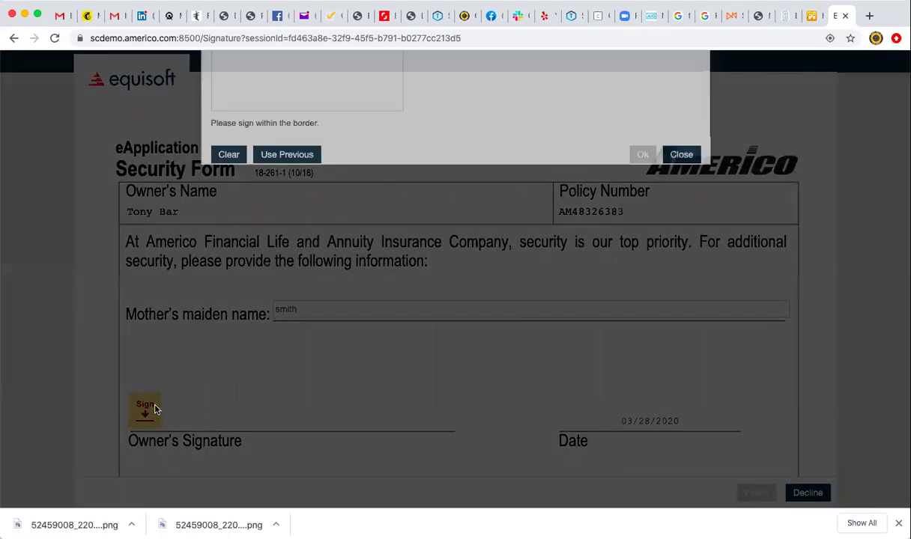
click(287, 247)
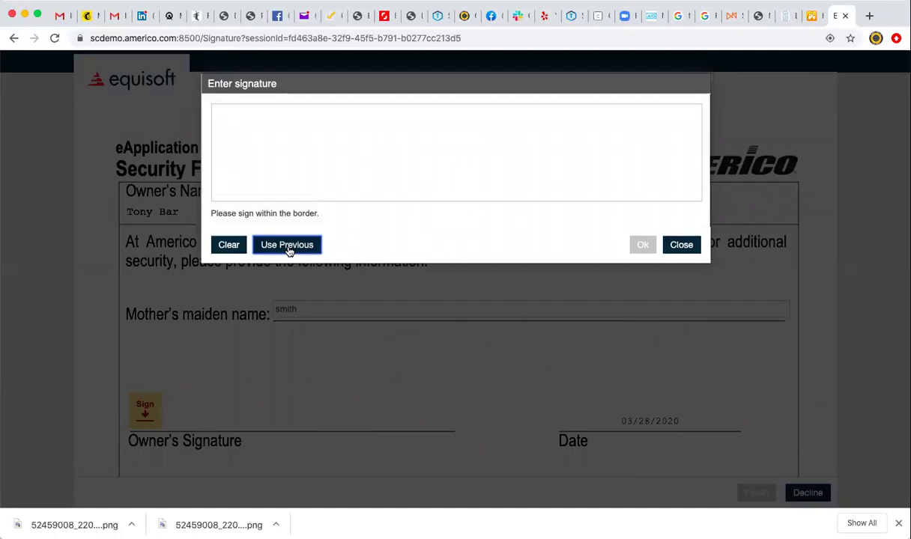
scroll(356, 453, down, 5)
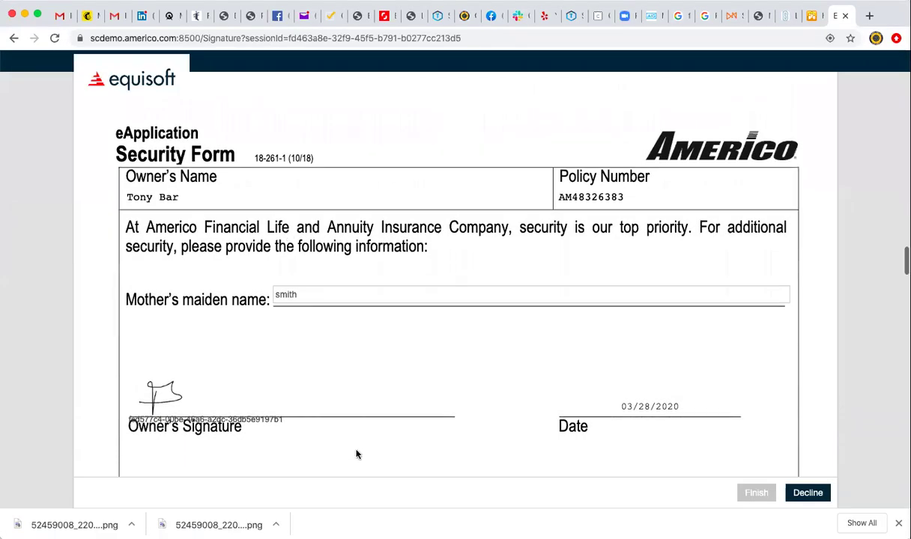
scroll(356, 453, down, 10)
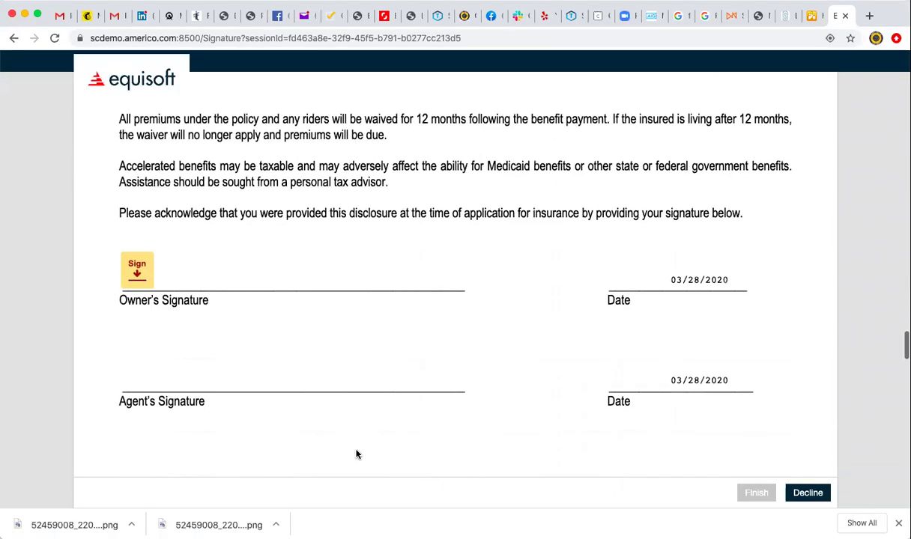
click(137, 270)
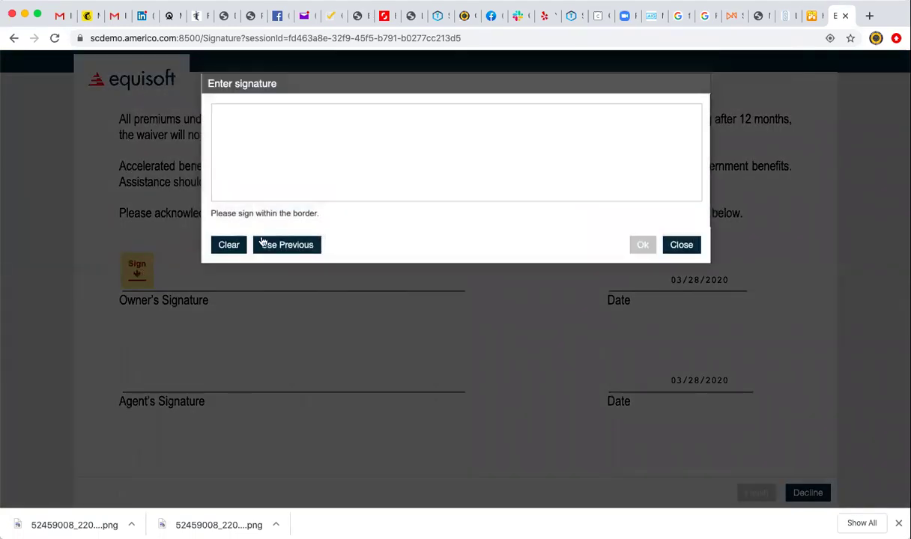
click(286, 244)
scroll(333, 343, down, 10)
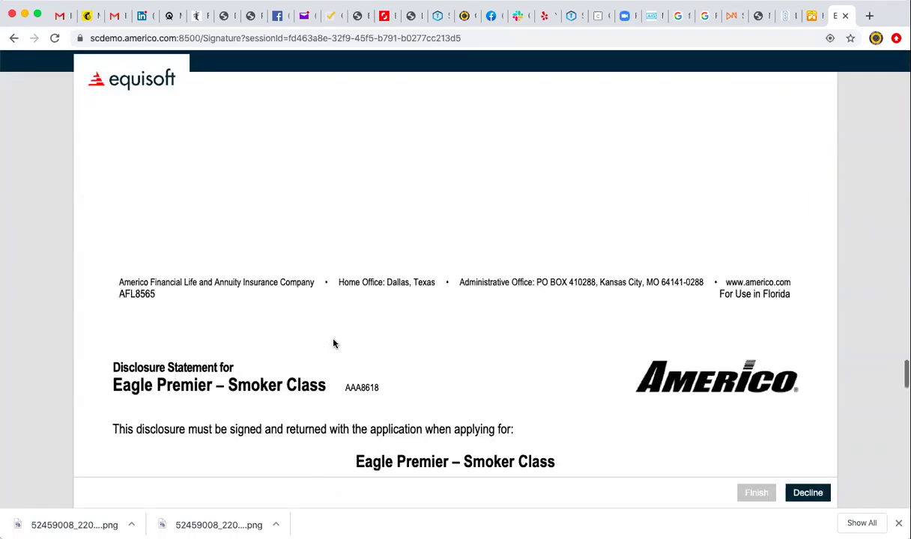
scroll(333, 344, down, 6)
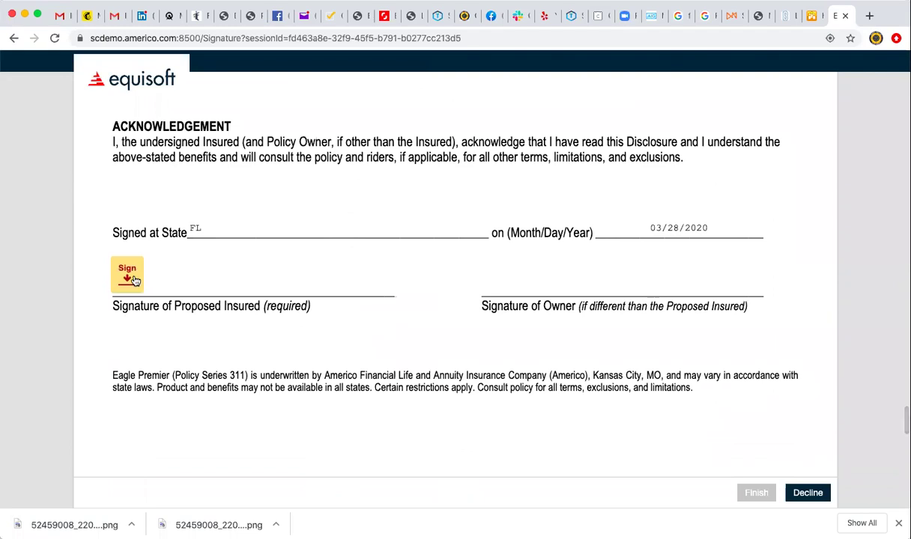
click(133, 278)
click(300, 245)
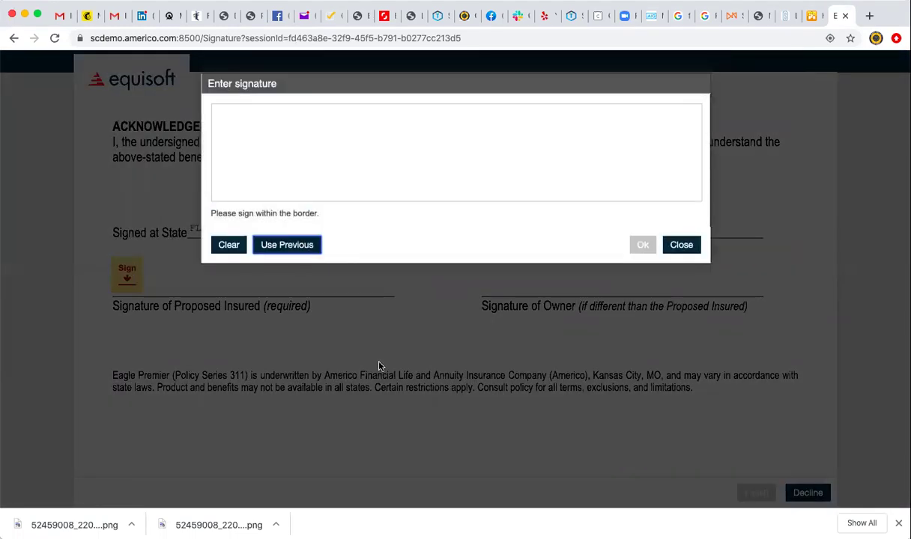
Reuse the signature on the payor line, finish the insured's session, and start the agent's.
scroll(379, 366, down, 15)
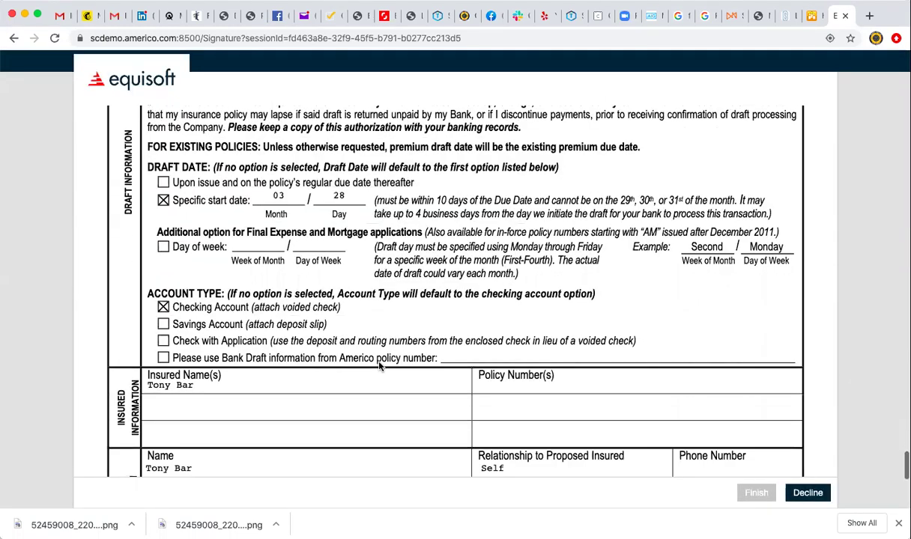
click(164, 329)
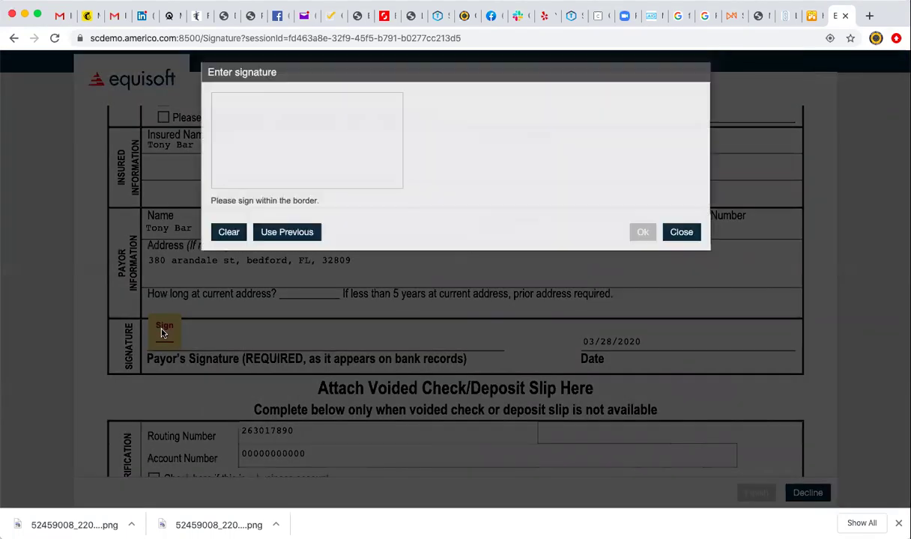
click(287, 244)
scroll(401, 375, down, 3)
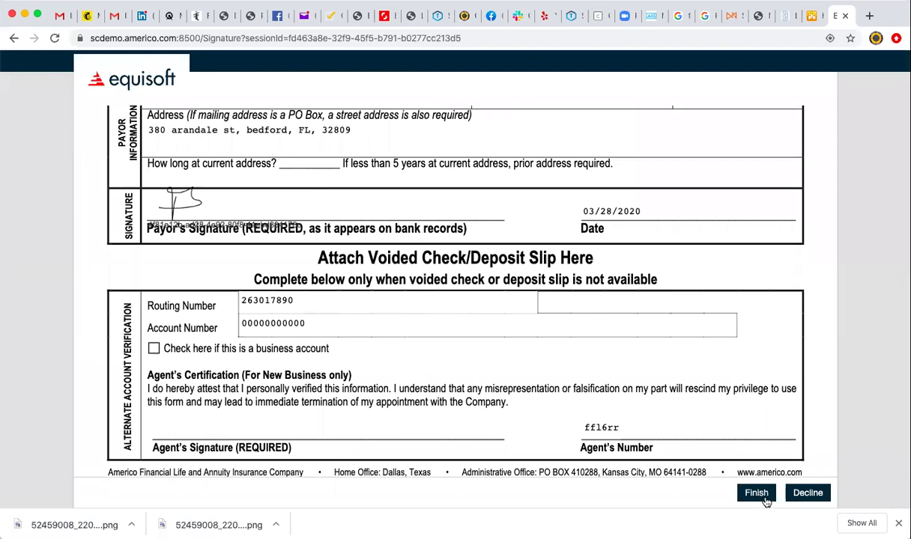
click(756, 493)
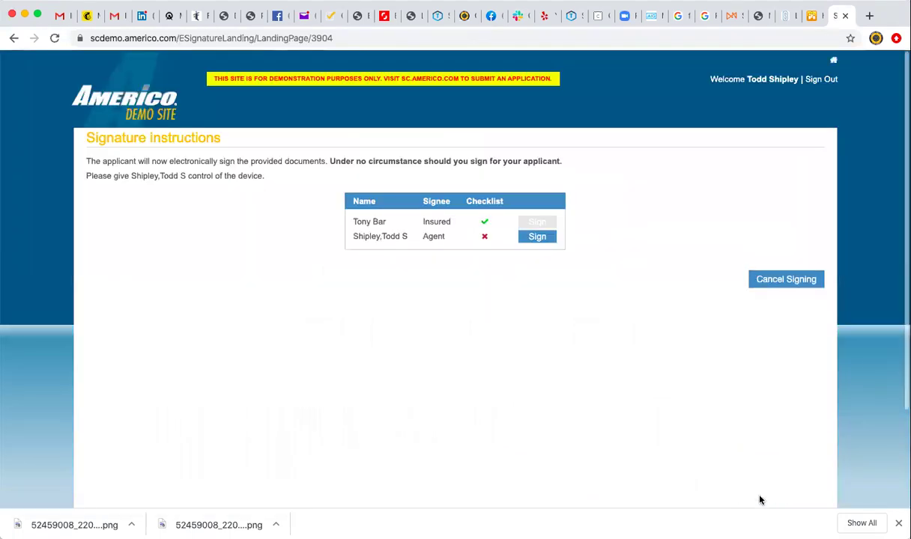
click(536, 239)
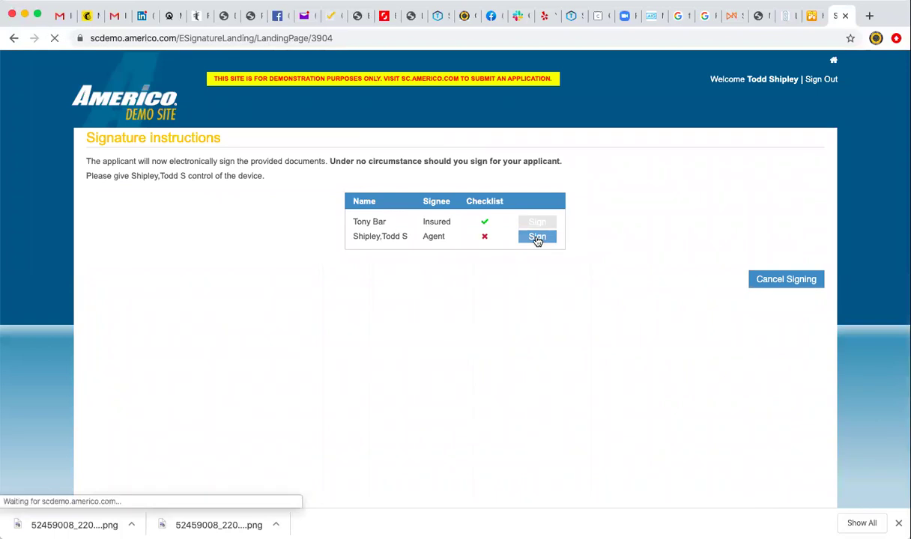
Accept electronic consent and draw the agent's signature on the witnessing agent line.
scroll(186, 262, down, 5)
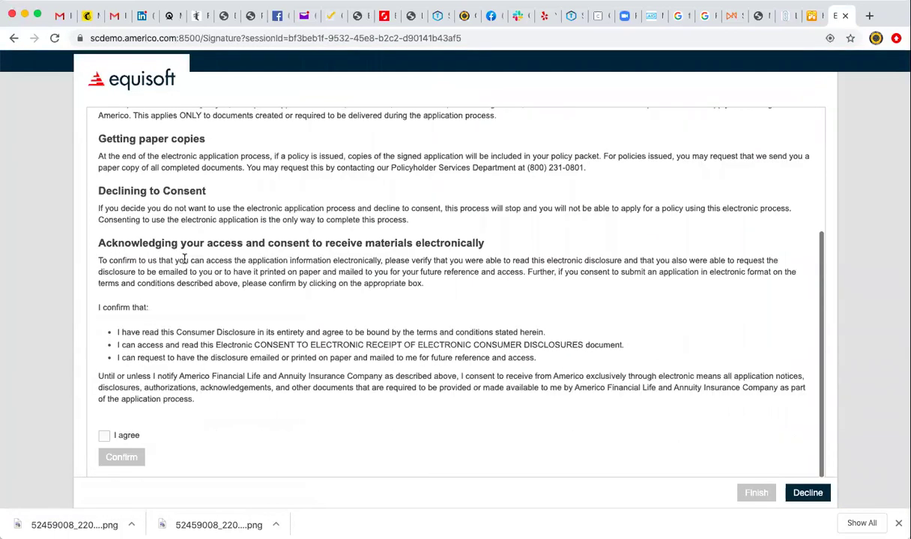
click(104, 435)
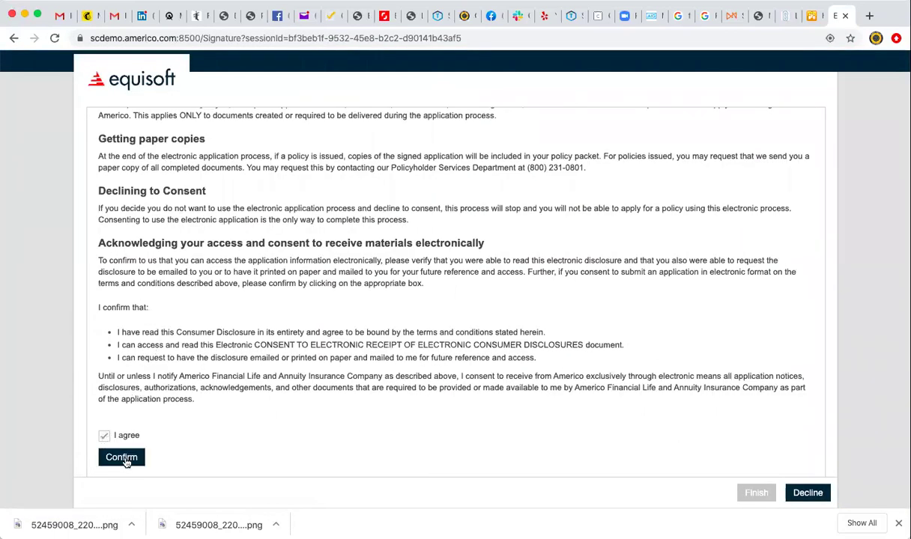
click(121, 457)
scroll(320, 387, down, 15)
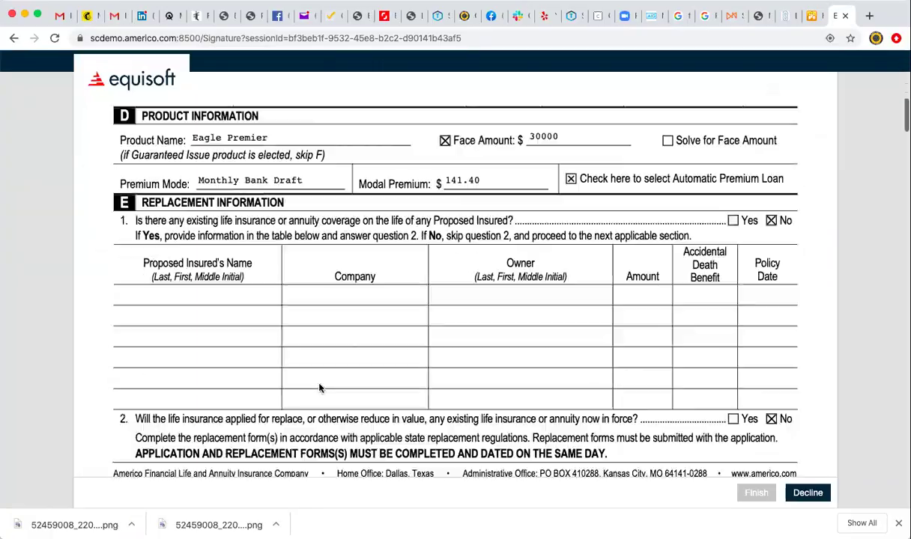
scroll(319, 387, down, 20)
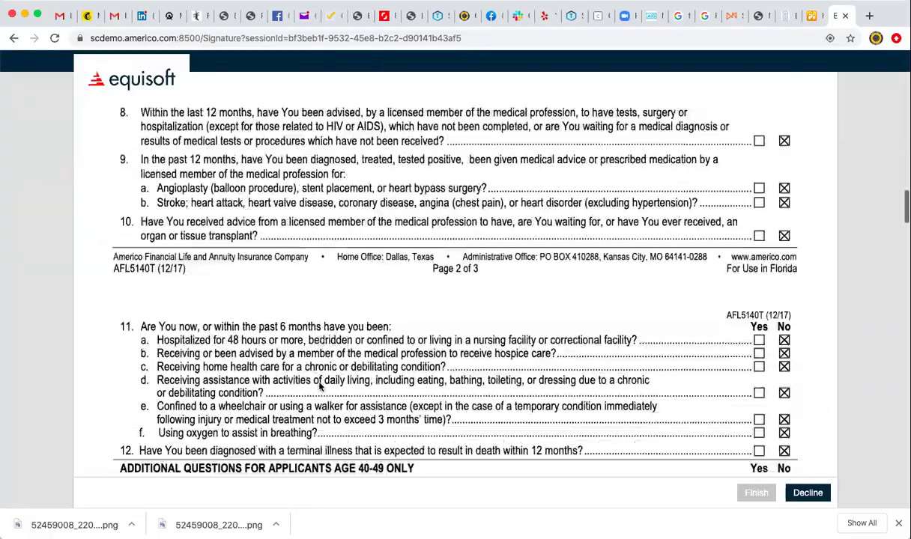
scroll(320, 387, down, 10)
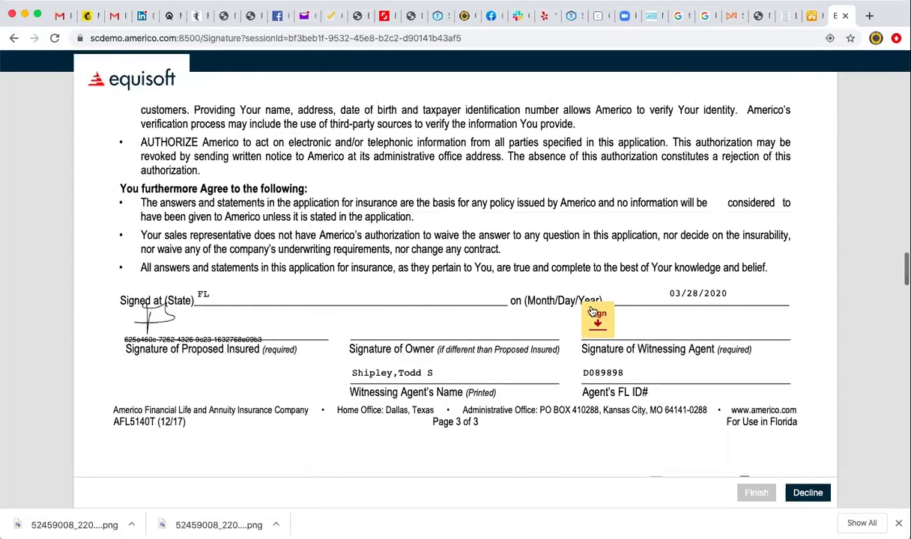
click(597, 313)
mouse_move(337, 131)
mouse_down()
mouse_move(336, 176)
mouse_move(393, 154)
mouse_move(400, 172)
mouse_up()
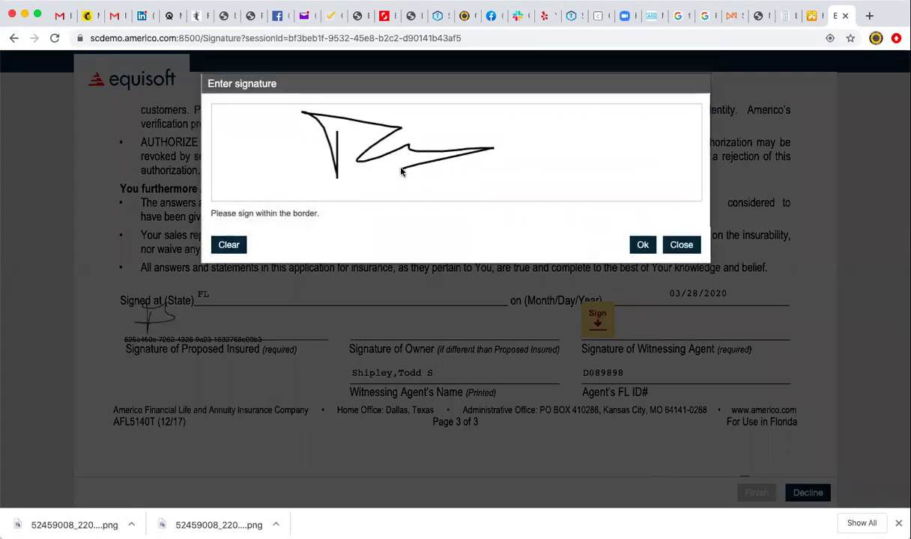
click(647, 246)
Reuse the agent's signature on the Agent's Signature and Agent's Certification lines.
scroll(648, 249, down, 20)
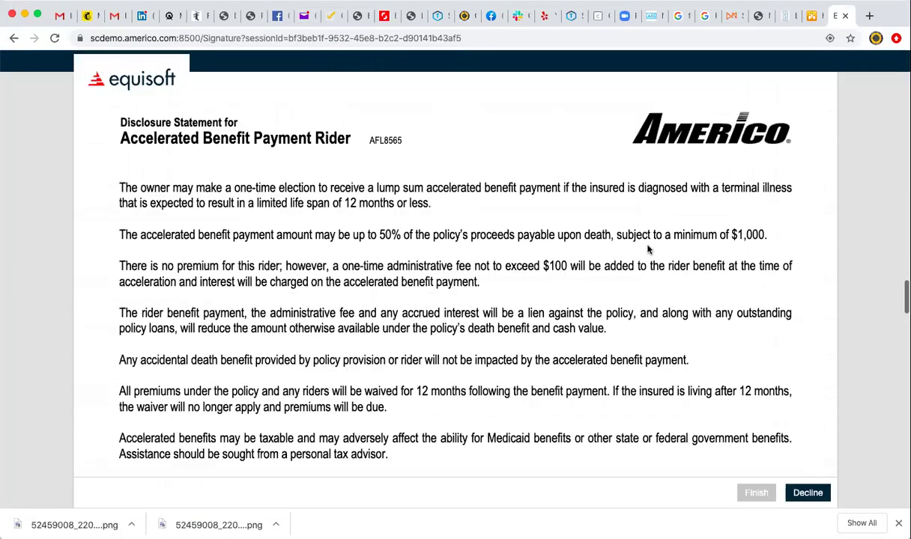
scroll(340, 249, up, 2)
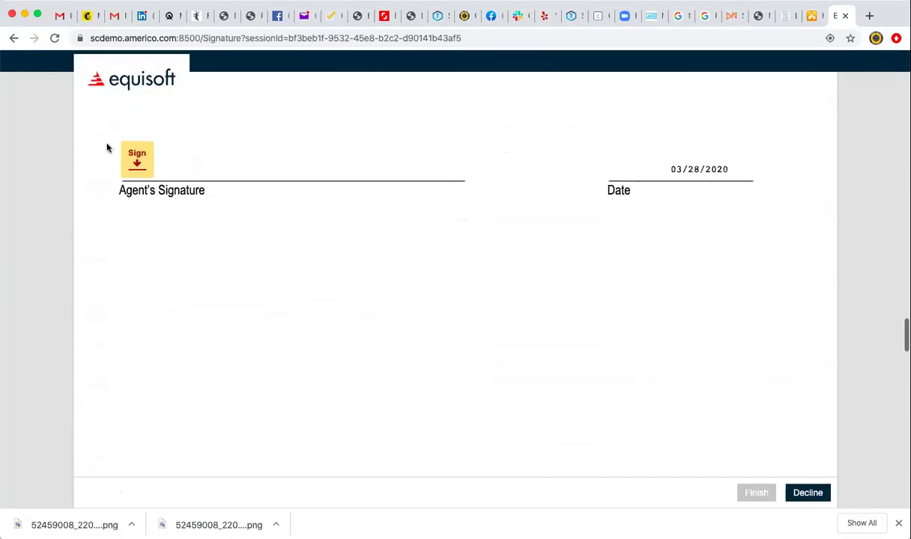
click(139, 159)
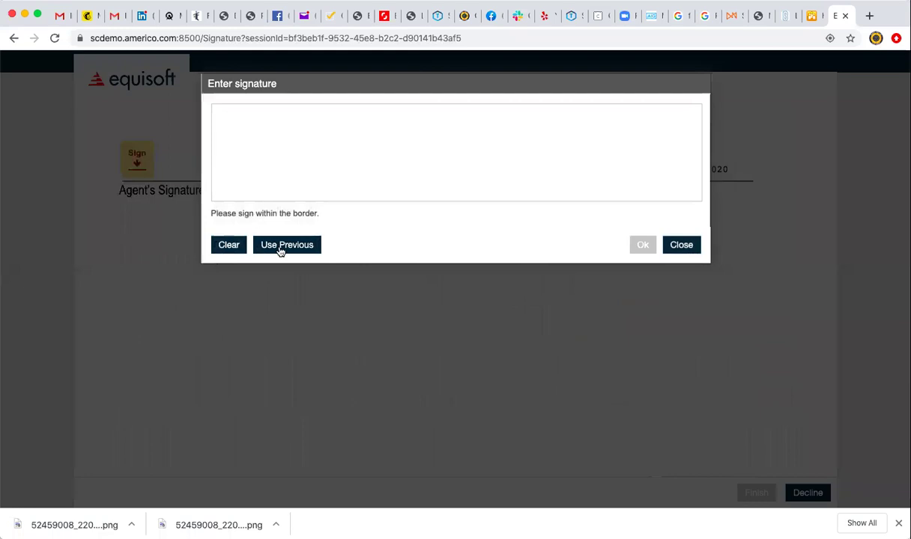
click(269, 243)
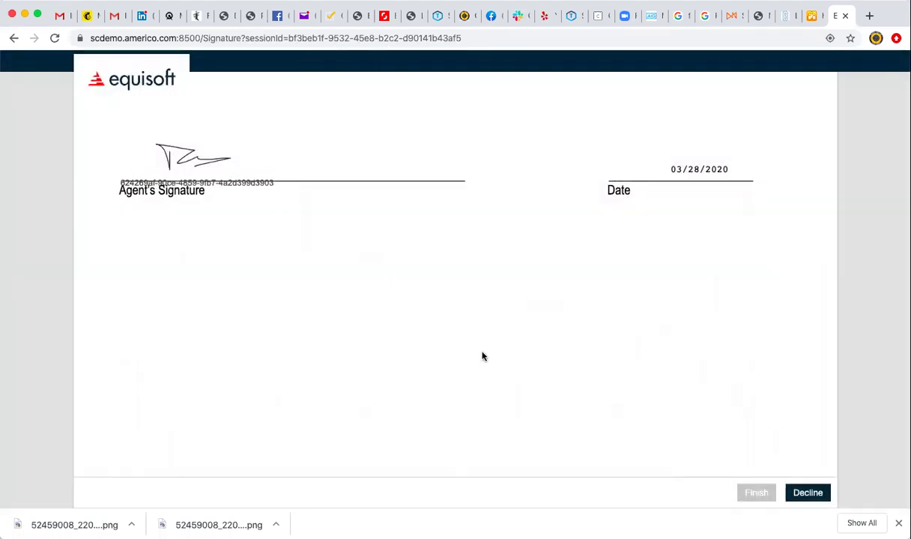
scroll(482, 356, down, 15)
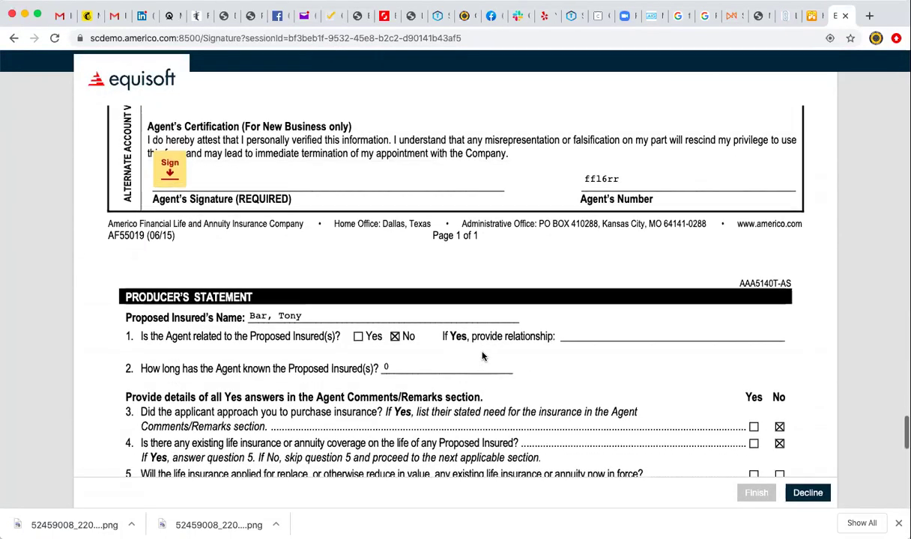
scroll(482, 356, up, 1)
click(169, 199)
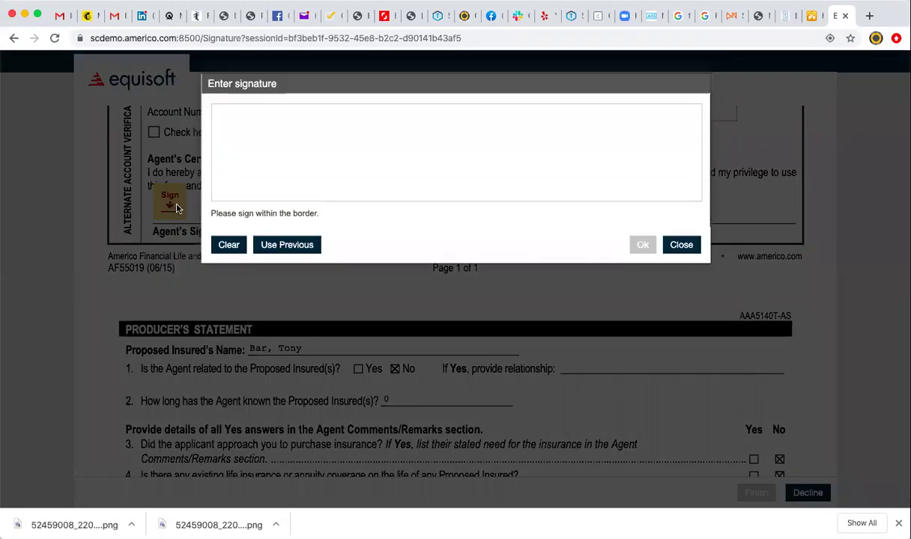
click(292, 245)
Reuse the agent's signature on the Producer's Statement and finish the agent's signing session.
scroll(444, 370, down, 10)
scroll(444, 370, down, 5)
click(133, 240)
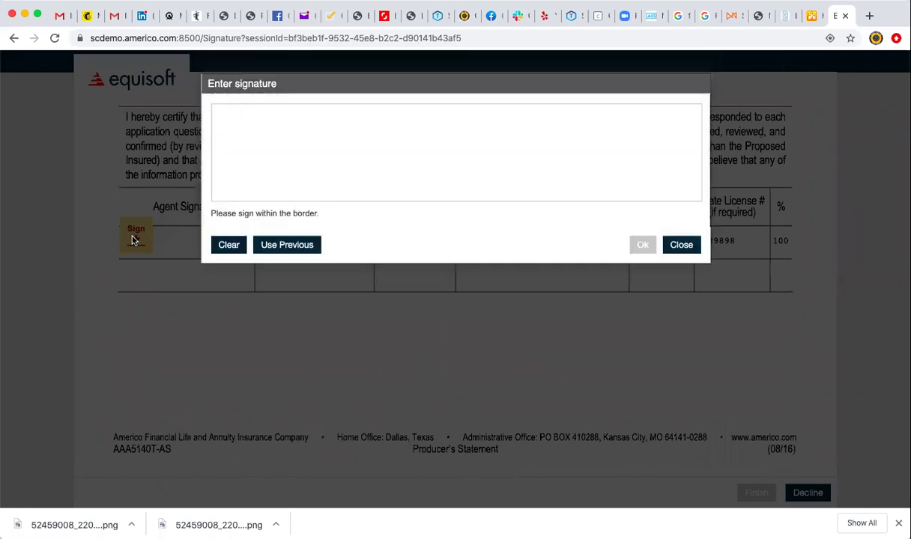
click(306, 247)
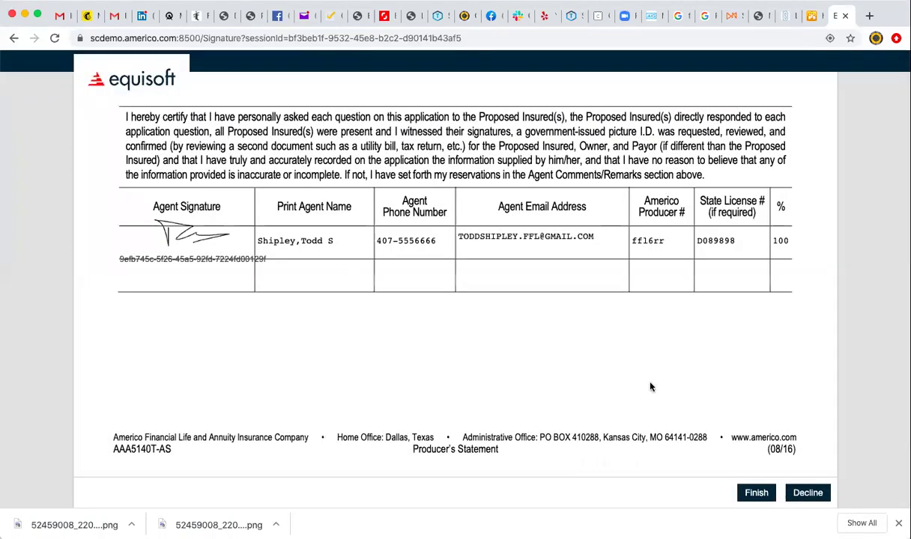
click(757, 492)
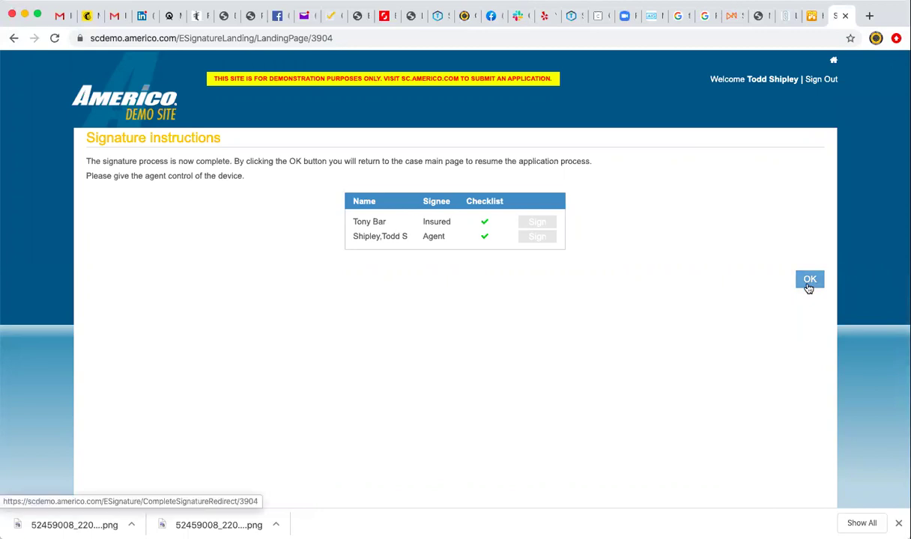
Confirm the Signature Instructions page with OK to return to the case's Finish page.
click(812, 279)
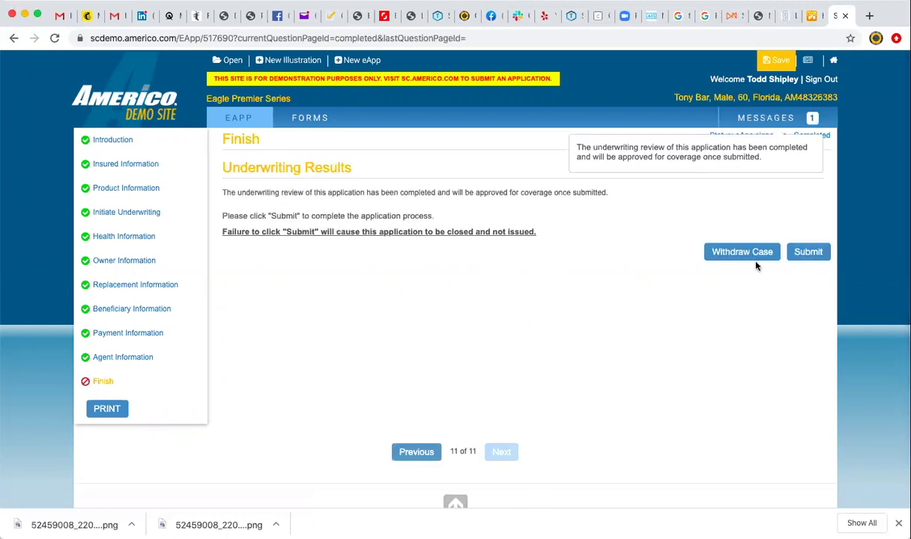
Submit the Eagle Premier application, dismiss the success message, and highlight the assigned policy number.
click(808, 258)
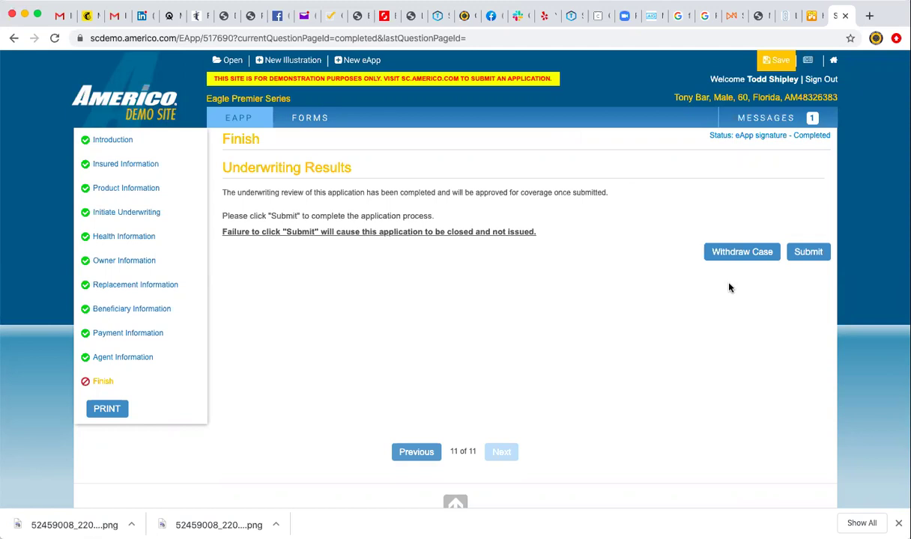
click(808, 254)
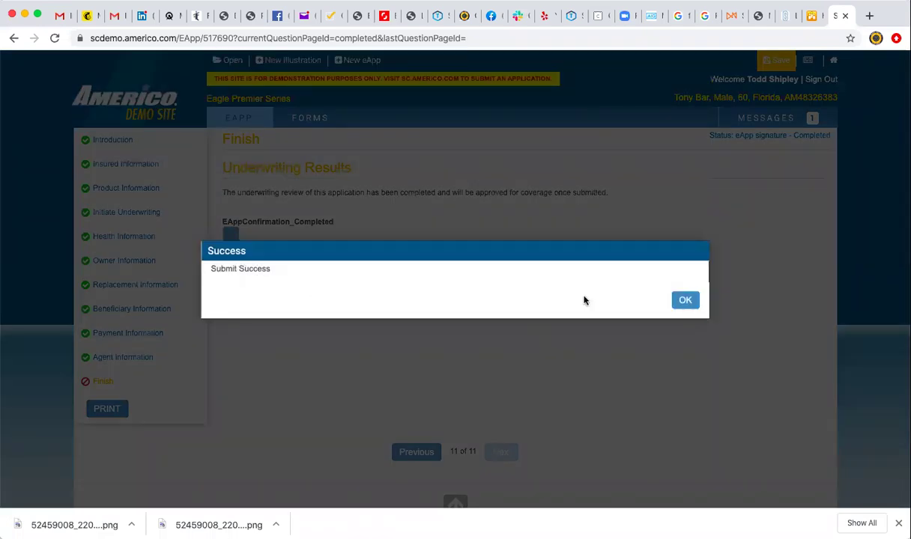
click(686, 302)
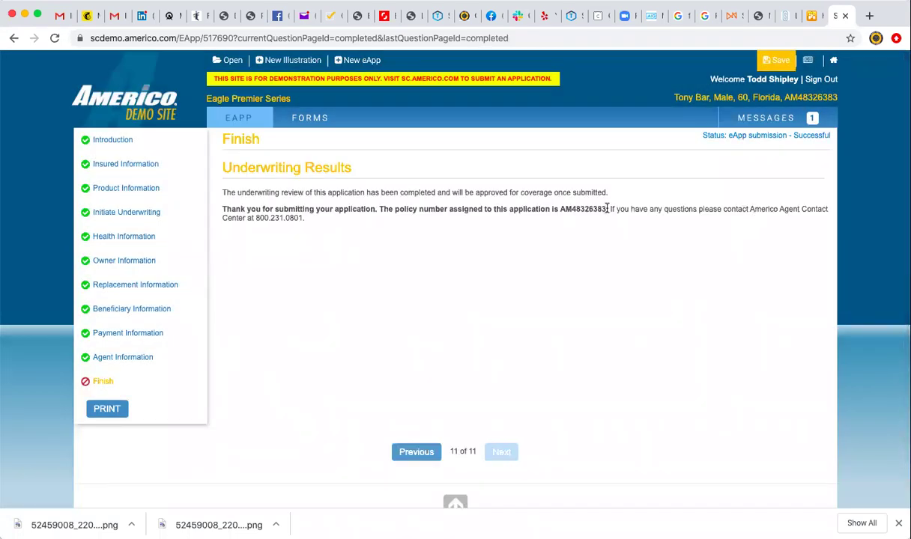
drag(605, 209, 559, 209)
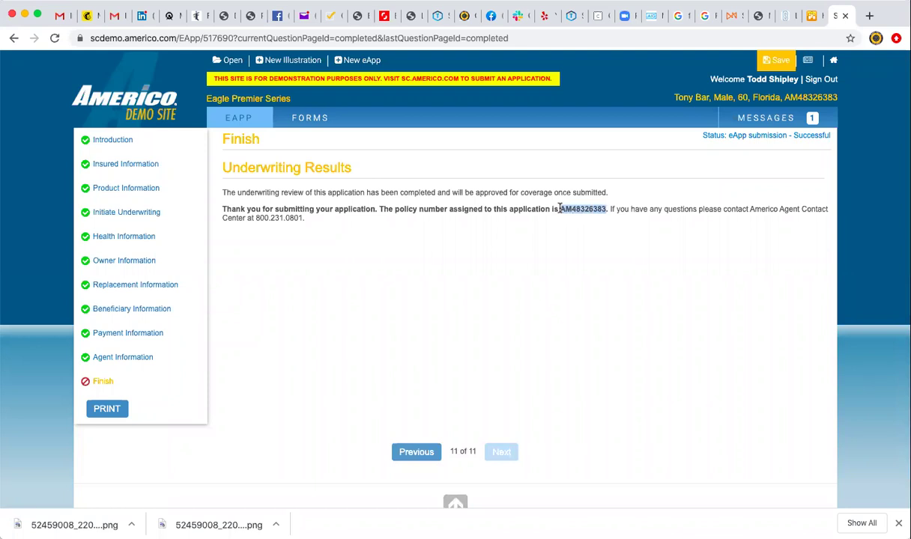